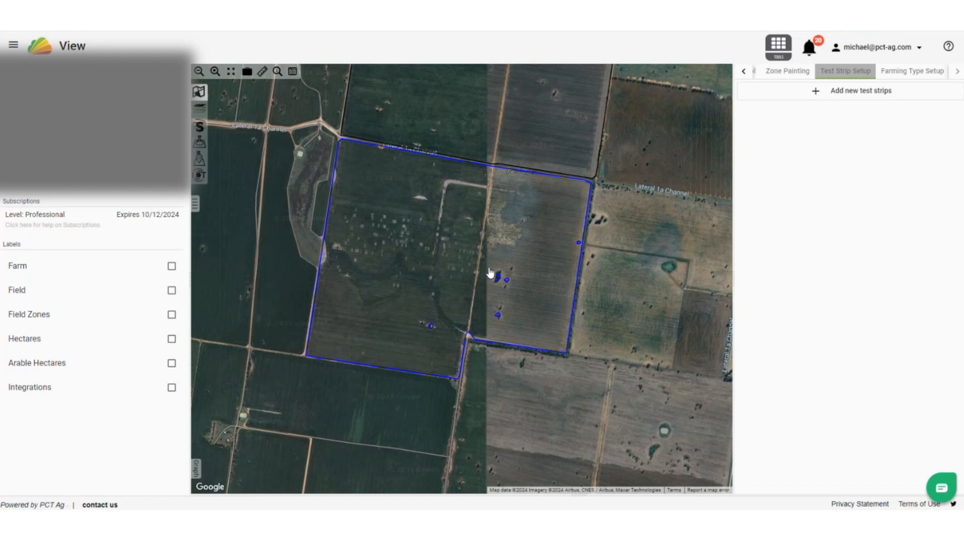
Open the guidance line setup and display field M1 on the map
right_click(499, 253)
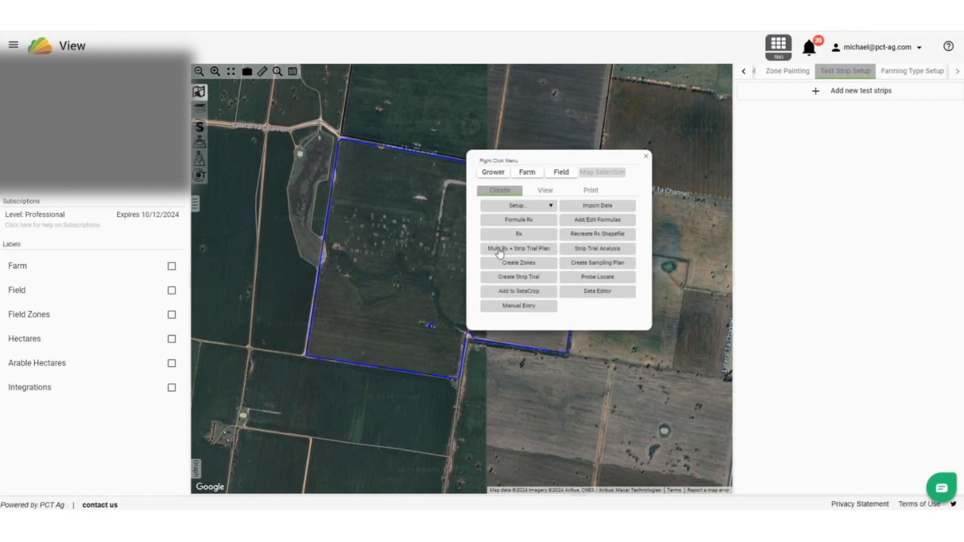
click(545, 208)
click(540, 406)
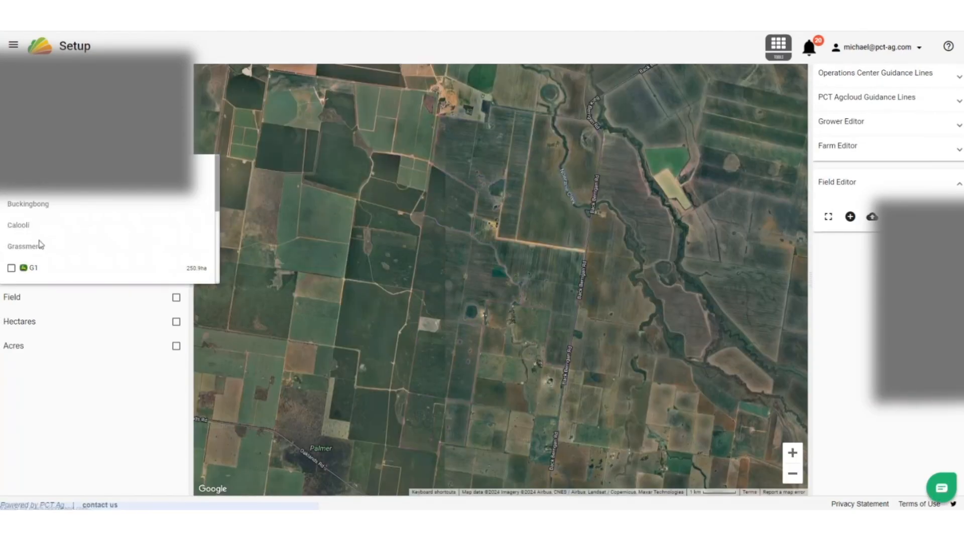
scroll(38, 243, down, 2)
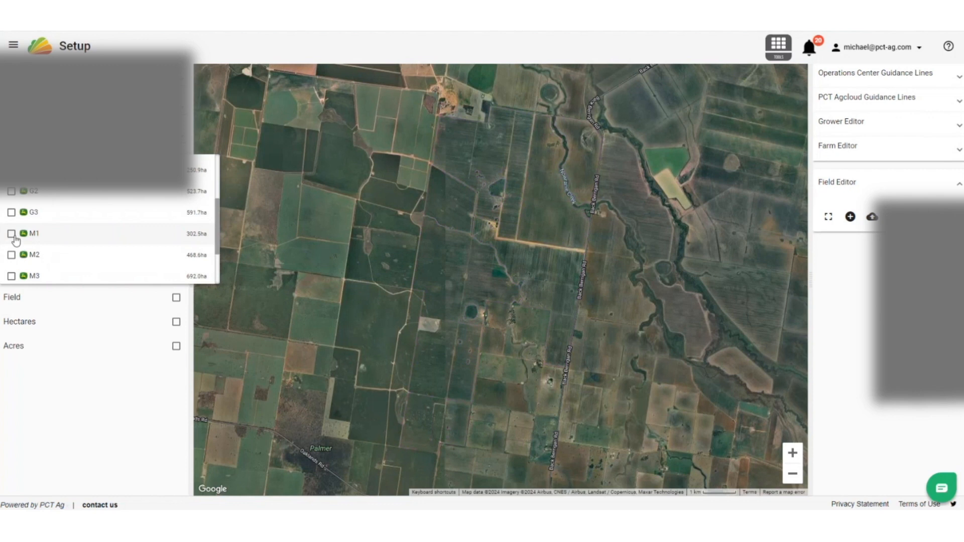
click(13, 234)
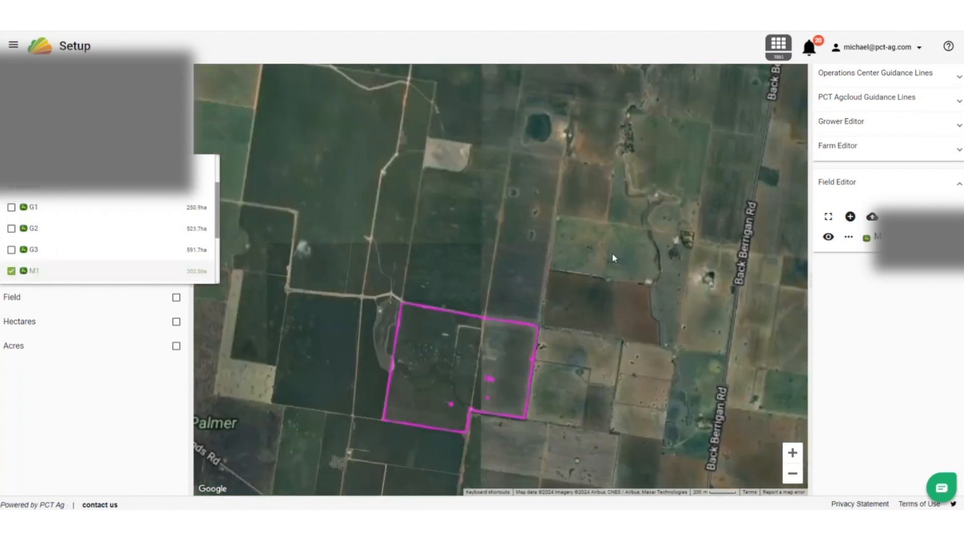
click(668, 332)
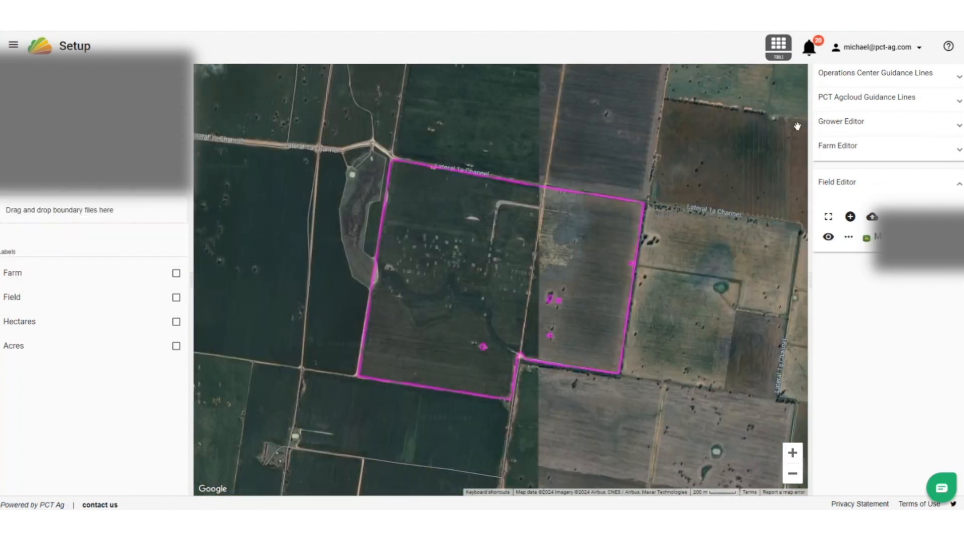
Import field M1's South A-B guidance line from Operations Center, accepting the overwrite of any matching line
click(868, 77)
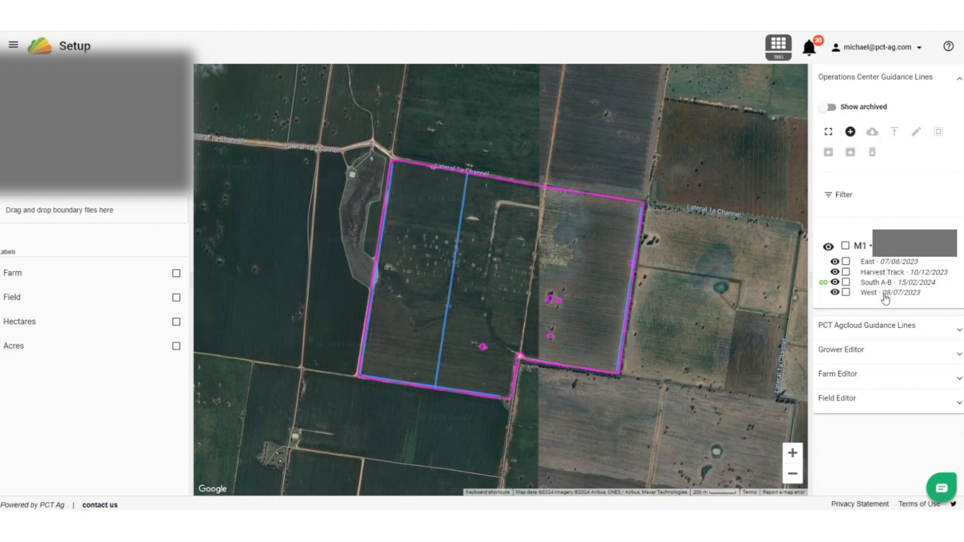
click(847, 283)
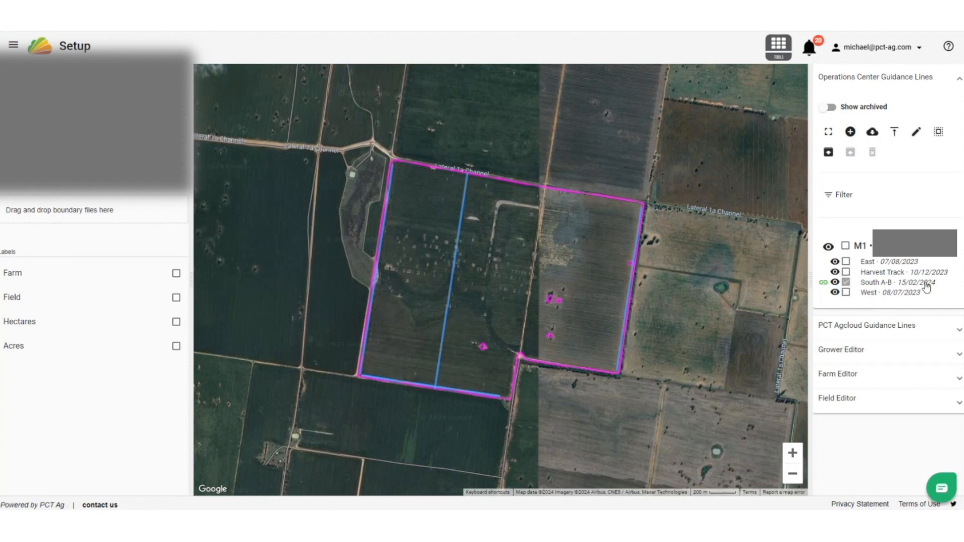
click(873, 133)
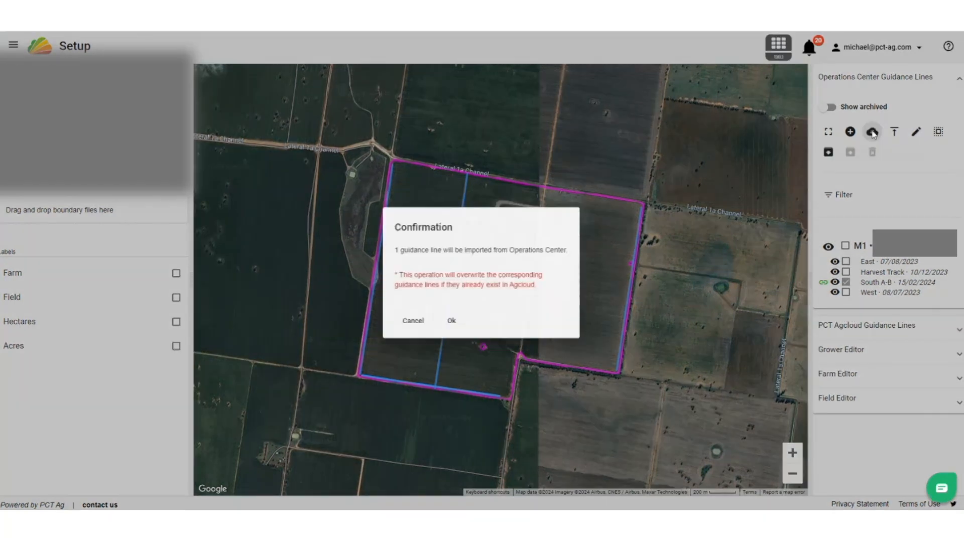
click(450, 323)
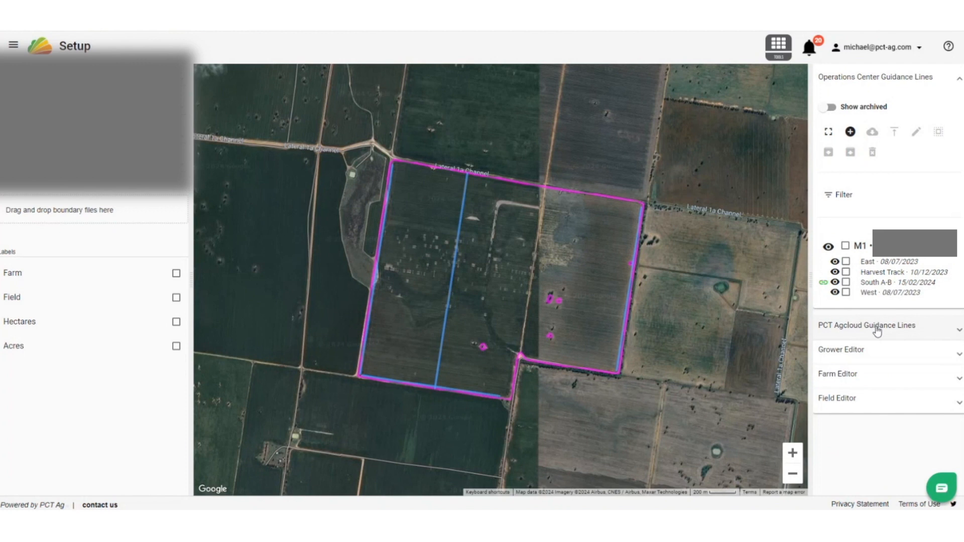
Edit the imported South A-B guidance line in PCT Agcloud, setting its swath width to 36 m, and save it
click(877, 329)
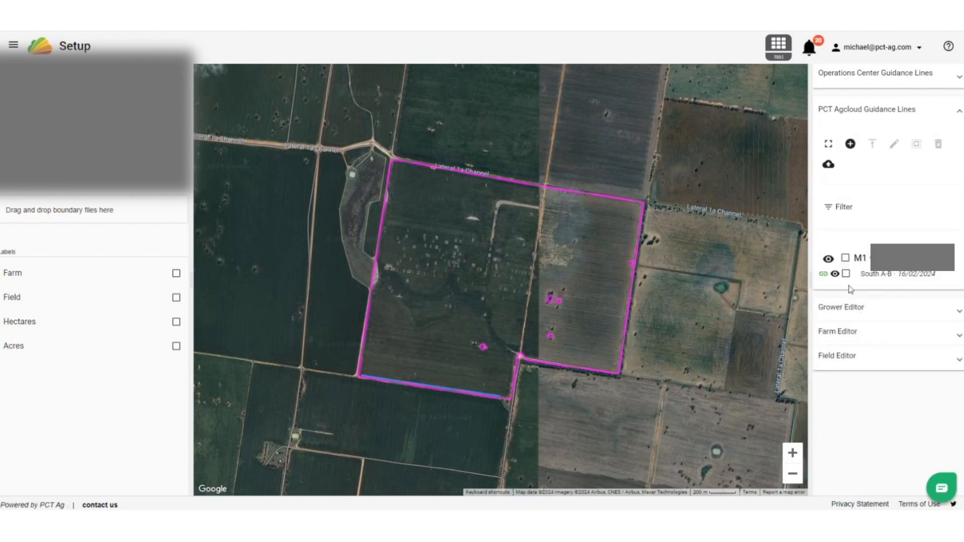
click(847, 275)
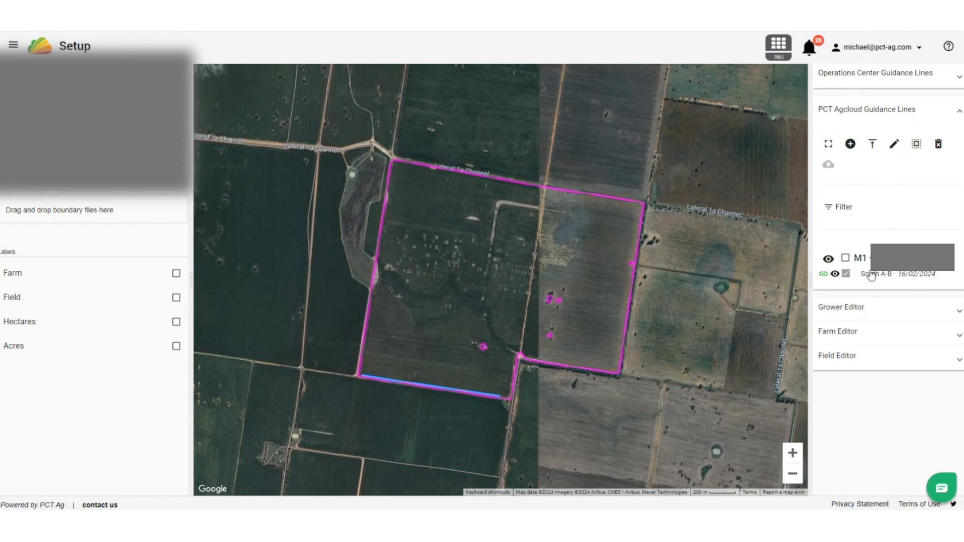
click(895, 145)
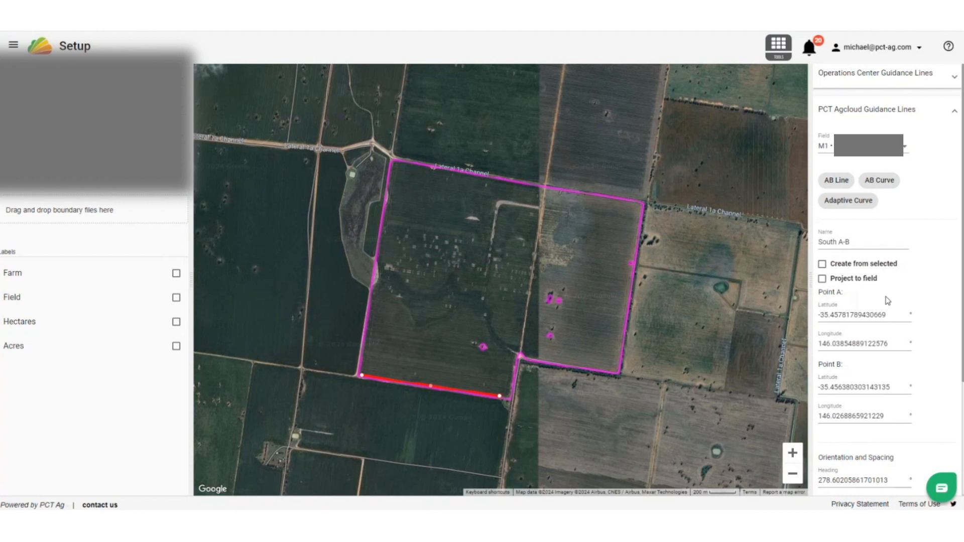
scroll(854, 304, down, 1)
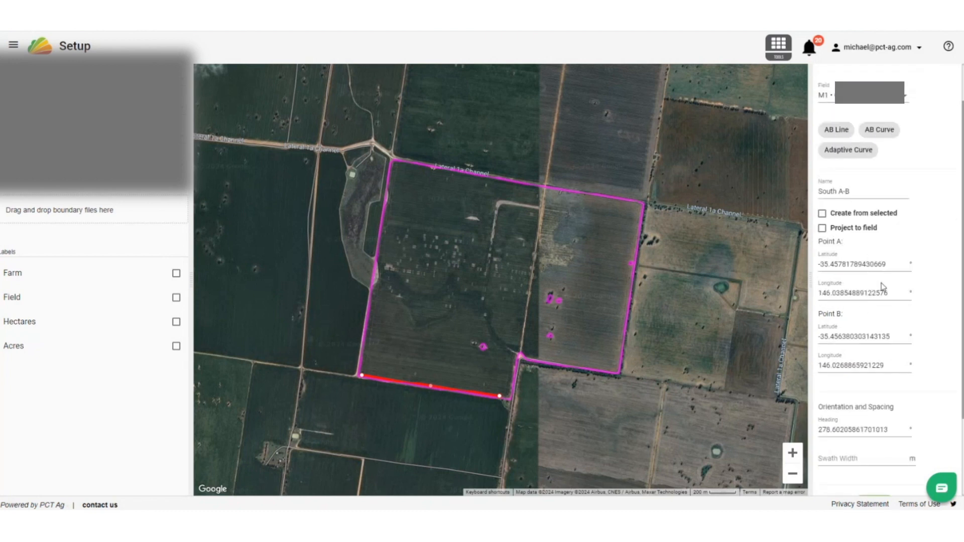
scroll(891, 334, down, 2)
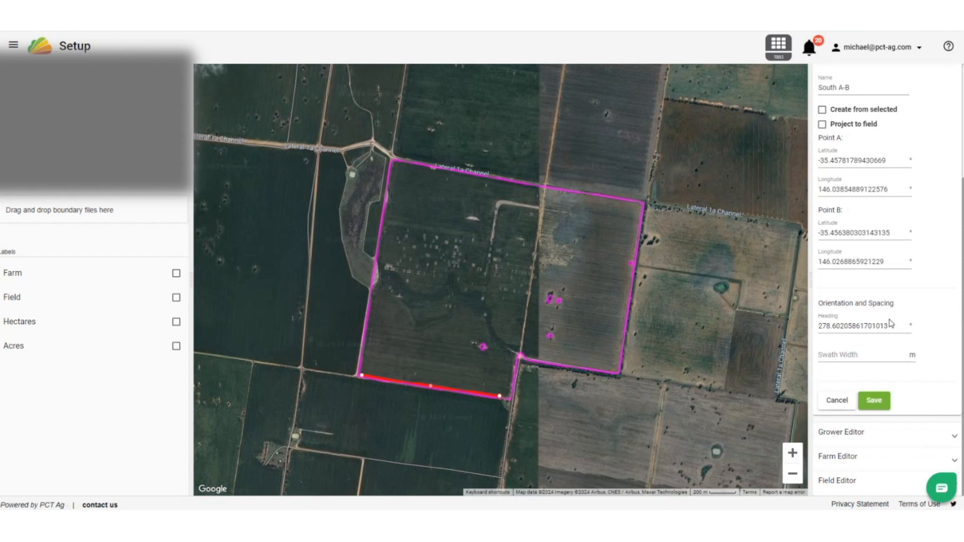
click(839, 356)
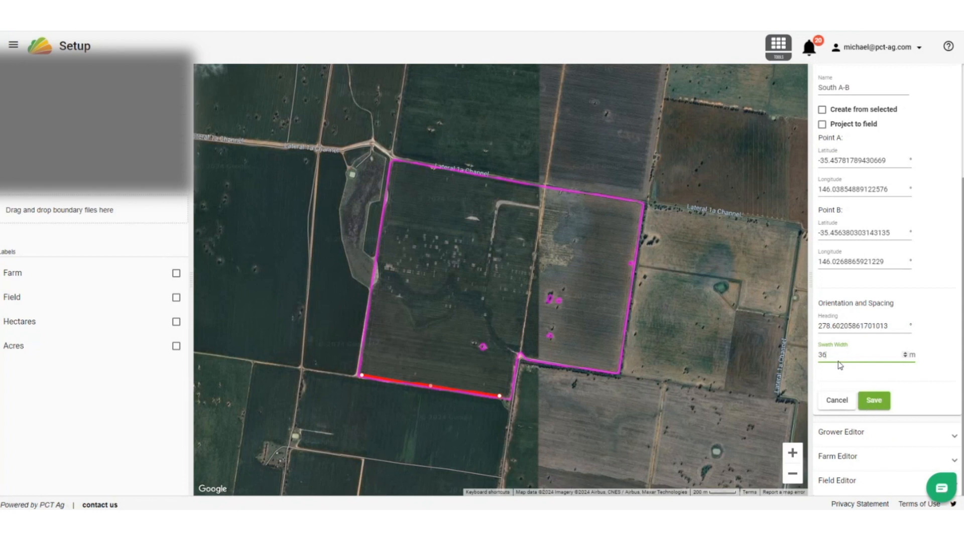
click(876, 409)
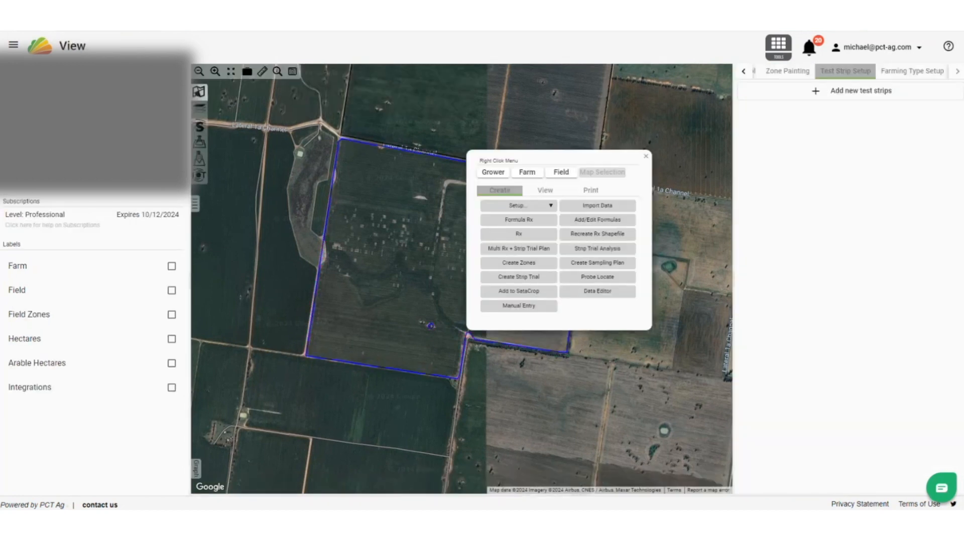
Return to the View page and add new test strips aligned to the South A-B line
click(647, 160)
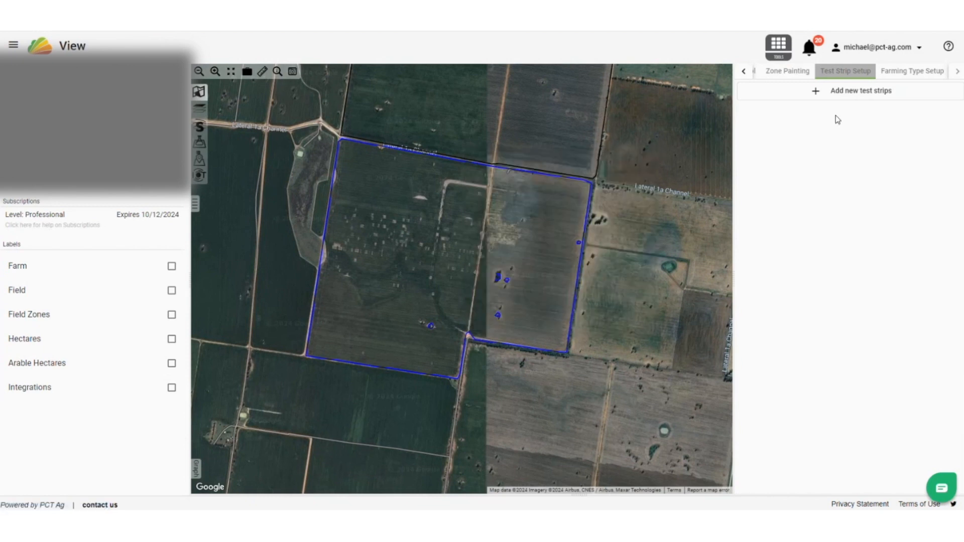
click(829, 98)
click(822, 172)
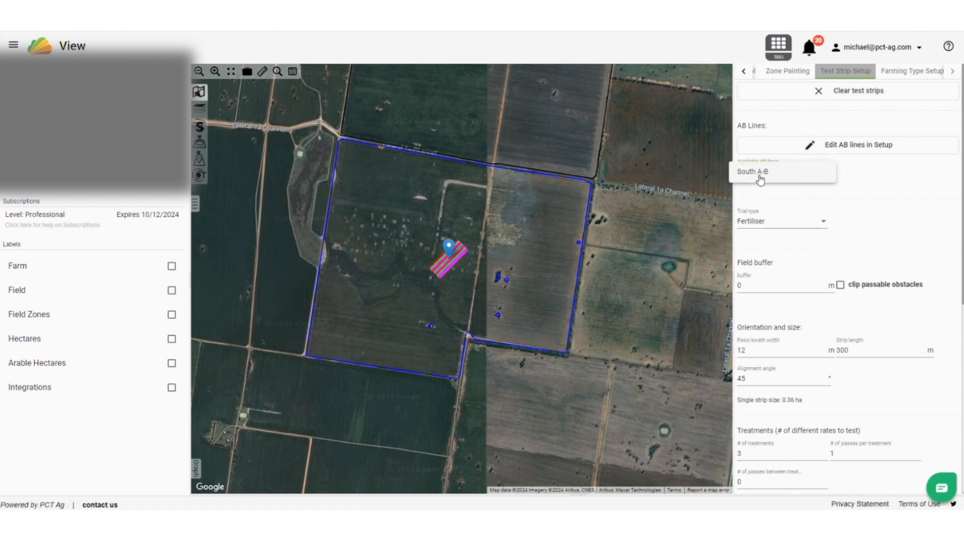
click(761, 177)
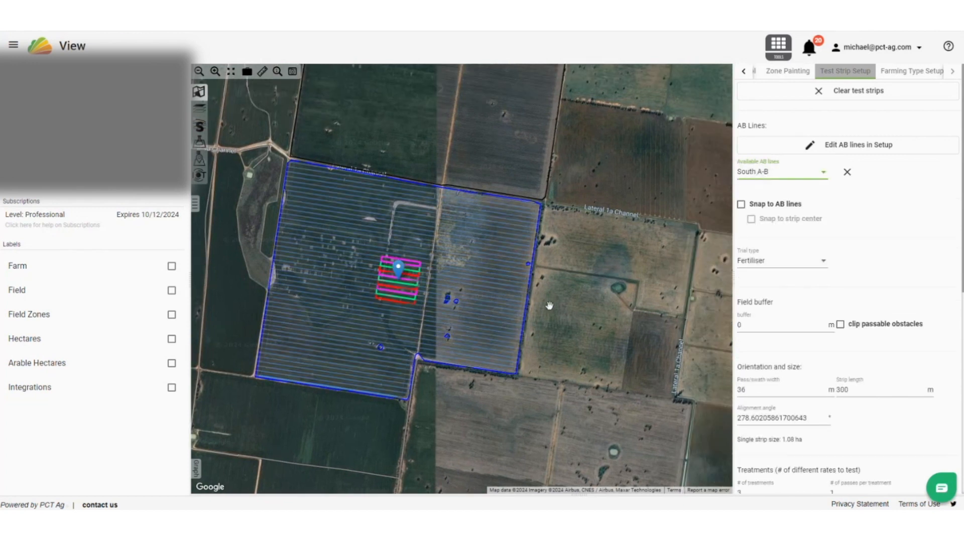
Move the block of test strips a short distance north within the field
drag(469, 305, 512, 290)
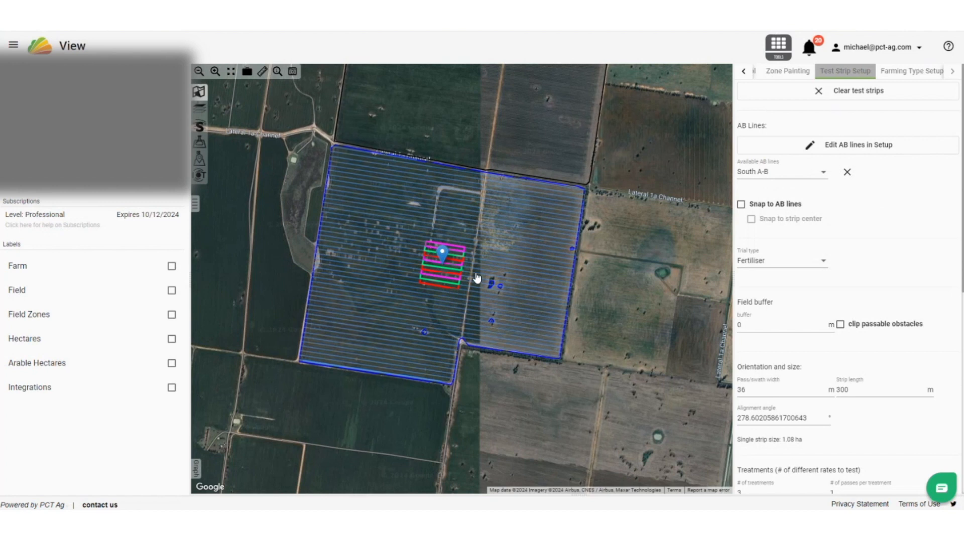
scroll(477, 278, up, 1)
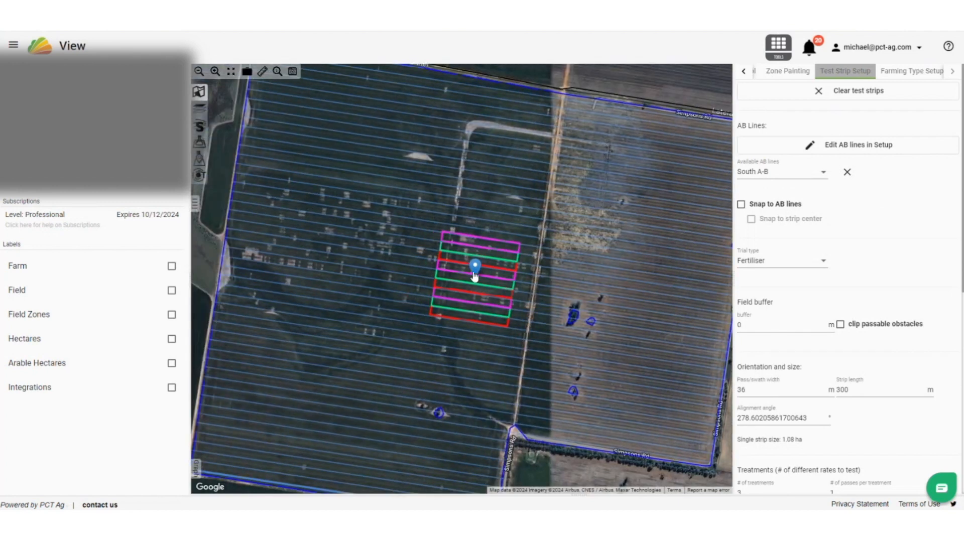
mouse_move(477, 263)
mouse_down()
mouse_move(470, 244)
mouse_move(480, 206)
mouse_up()
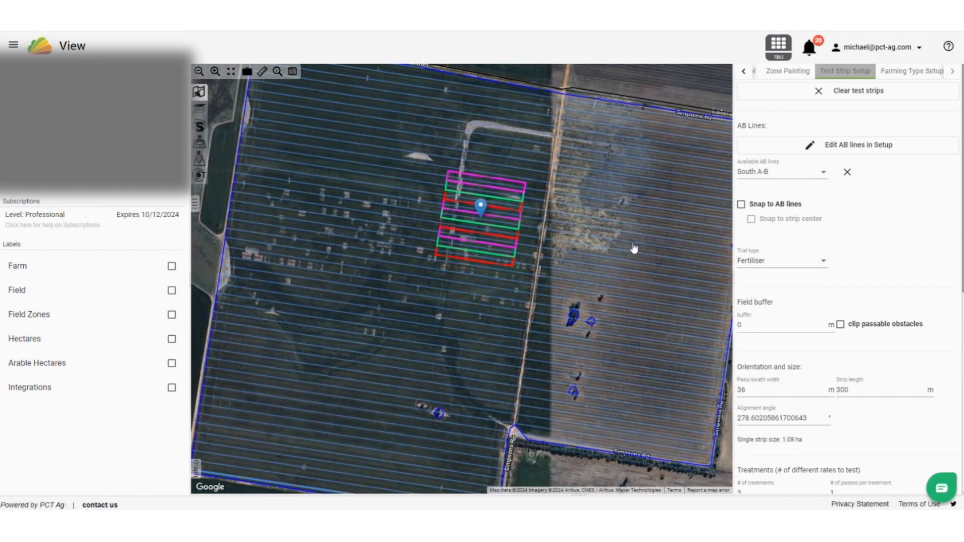
scroll(634, 248, down, 1)
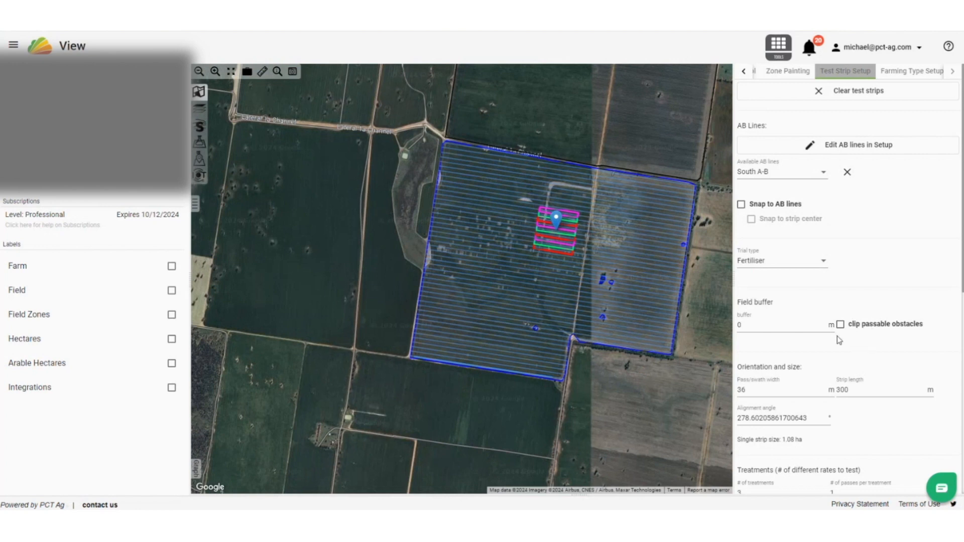
Choose Fertiliser as the trial type for the test strips
click(824, 262)
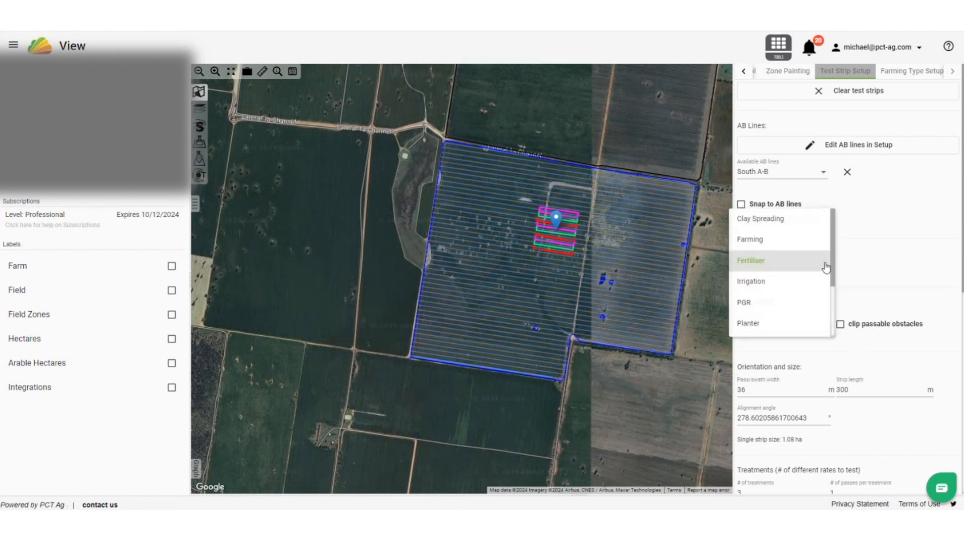
scroll(794, 284, down, 3)
scroll(793, 287, up, 3)
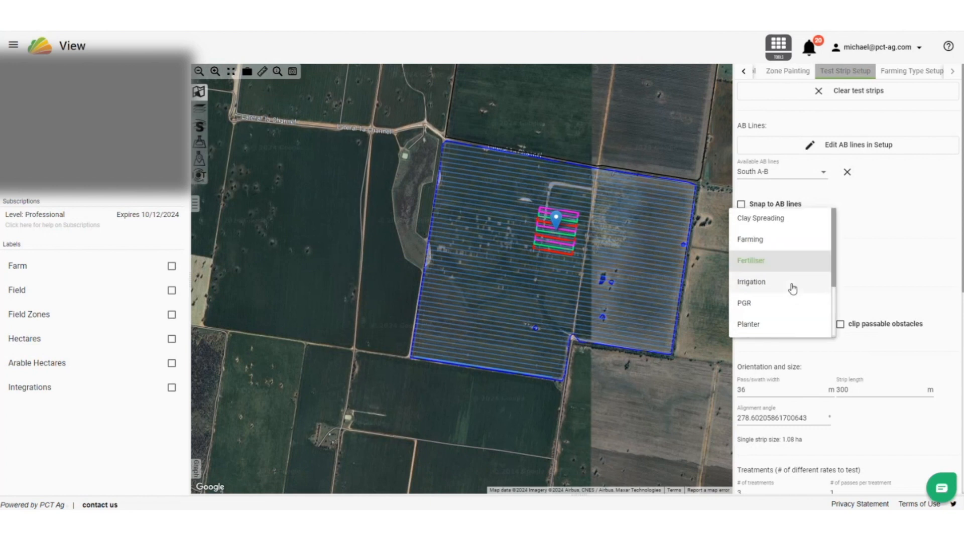
click(786, 261)
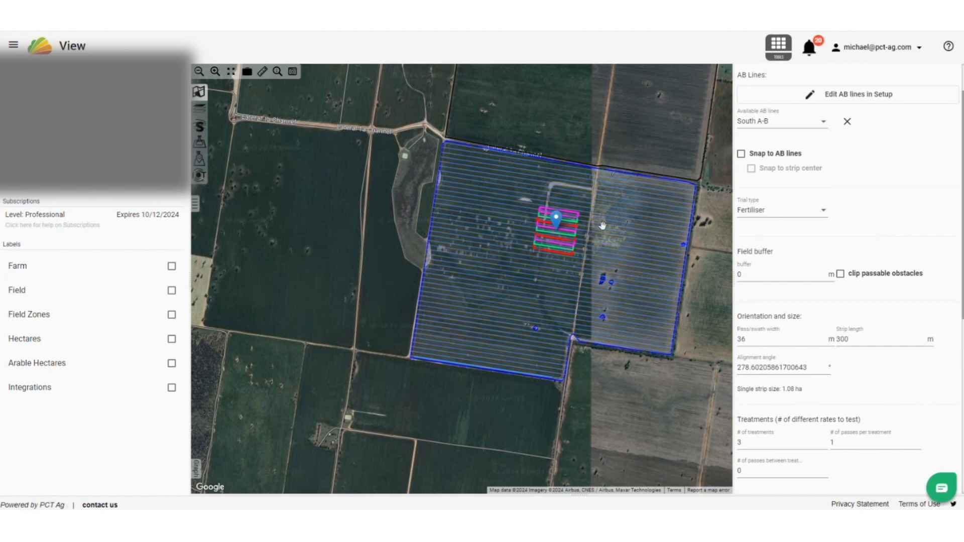
Set the number of replicates to 1 and move the test strips slightly northwest, across the track in the field's northern part
scroll(558, 234, up, 1)
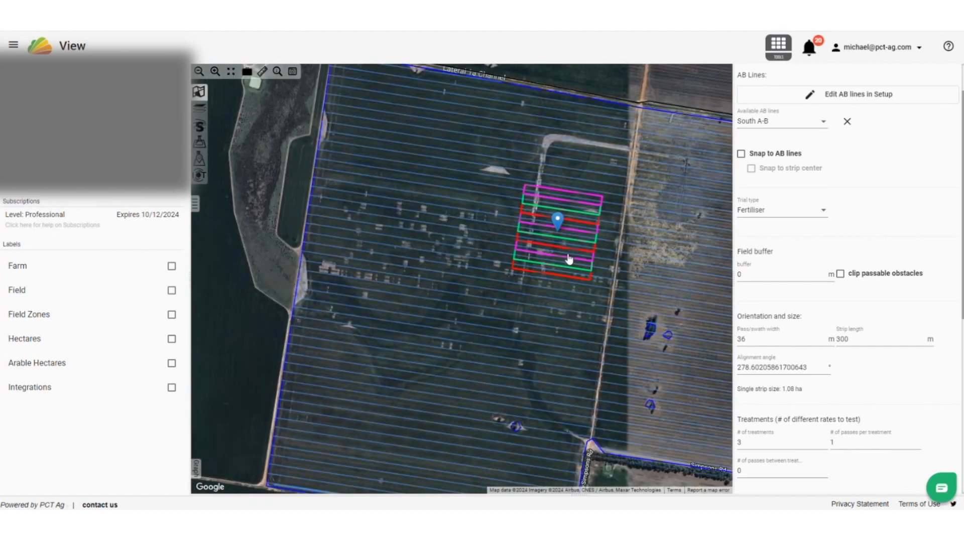
drag(569, 259, 515, 261)
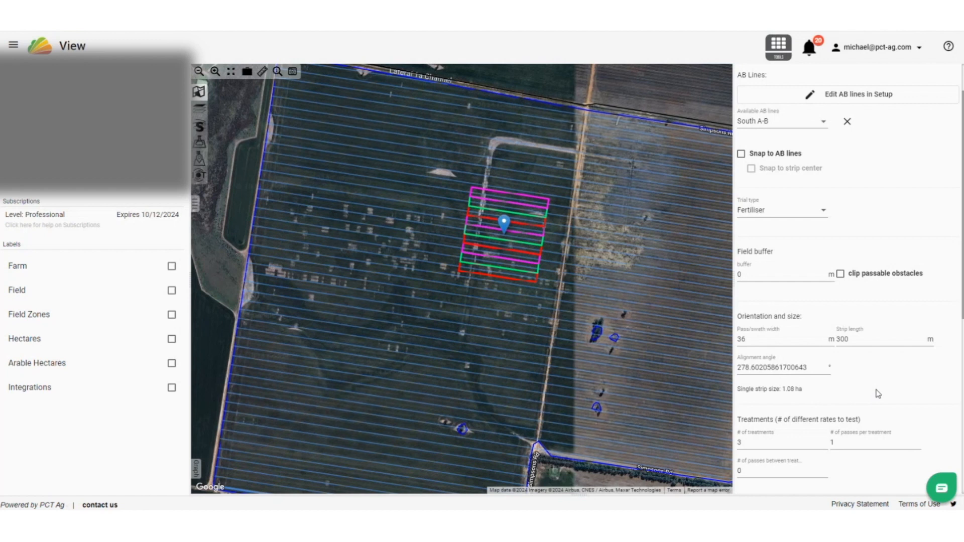
scroll(878, 393, down, 3)
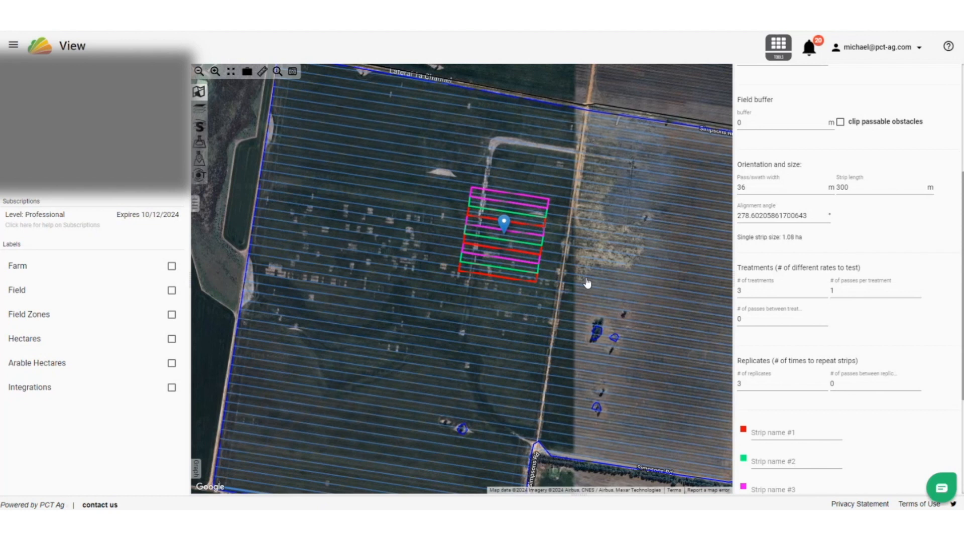
scroll(773, 240, down, 5)
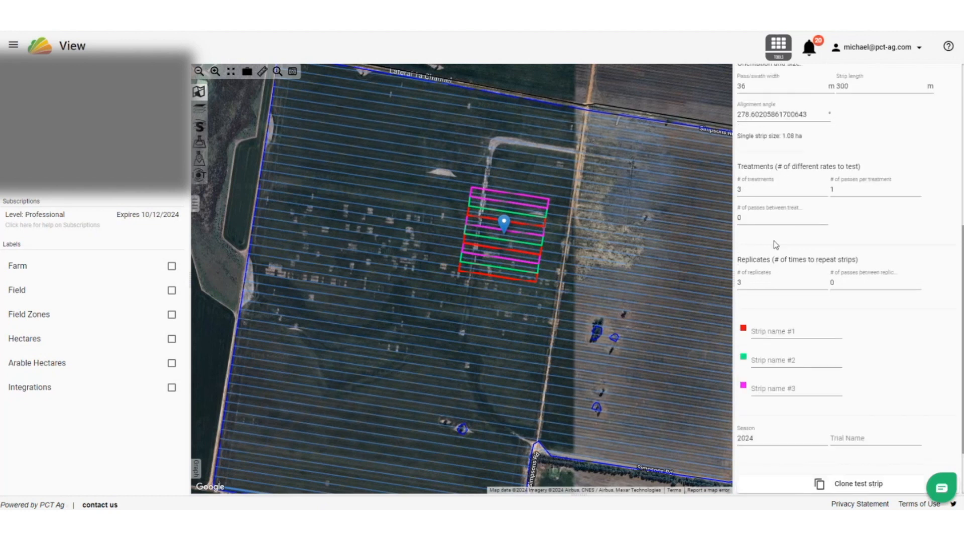
scroll(874, 329, up, 2)
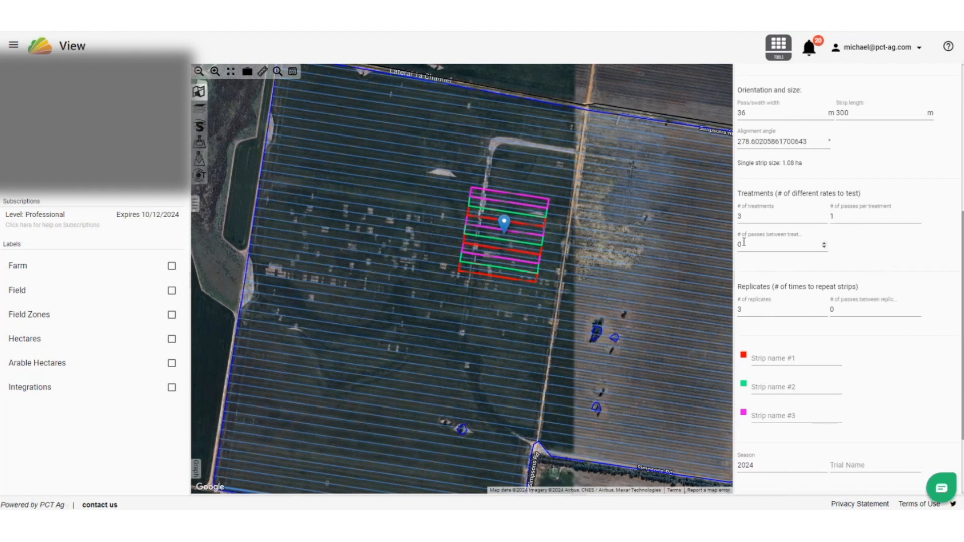
double_click(739, 310)
text(1)
click(909, 369)
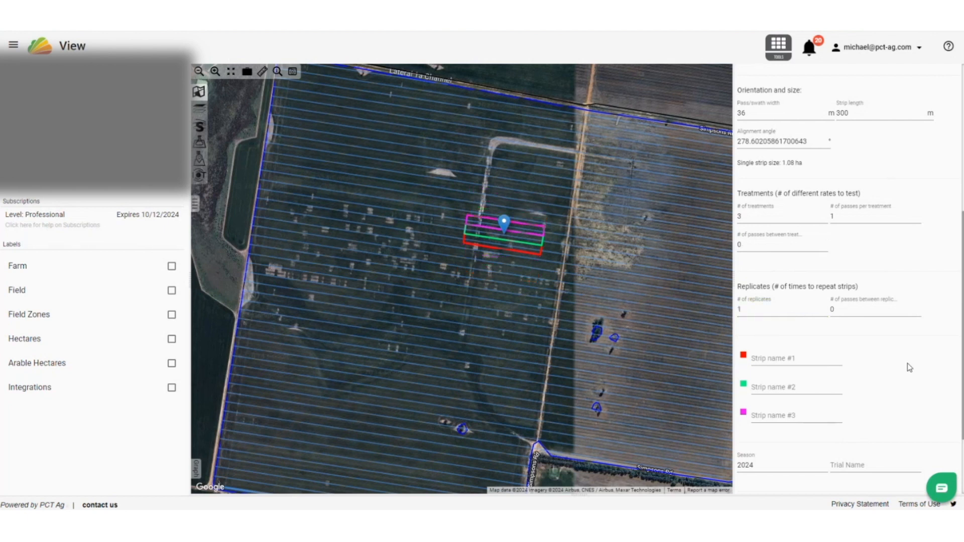
drag(504, 226, 491, 186)
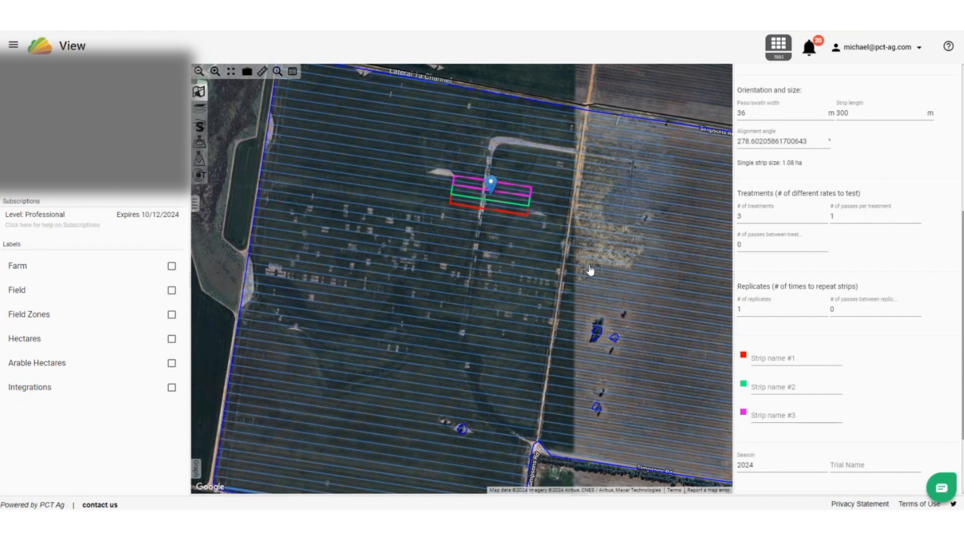
Set the strip length to 1200 m and move the test strips into the field's northern part, across the track
scroll(591, 270, down, 2)
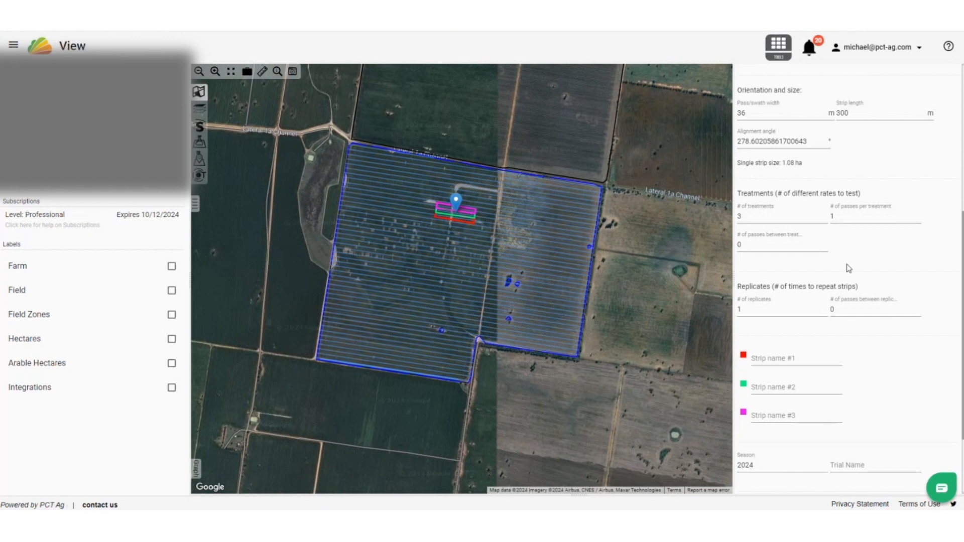
click(838, 113)
text(12)
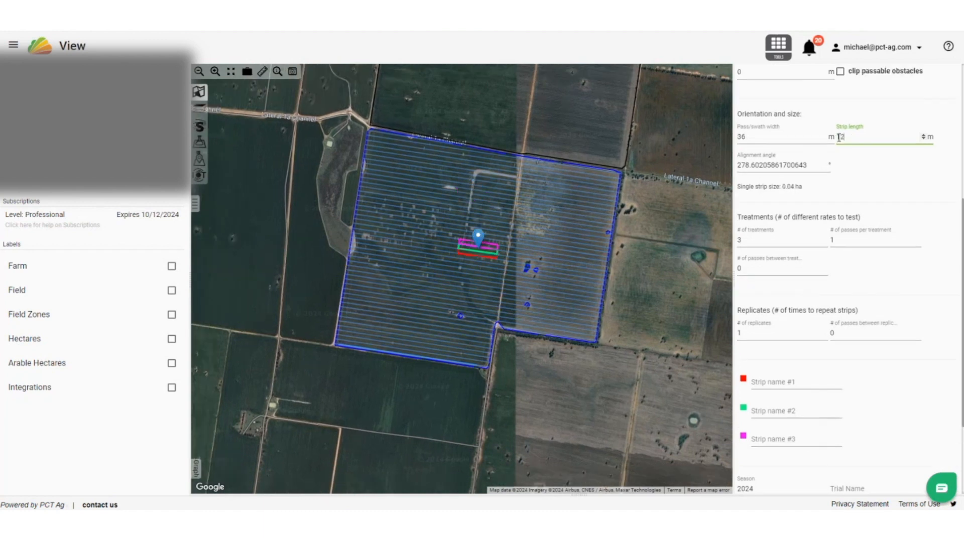
drag(478, 238, 494, 180)
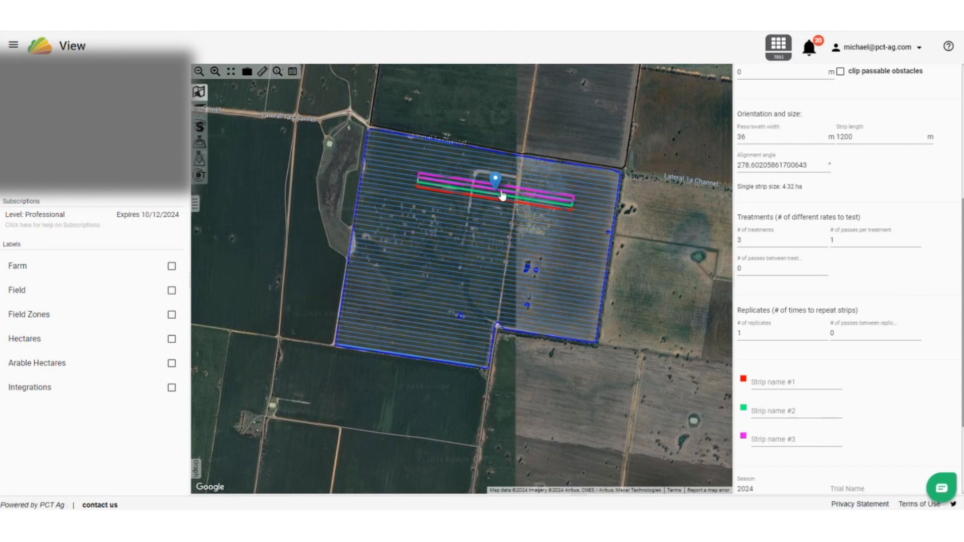
scroll(502, 195, up, 1)
drag(490, 185, 487, 185)
Enable snapping to AB lines and to strip center, and reposition the test strips northwest along the guidance lines
scroll(834, 184, up, 5)
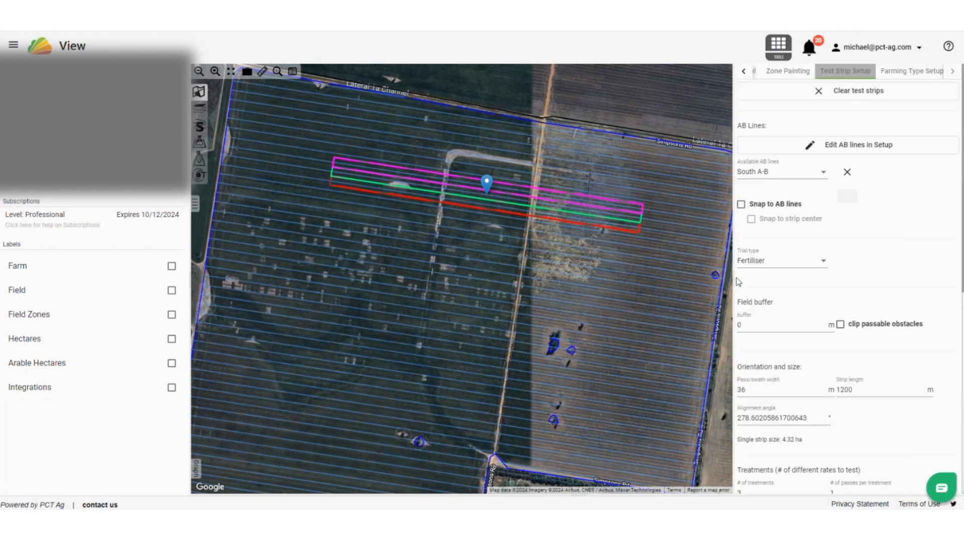
click(741, 205)
drag(487, 184, 485, 193)
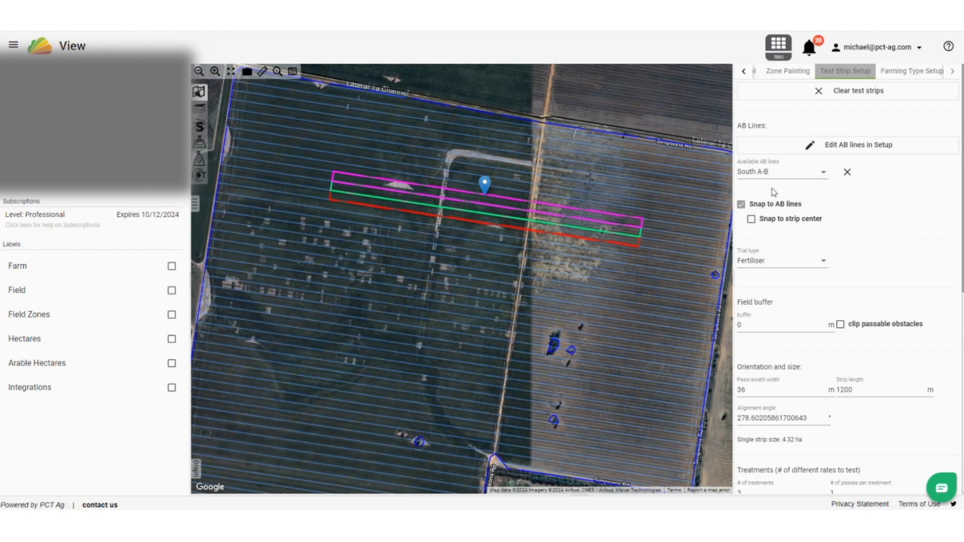
click(751, 220)
drag(485, 206, 481, 204)
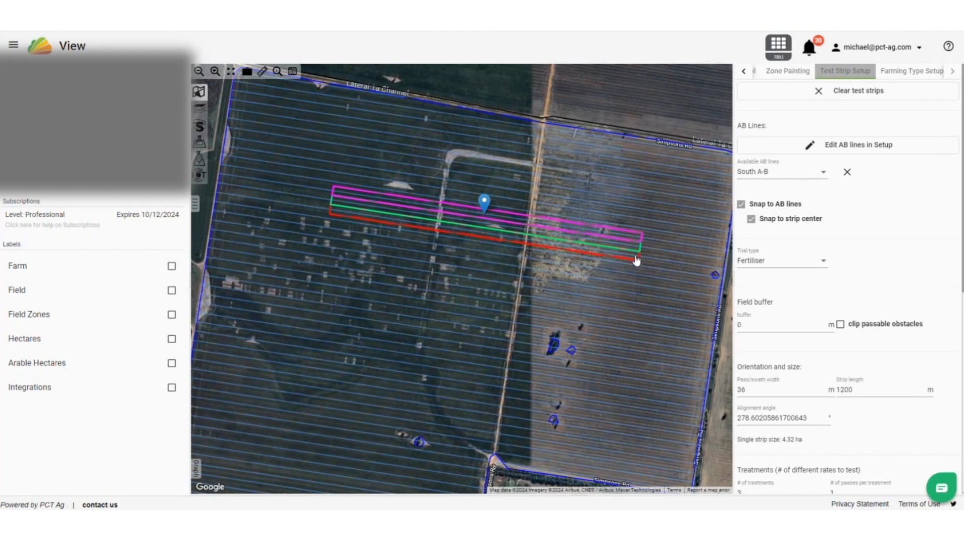
drag(485, 205, 434, 178)
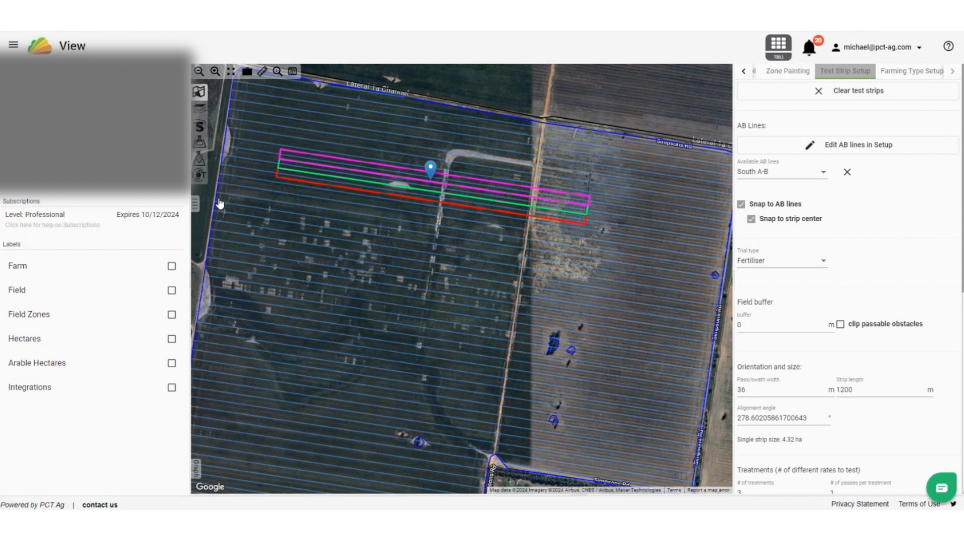
Filter the map layers for field M1 to season 2023 and the product Urea
click(200, 107)
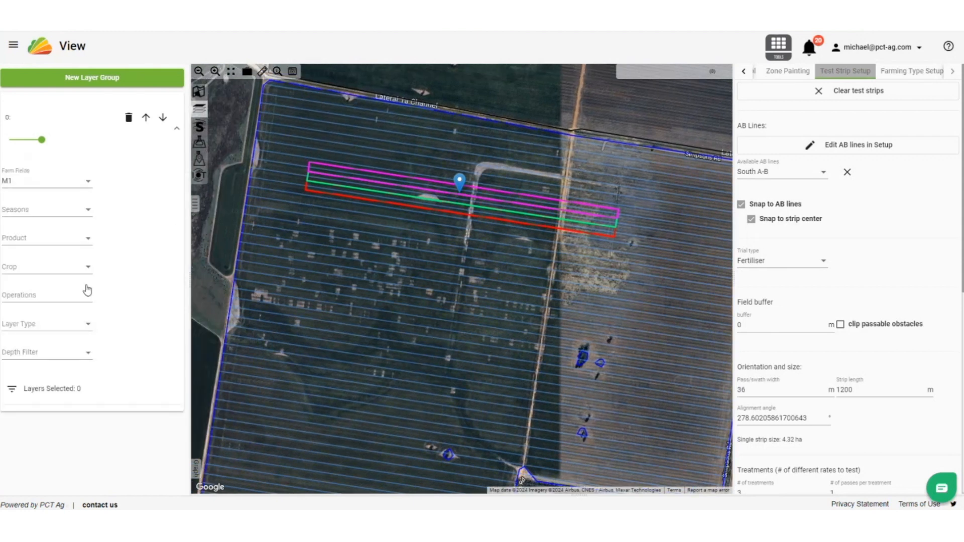
click(65, 211)
click(28, 231)
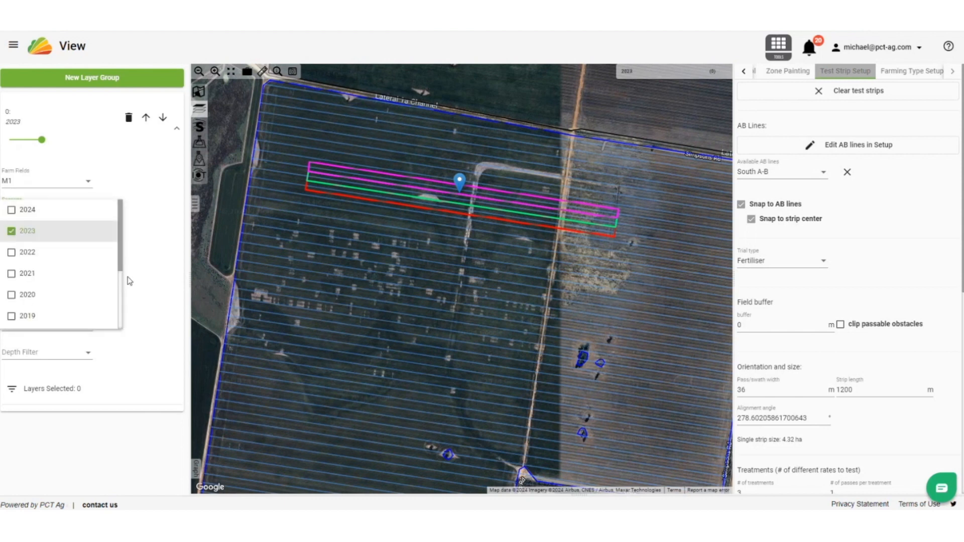
click(134, 280)
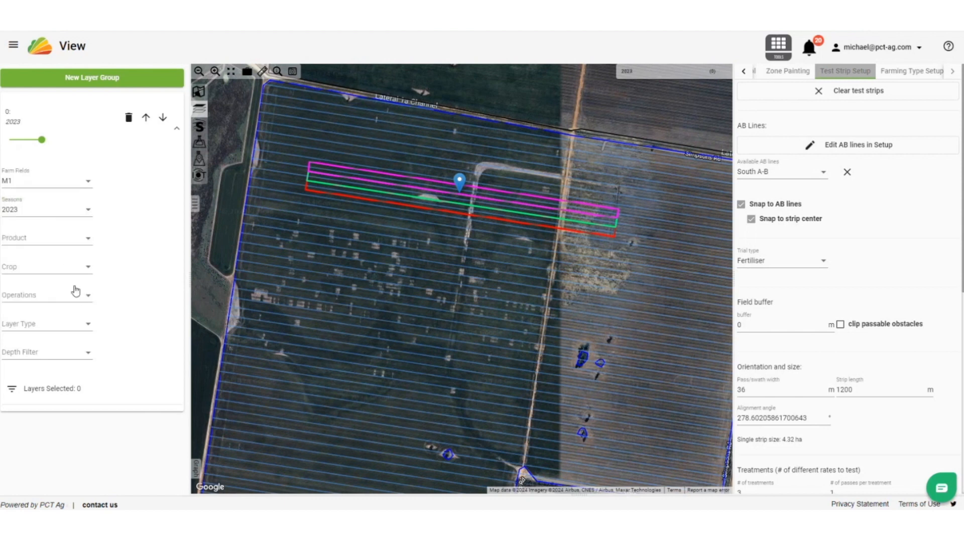
click(72, 243)
scroll(52, 279, down, 10)
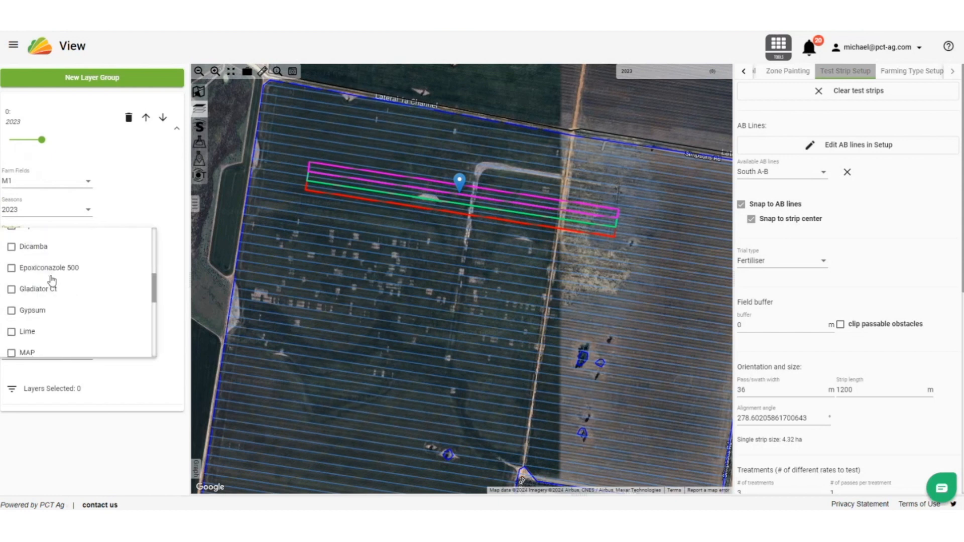
click(45, 327)
click(128, 421)
Restrict the layers to the Application operation and Measured Weight type, and load the resulting urea layer on the map
click(88, 297)
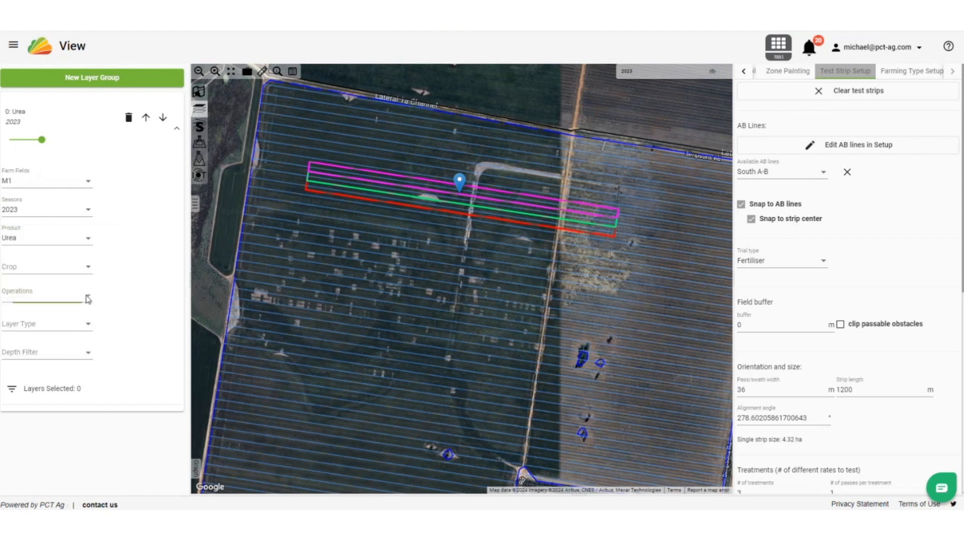
click(43, 297)
click(149, 282)
click(104, 312)
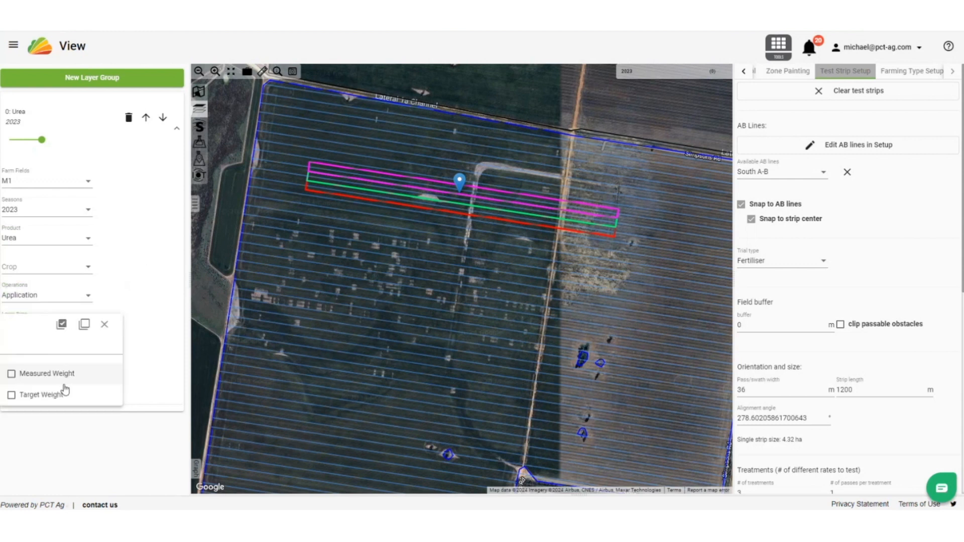
click(45, 374)
click(87, 460)
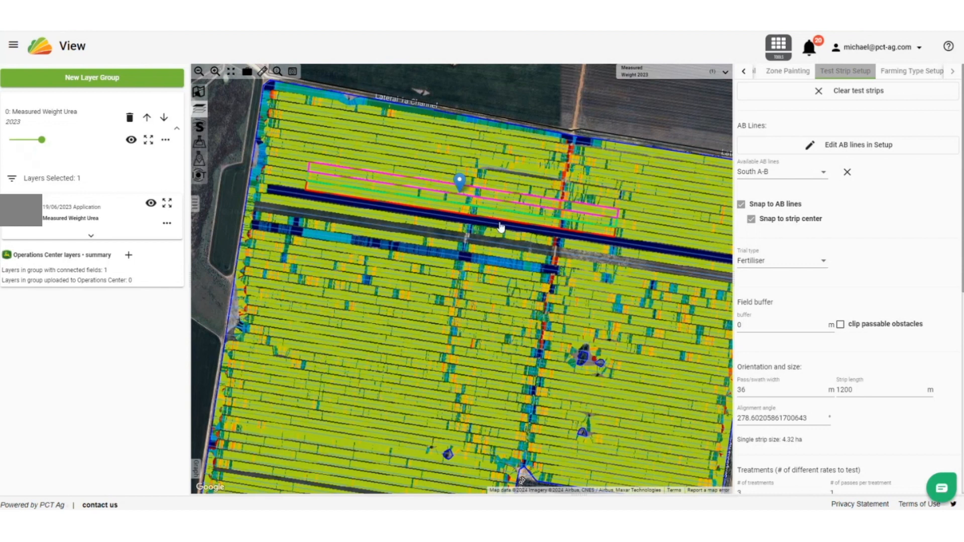
Move the test strips southeast onto the dark blue and uncoloured passes of the 2023 urea layer and check their placement
mouse_move(461, 185)
mouse_down()
mouse_move(466, 217)
mouse_move(510, 224)
mouse_up()
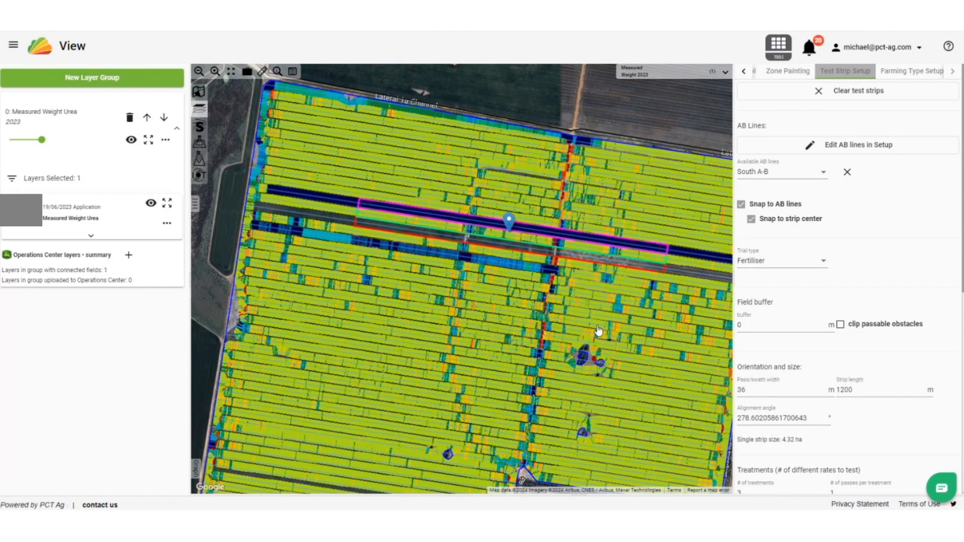
scroll(611, 328, down, 1)
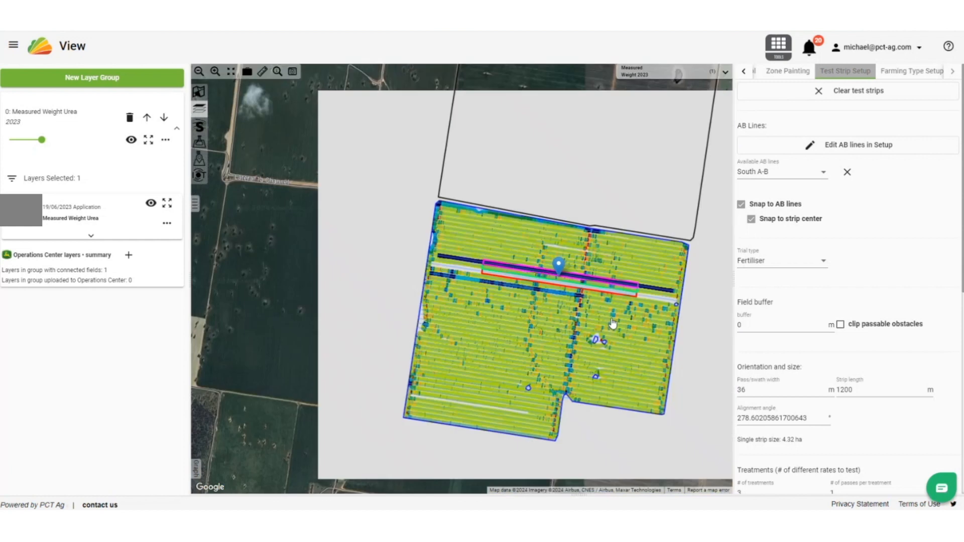
scroll(612, 324, up, 1)
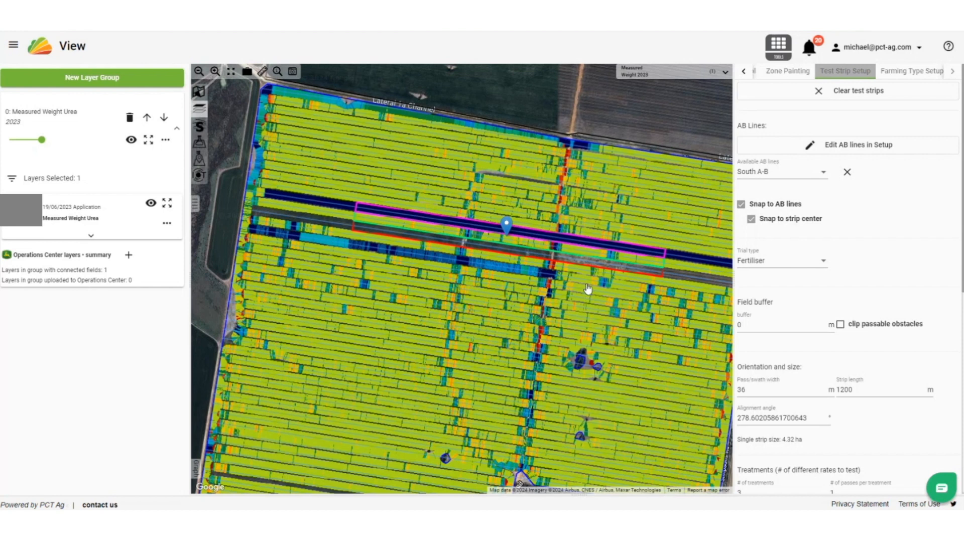
scroll(582, 248, up, 2)
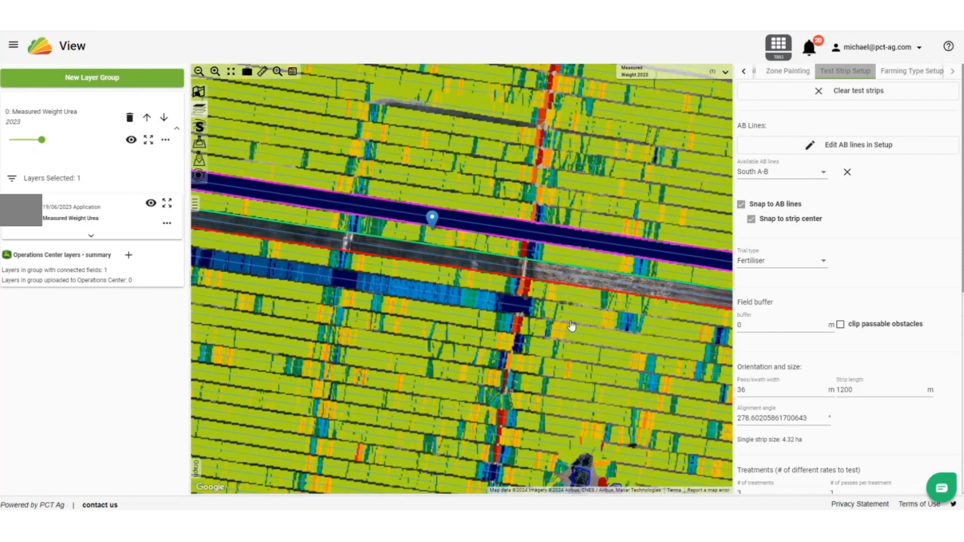
scroll(582, 288, down, 3)
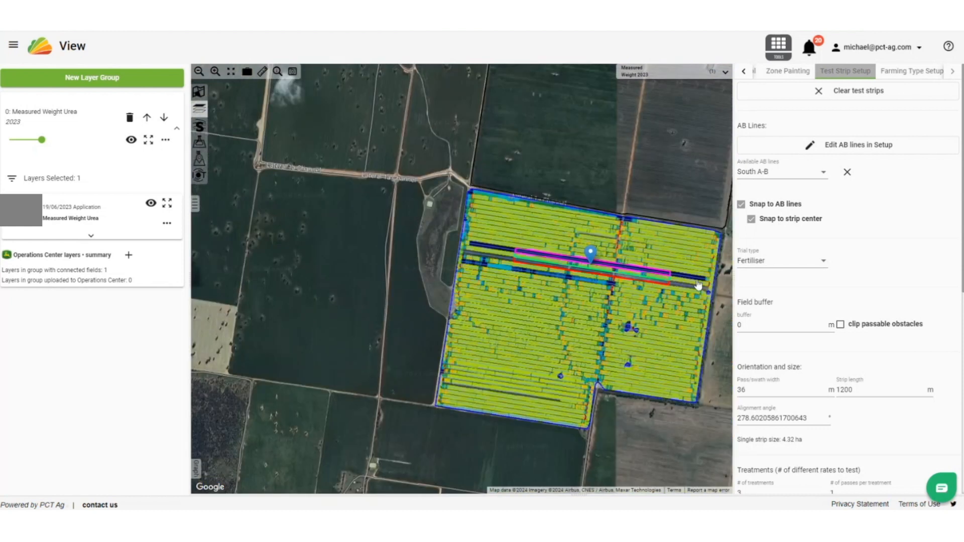
scroll(698, 285, up, 2)
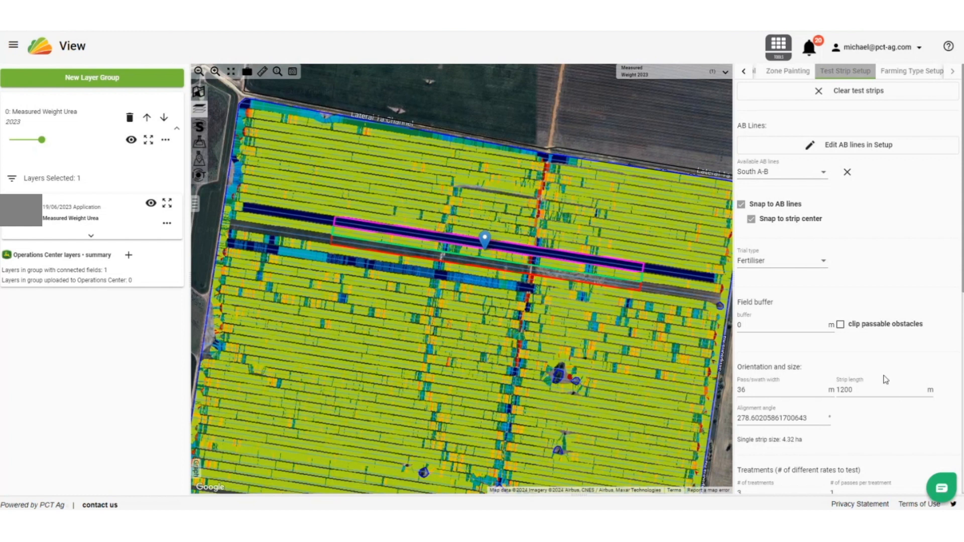
Name the three test strips Urea 0, Urea 80 and Urea 160
scroll(887, 380, down, 8)
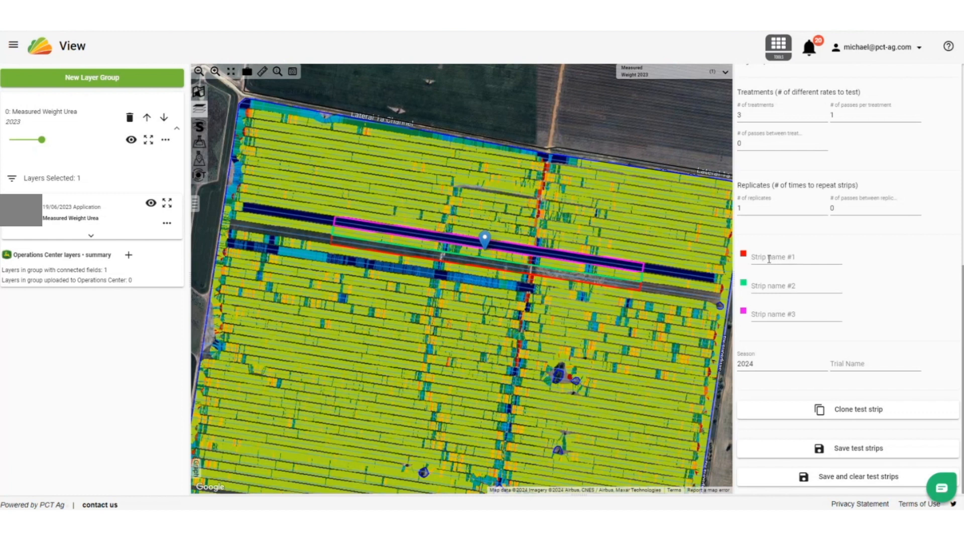
drag(752, 257, 904, 249)
click(815, 252)
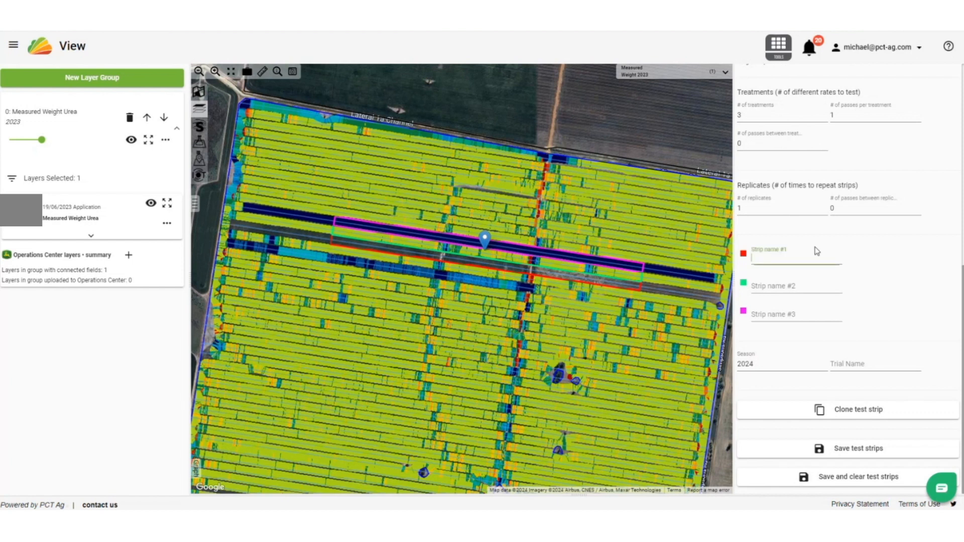
text(Urea)
text(0)
click(759, 289)
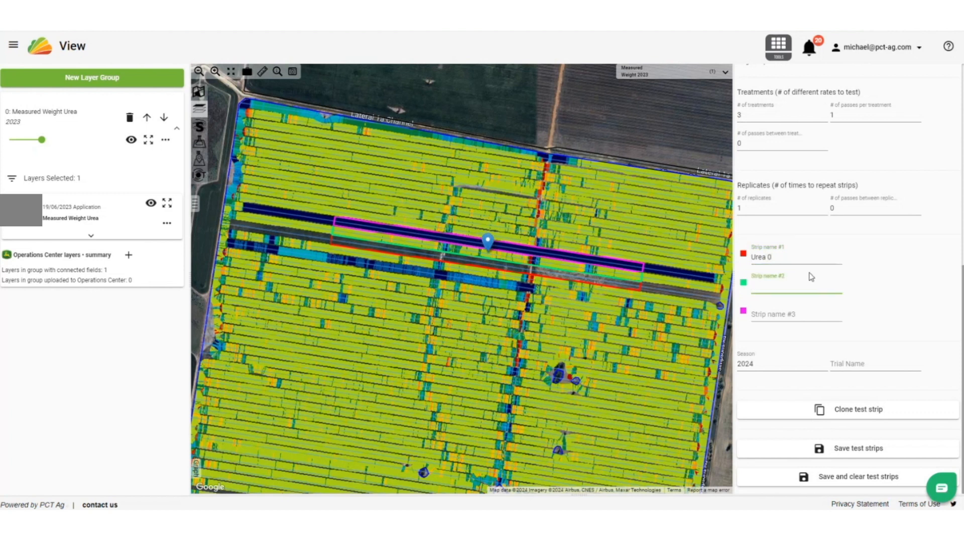
text(Urea 80)
click(760, 313)
text(Urea)
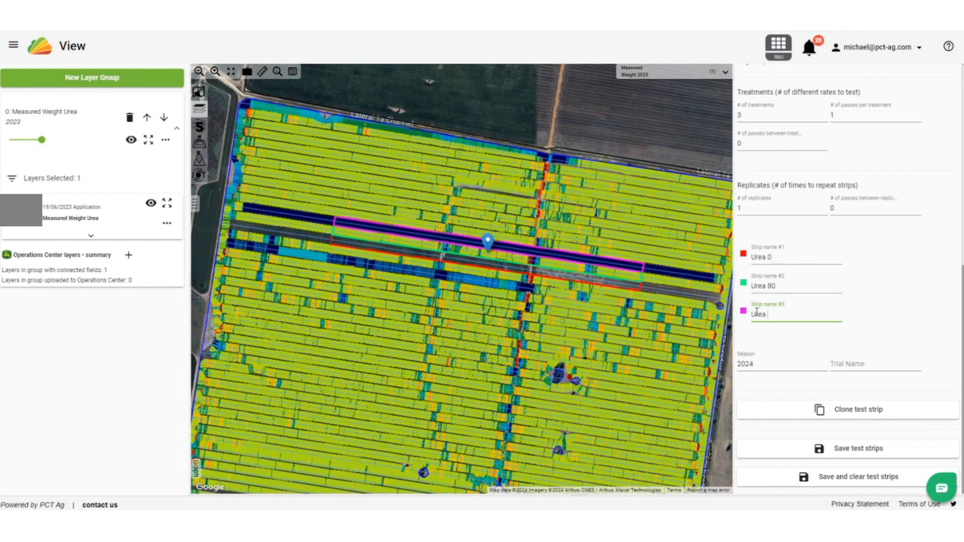
text( 160)
click(897, 304)
Clone the block of test strips and set the strip length to 300 m
click(833, 418)
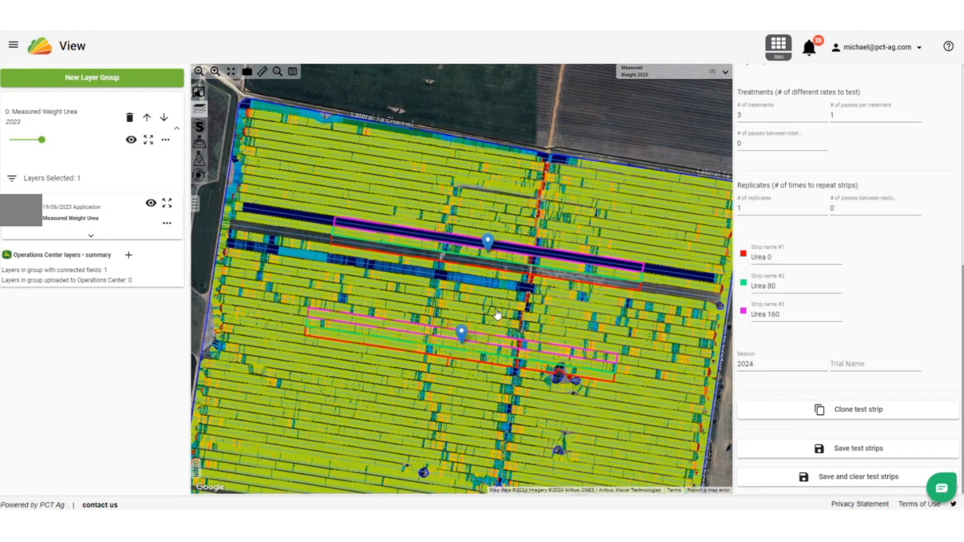
scroll(882, 207, up, 3)
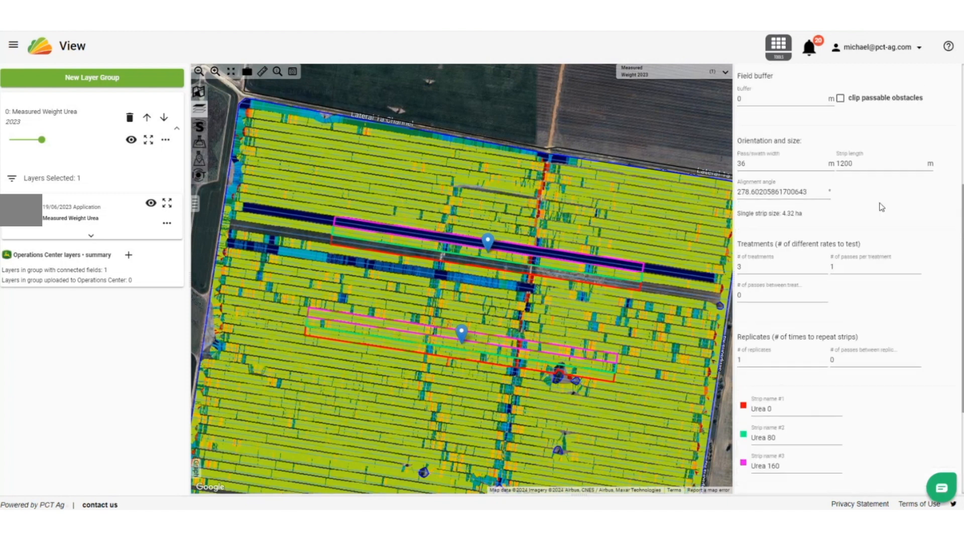
double_click(847, 163)
key(BackSpace)
text(300)
Move the cloned strips to the field's southwestern part and the original strips east of the main track
drag(461, 336, 327, 381)
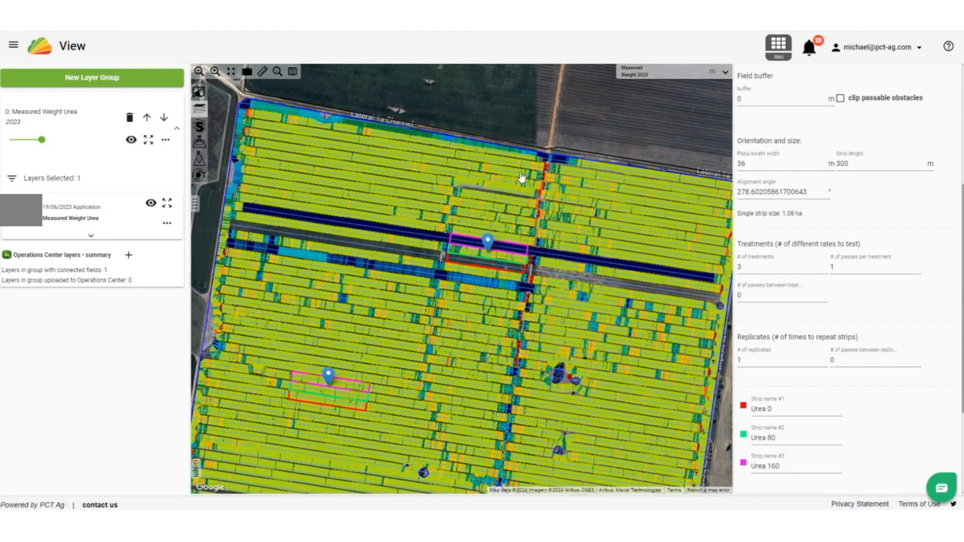
mouse_move(488, 244)
mouse_down()
mouse_move(639, 232)
mouse_move(627, 262)
mouse_up()
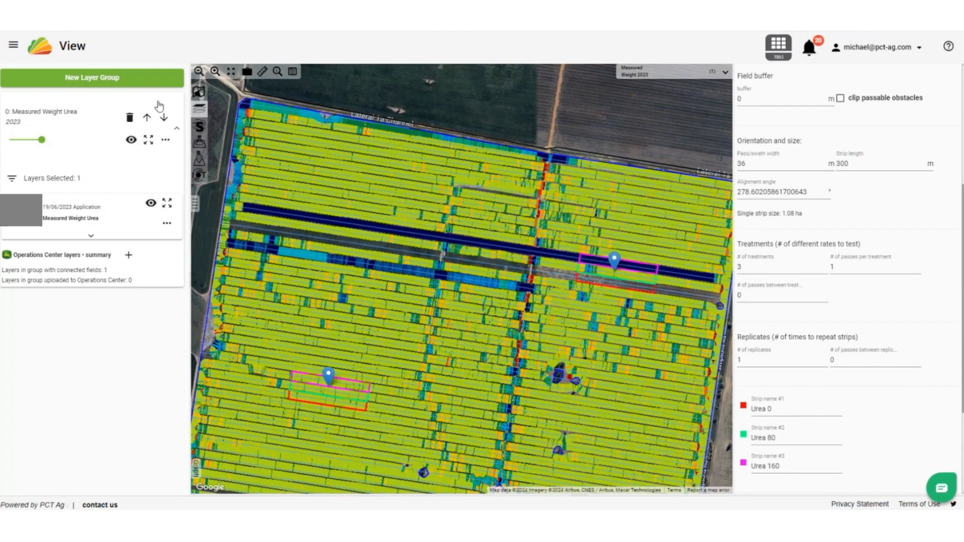
Hide the 2023 Measured Weight Urea layer group and add a new layer group
click(130, 140)
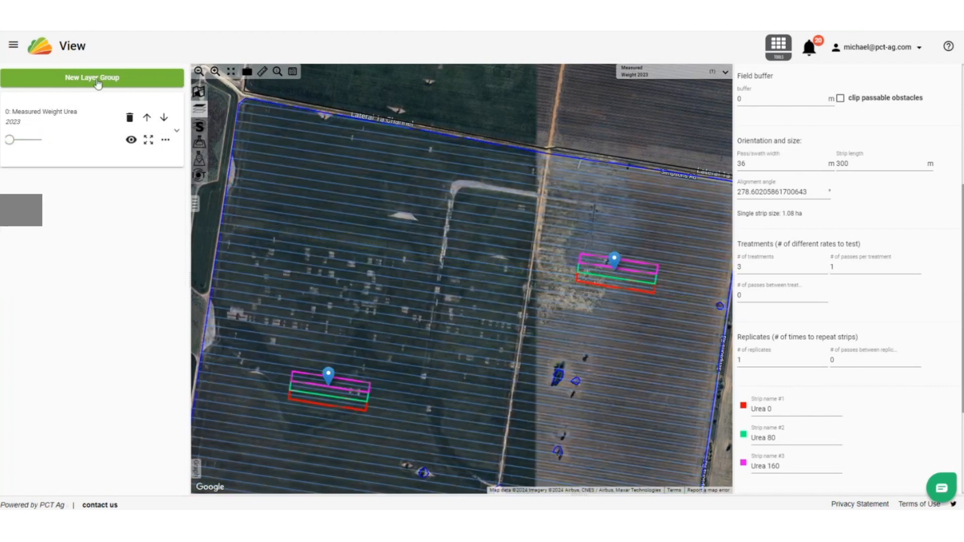
click(96, 80)
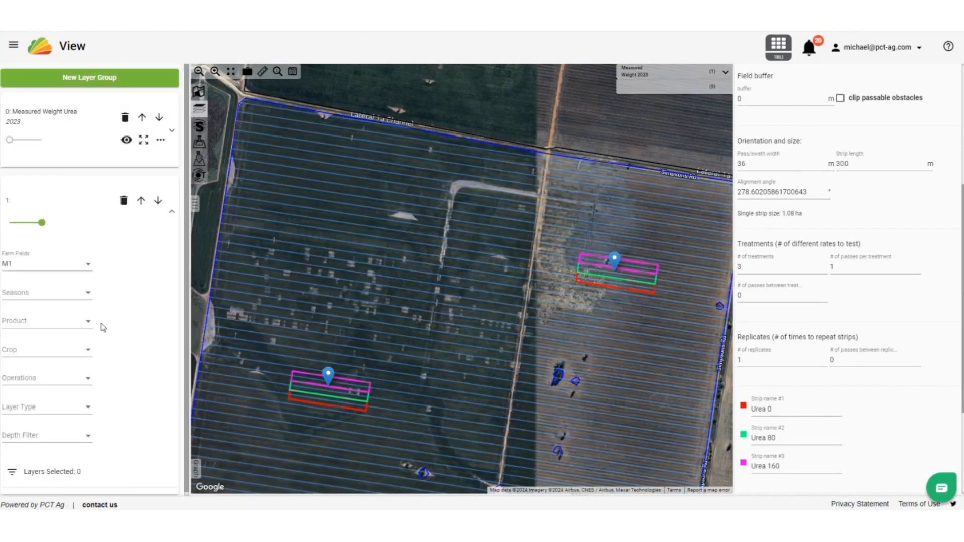
Load the DualEM 150cm layer for field M1 with the default legend and make it partly transparent
click(85, 411)
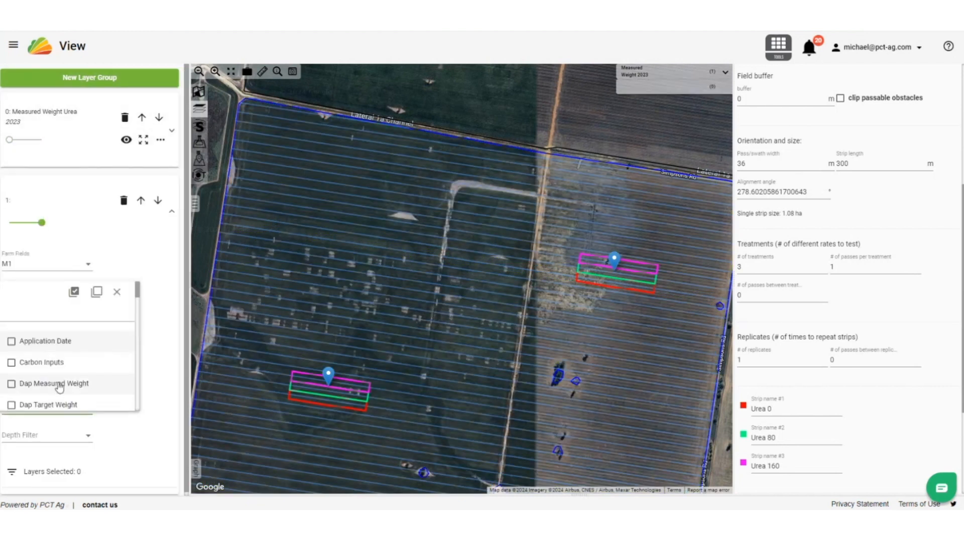
scroll(60, 384, down, 2)
click(54, 334)
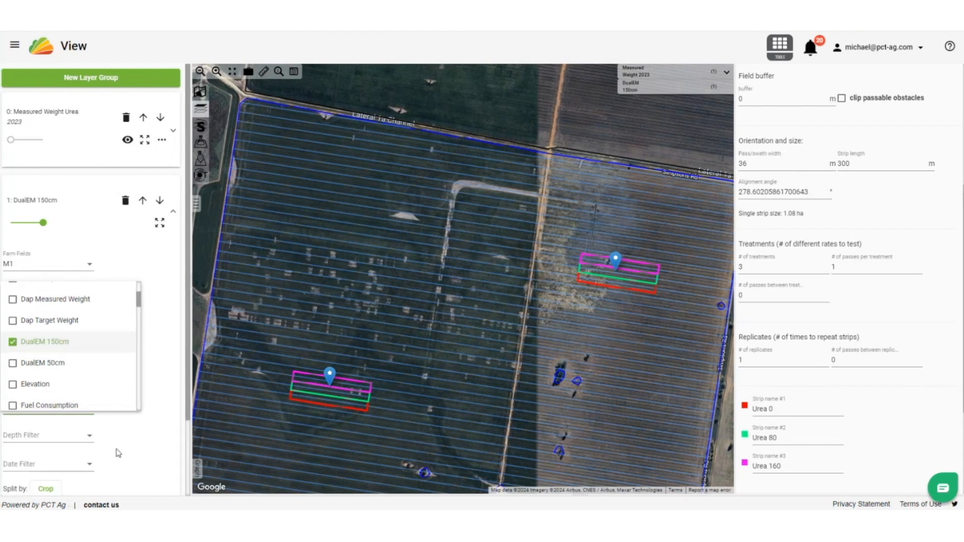
click(150, 434)
scroll(141, 442, down, 3)
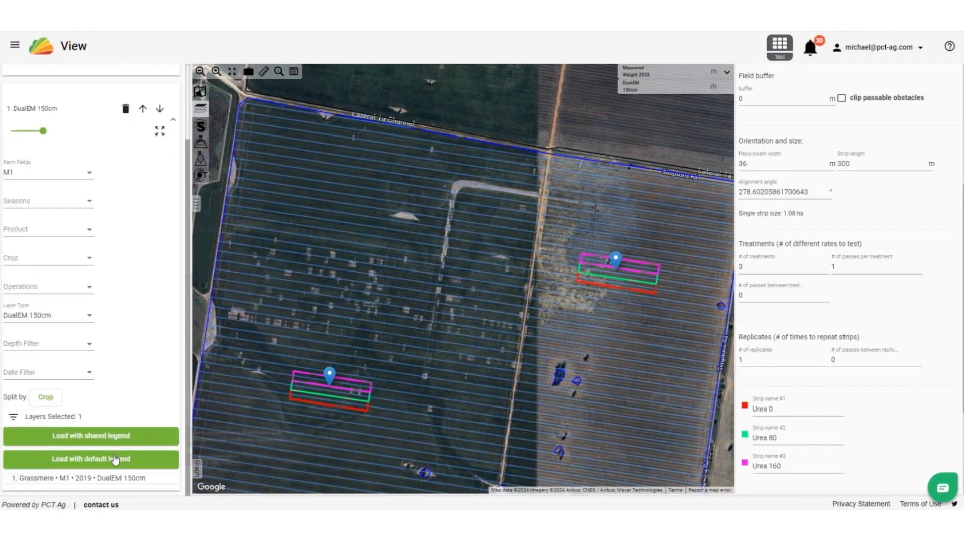
click(108, 459)
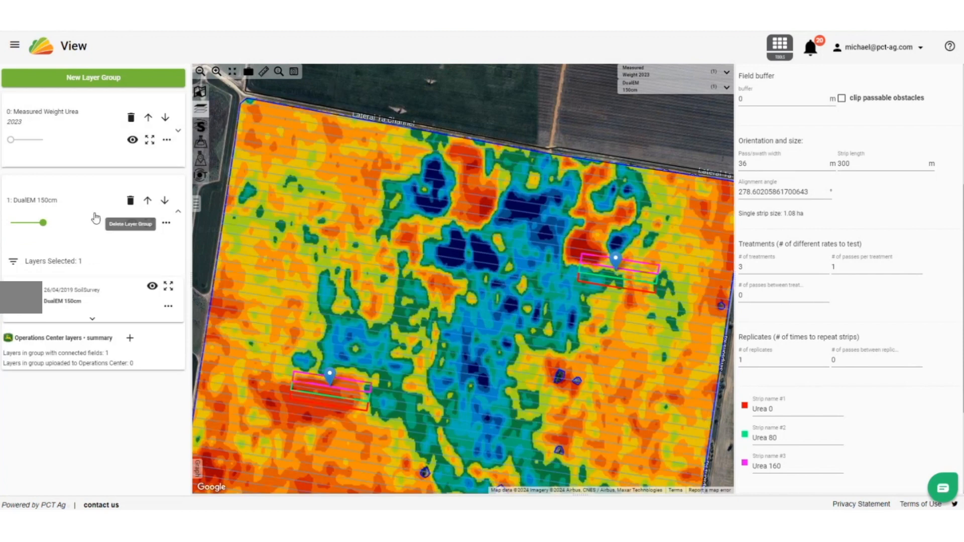
drag(43, 222, 30, 224)
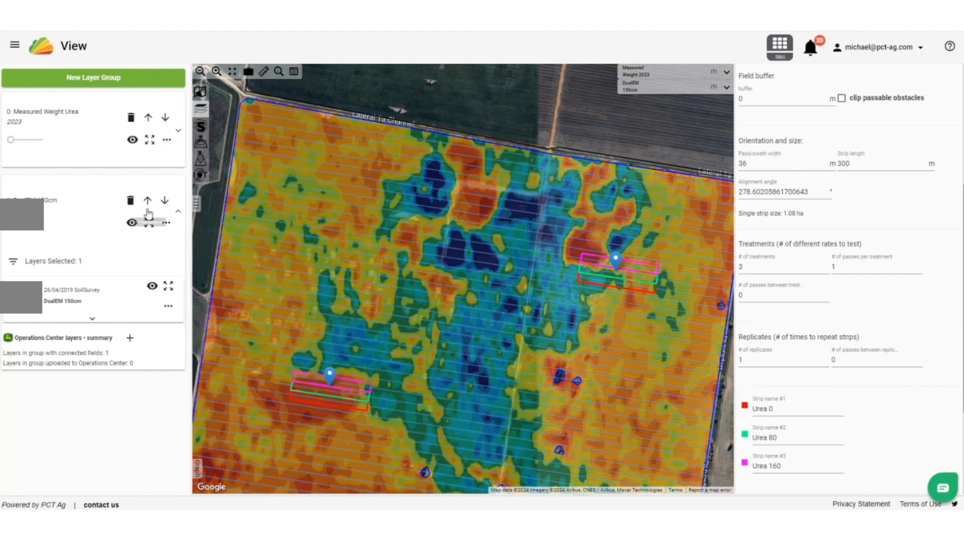
Move the DualEM 150cm layer group above the 2023 Measured Weight Urea group and make it more transparent
click(147, 200)
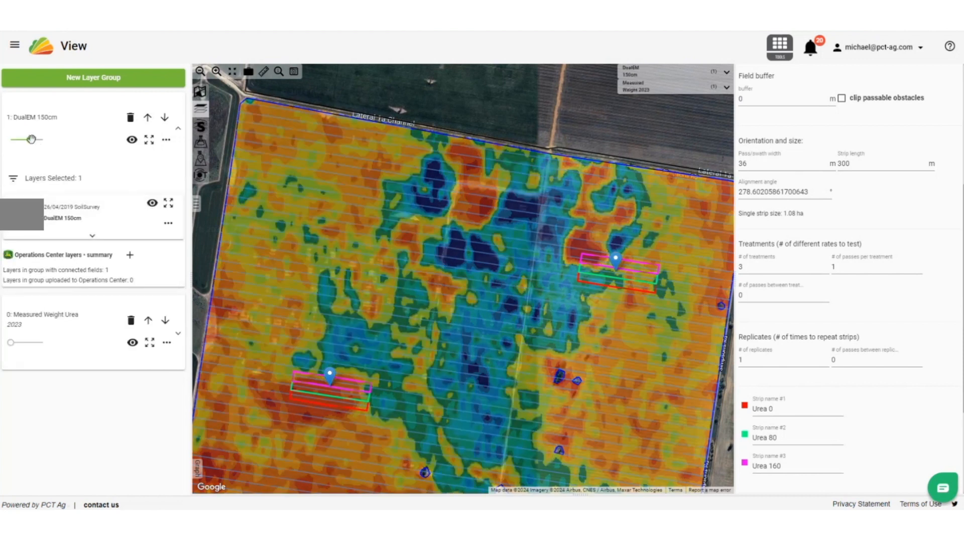
drag(31, 140, 21, 140)
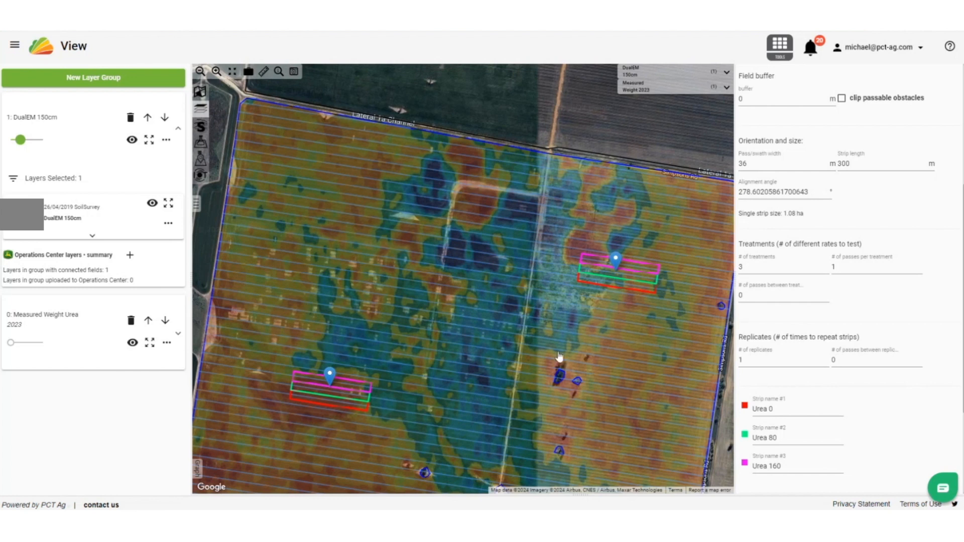
scroll(555, 342, down, 1)
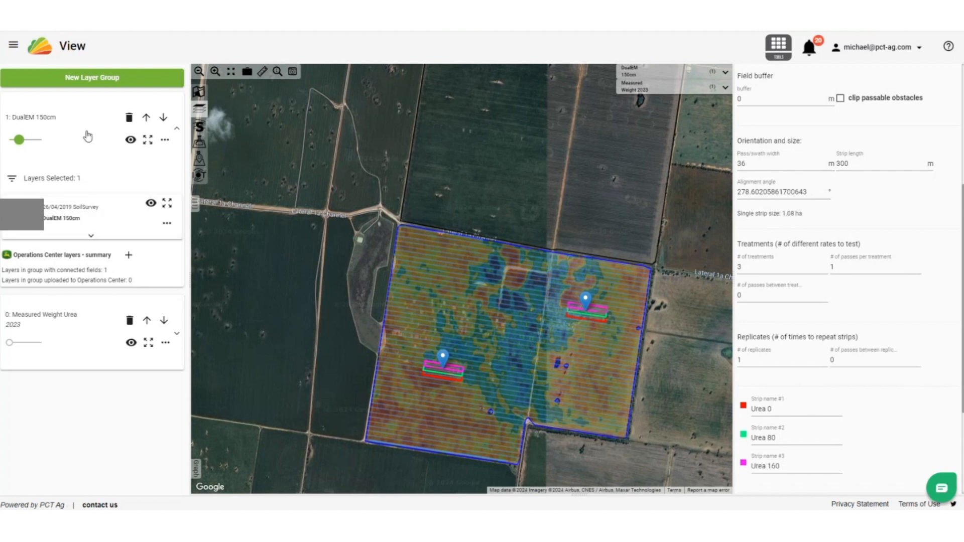
Hide the DualEM 150cm layer group and show the 2023 Measured Weight Urea group at full opacity
click(130, 140)
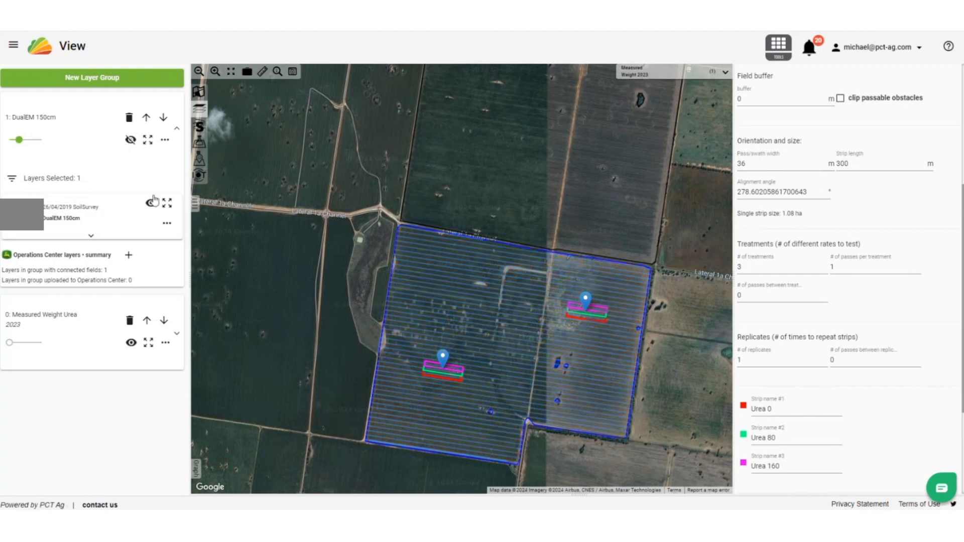
click(131, 343)
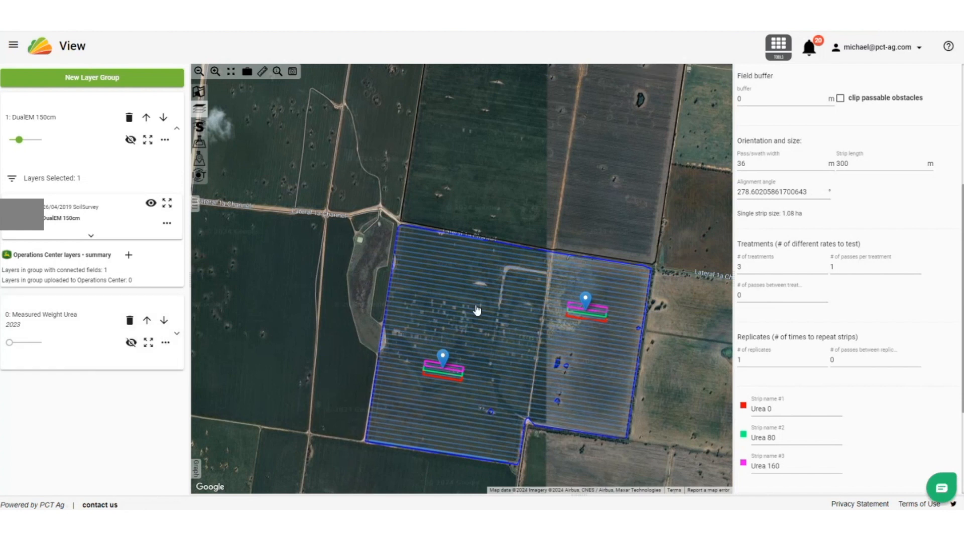
click(131, 343)
drag(9, 342, 42, 343)
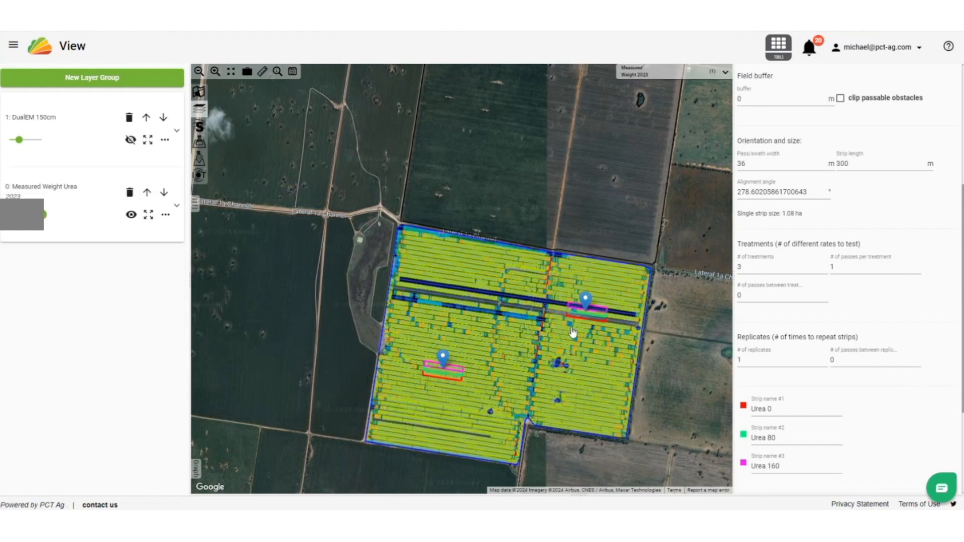
scroll(573, 332, up, 1)
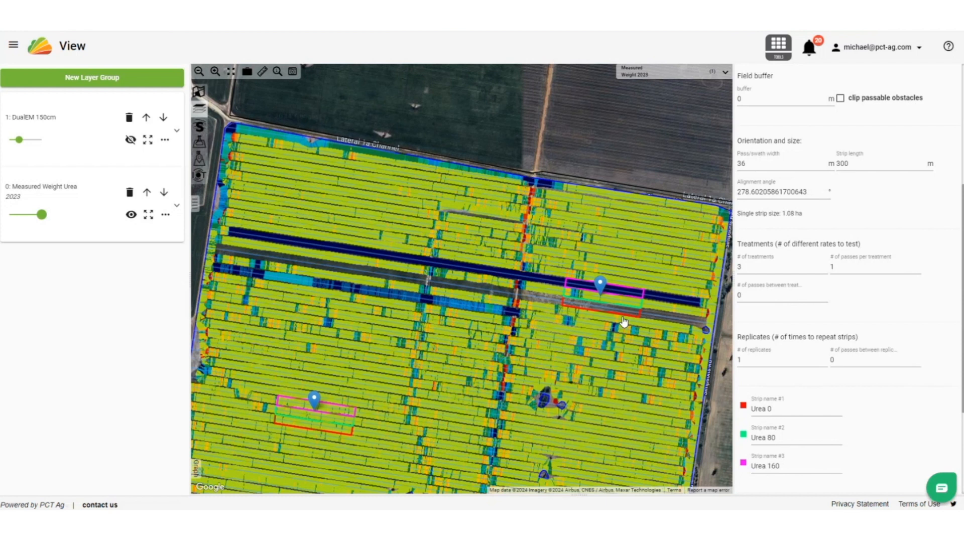
Clear all test strips from field M1
scroll(907, 206, up, 4)
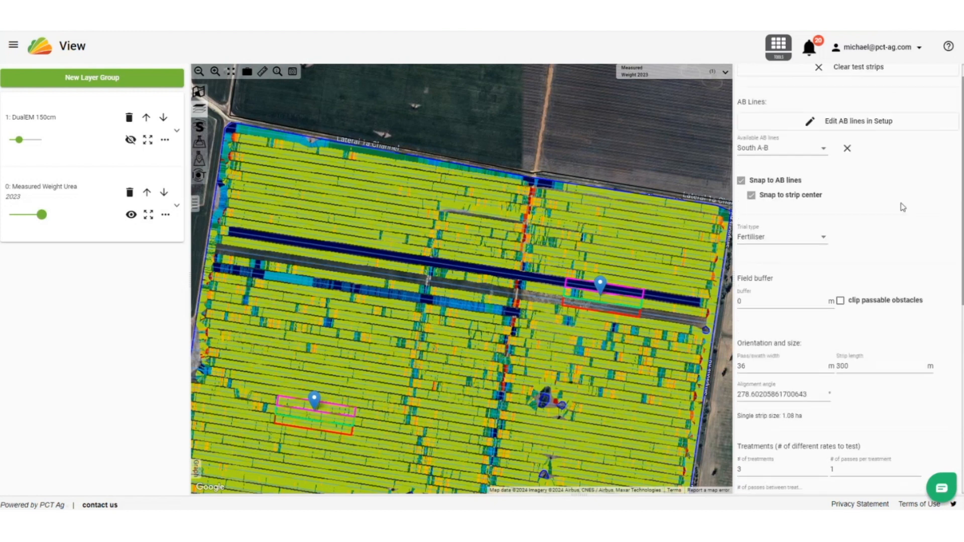
scroll(903, 207, up, 1)
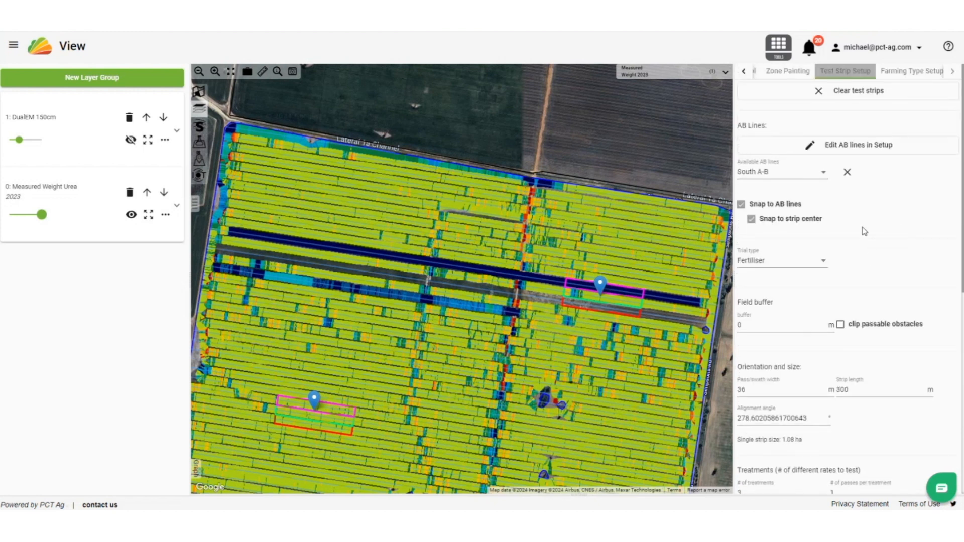
click(819, 93)
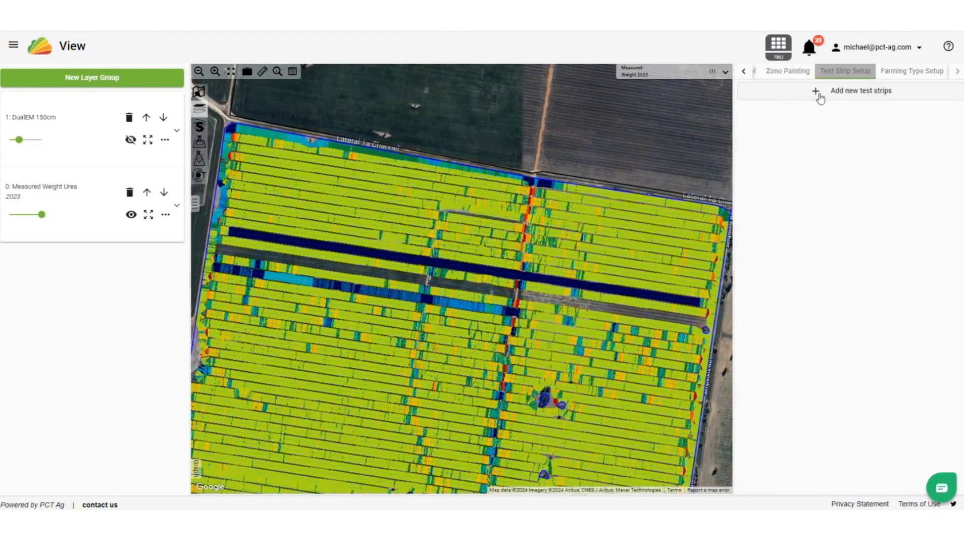
click(248, 72)
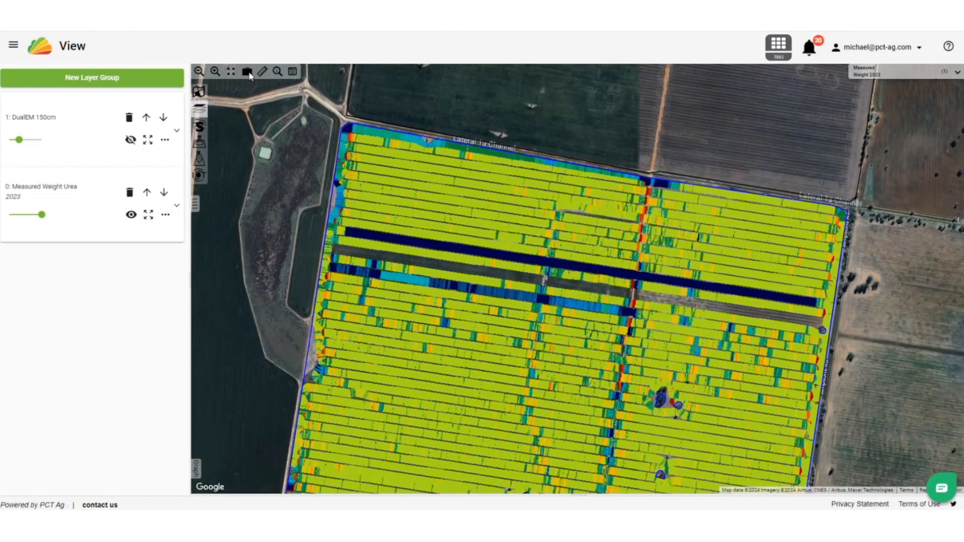
click(248, 72)
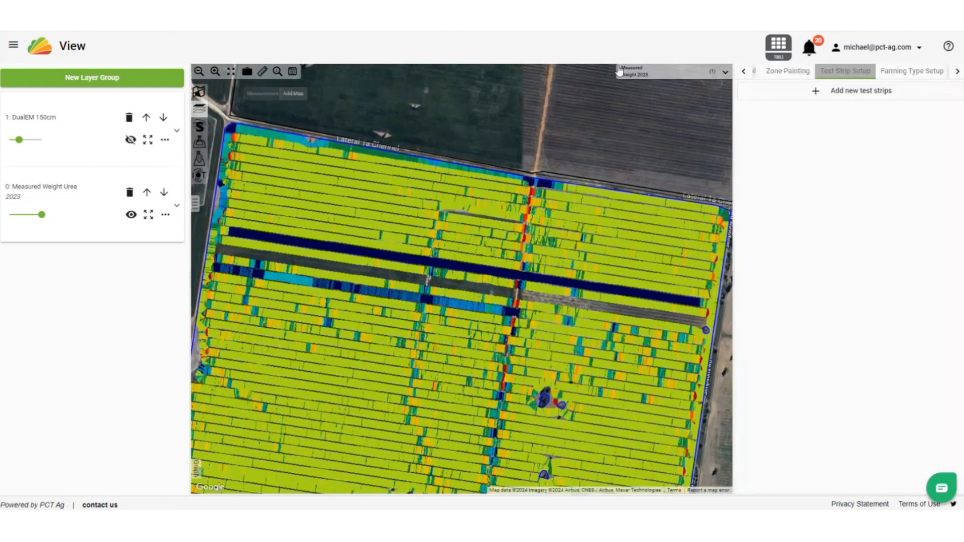
Examine the settings and save options of a new set of test strips and clear the set again
click(861, 91)
scroll(854, 282, down, 7)
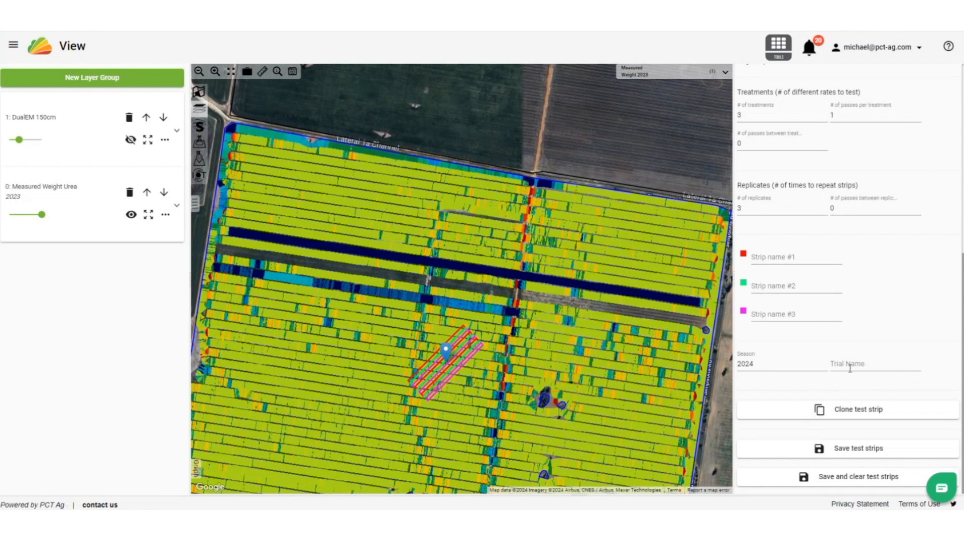
scroll(862, 203, up, 2)
scroll(849, 161, up, 4)
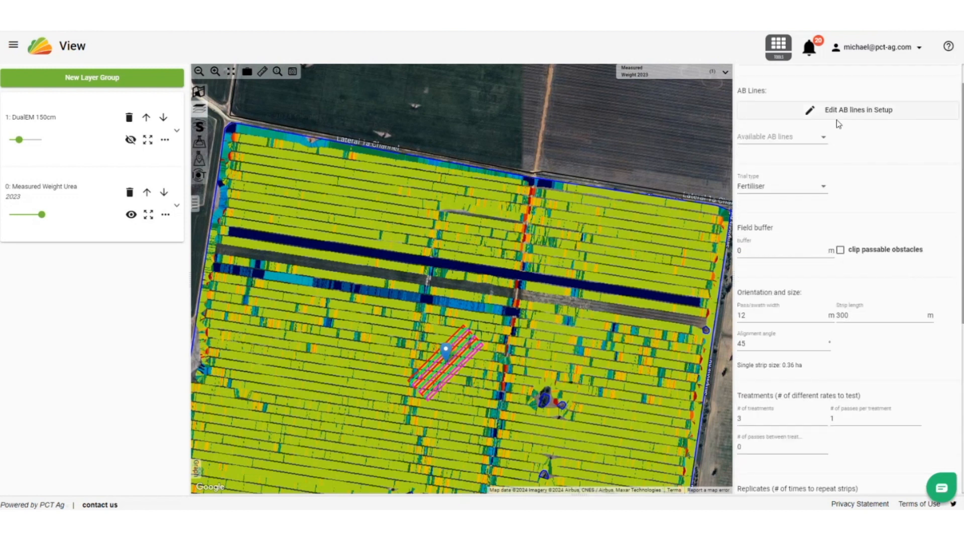
scroll(835, 122, up, 1)
click(820, 95)
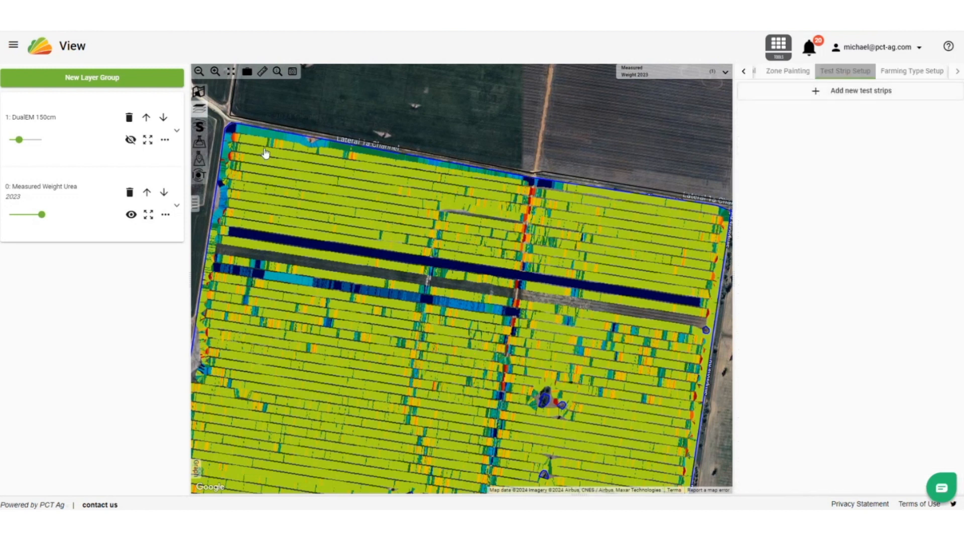
Delete the existing layer groups and add a new layer group for field M1
click(247, 72)
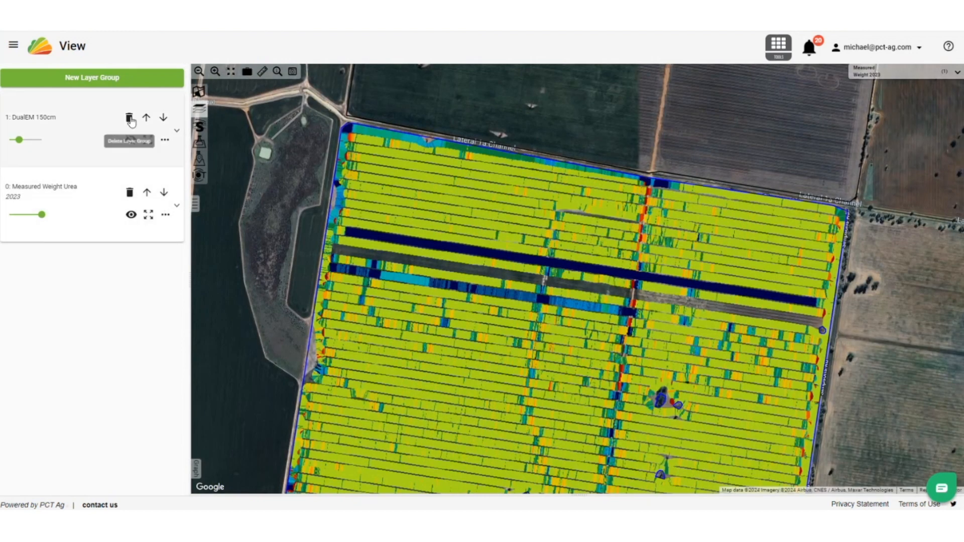
click(129, 118)
click(124, 83)
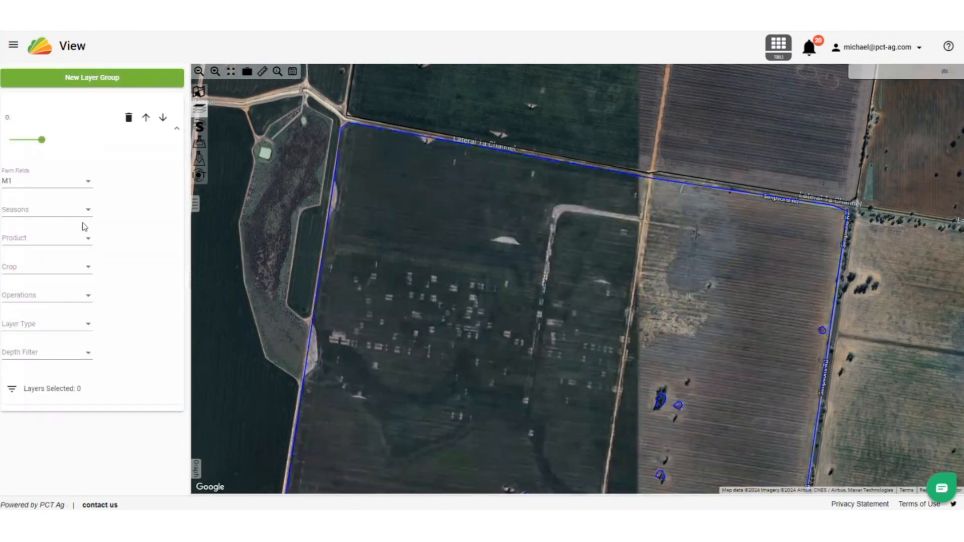
Load the 2023 Strip Trial Template layer for field M1 with the default legend
click(70, 322)
click(46, 216)
click(37, 230)
click(137, 262)
click(51, 333)
scroll(67, 361, down, 10)
scroll(67, 362, down, 5)
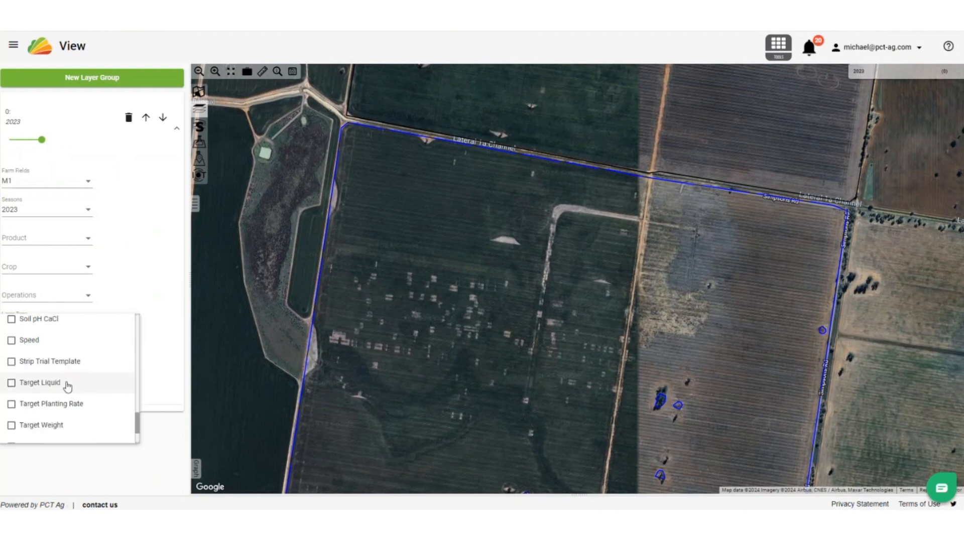
click(50, 361)
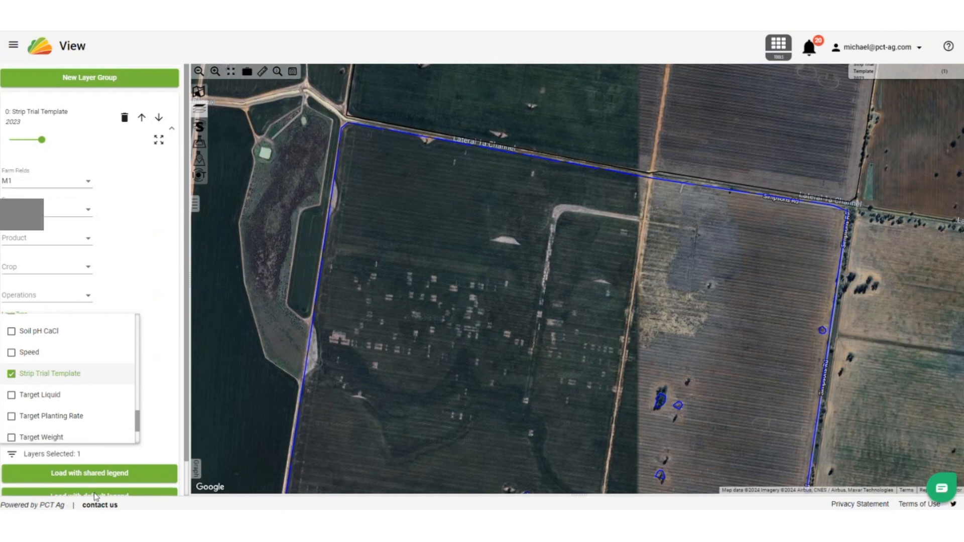
click(95, 496)
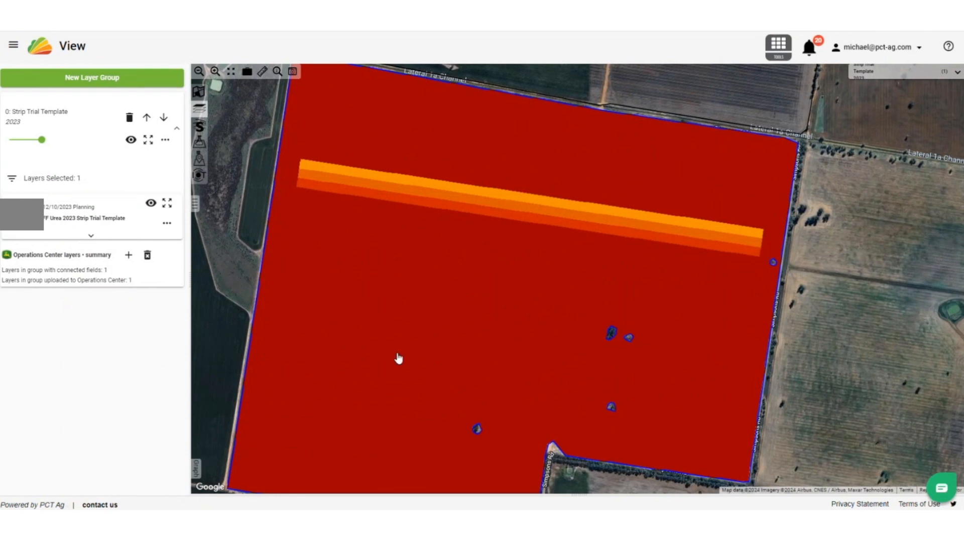
Open the FF Urea 2023 Strip Trial Template layer's source name for editing and cancel the edit
click(166, 224)
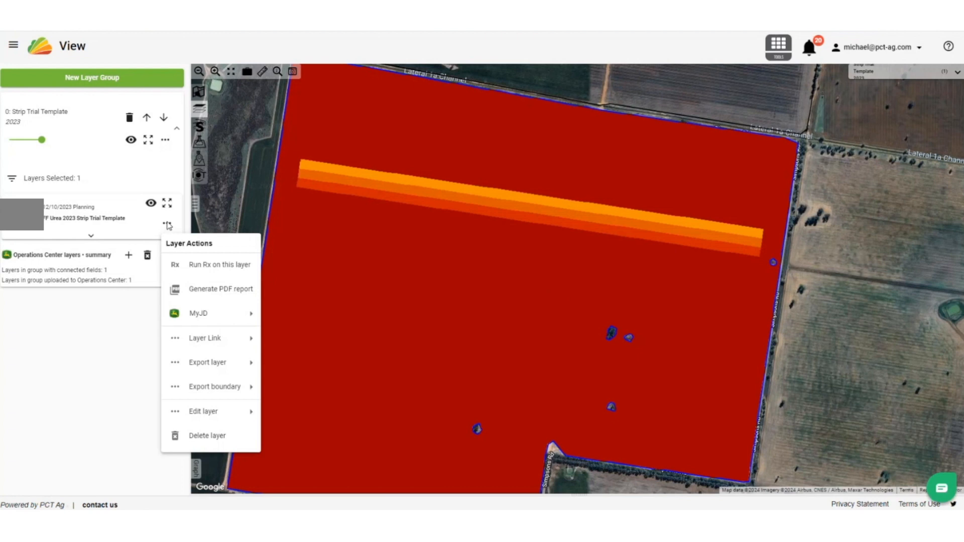
mouse_move(207, 417)
click(296, 413)
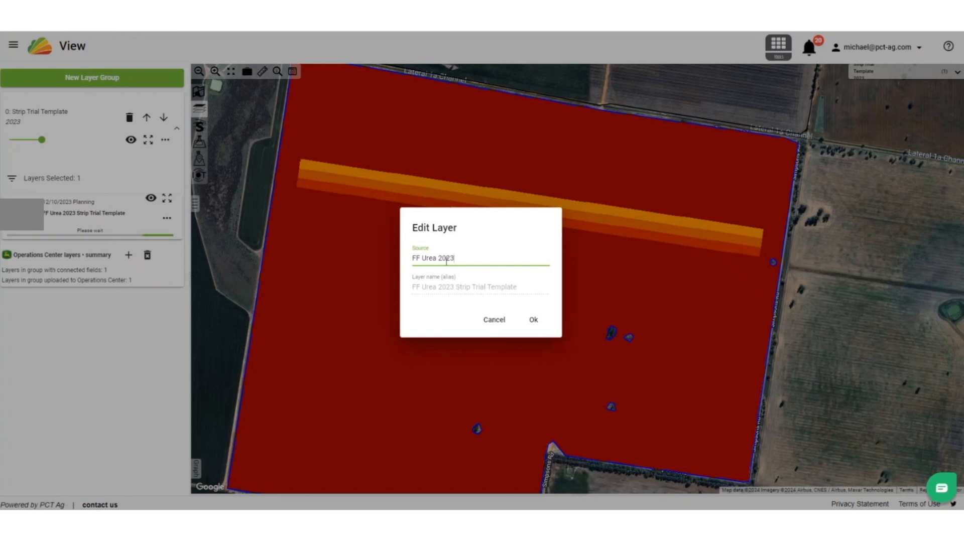
click(498, 322)
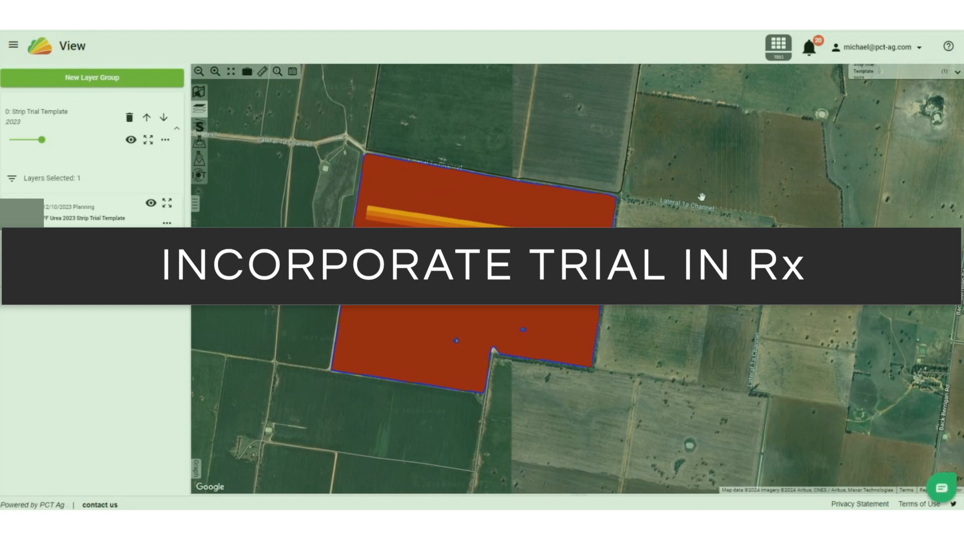
Switch to the Rx tool and choose Urea as the fertilizer product for field M1
click(778, 45)
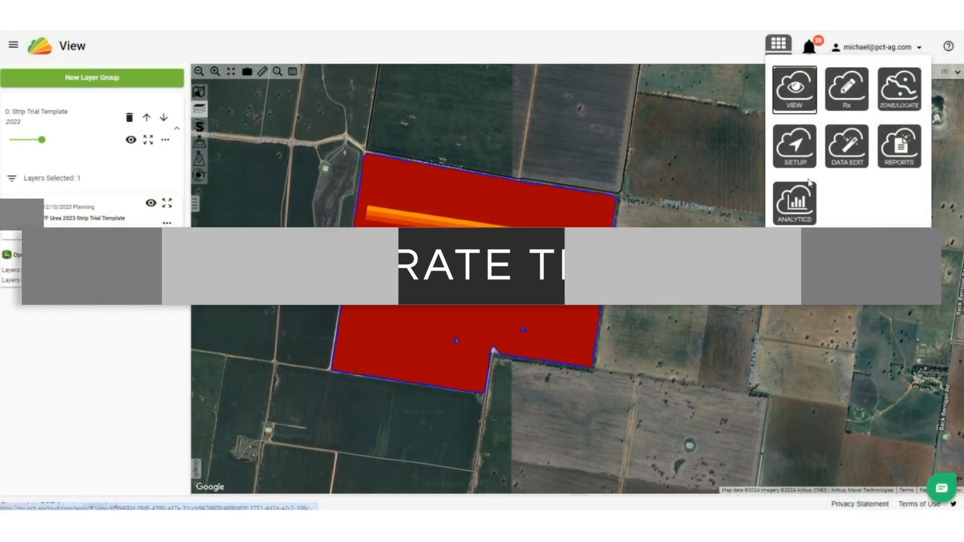
click(847, 90)
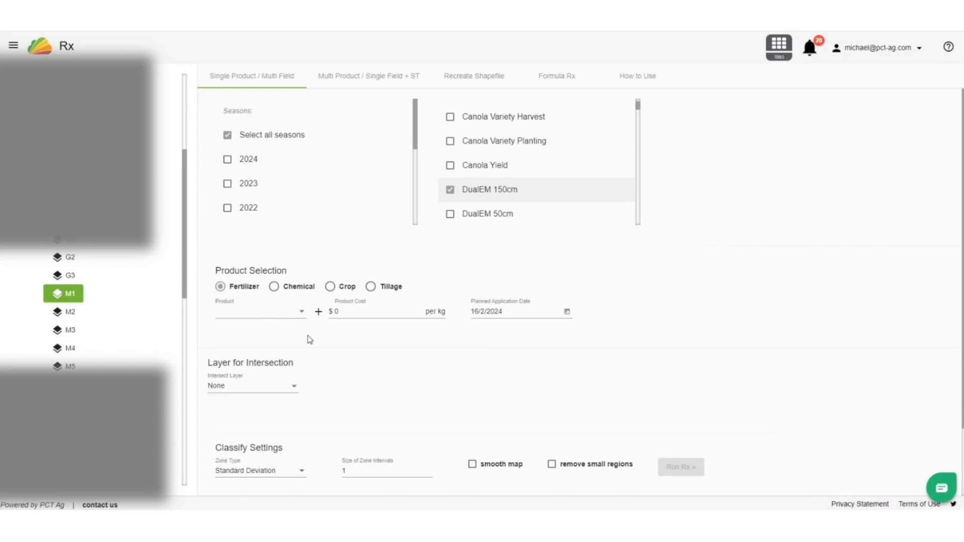
click(302, 313)
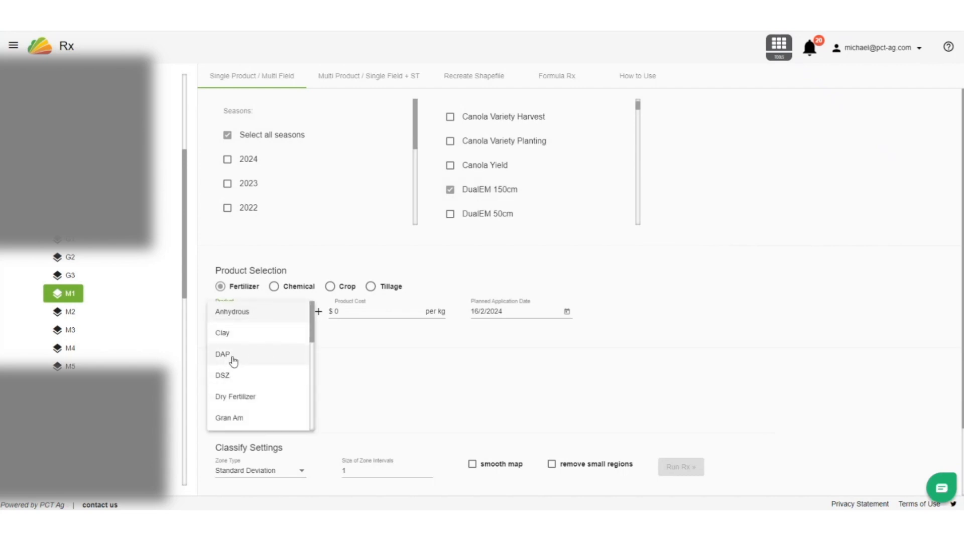
scroll(234, 360, down, 10)
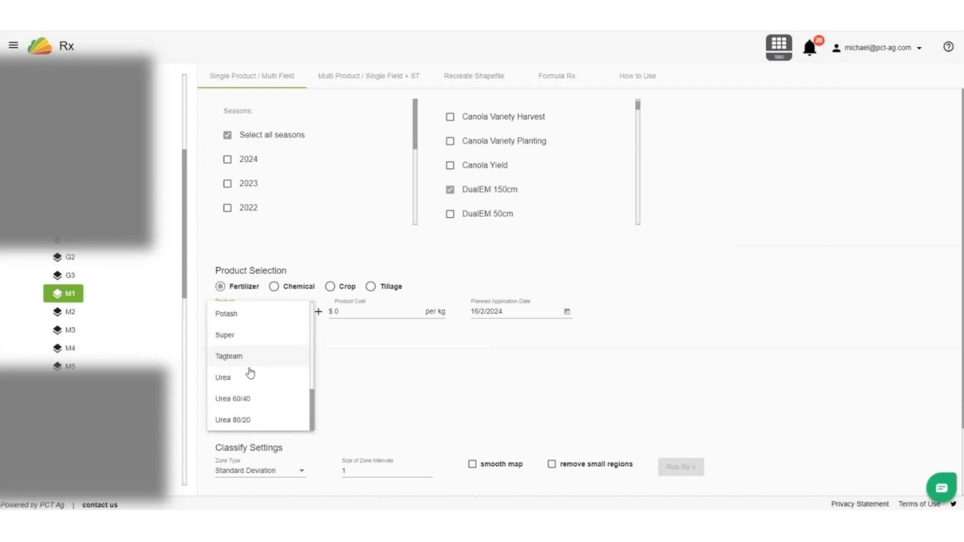
click(246, 382)
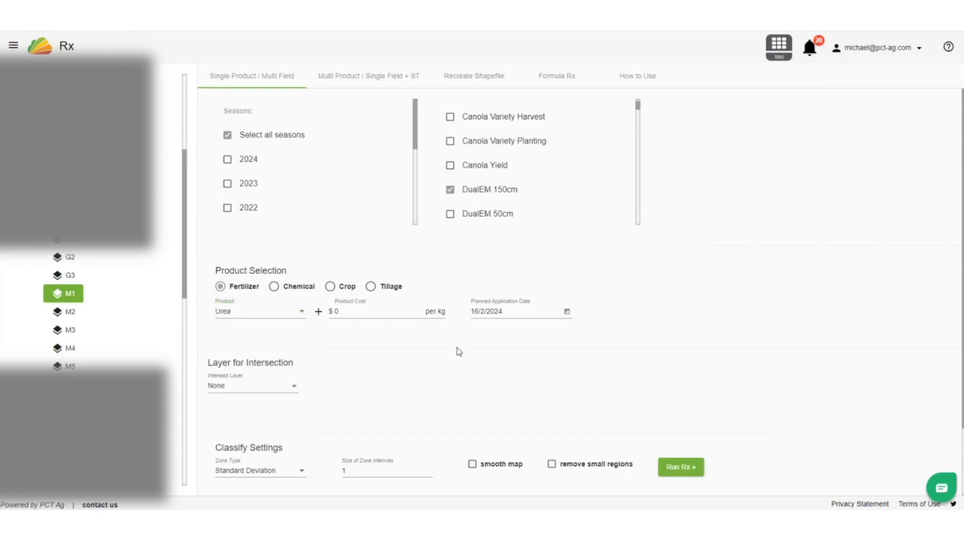
Set the prescription's zone type to Jenks Natural Breaks with 3 zone intervals
scroll(701, 300, down, 3)
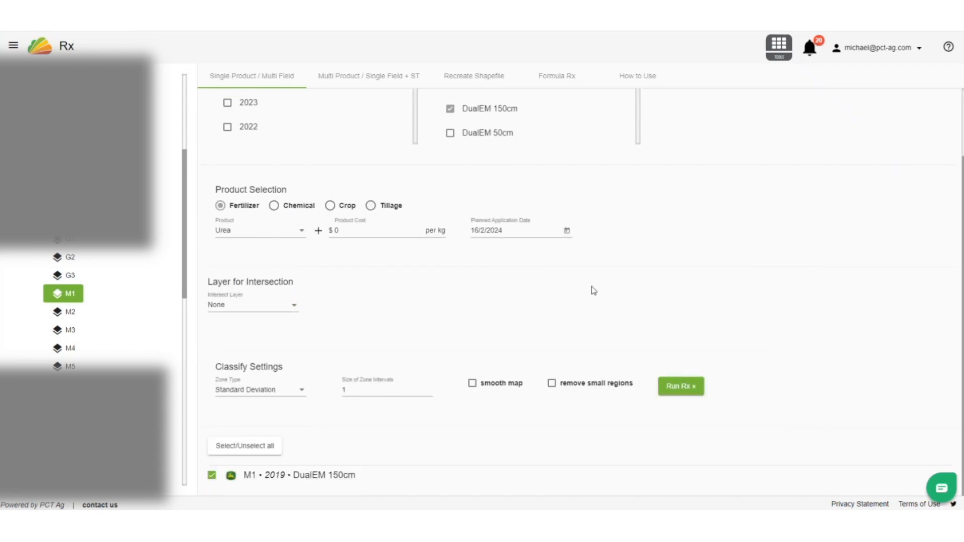
click(303, 396)
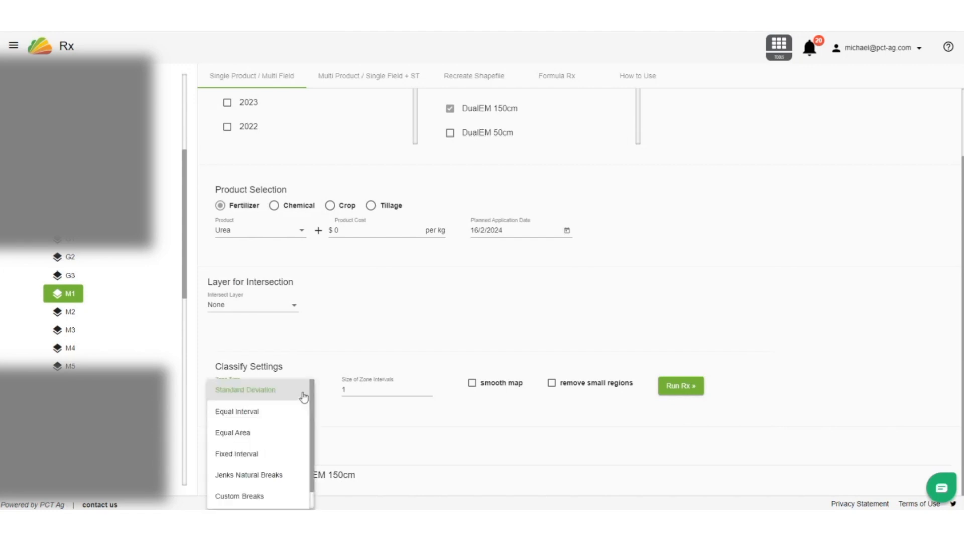
click(271, 475)
double_click(347, 393)
text(3)
click(599, 403)
Enable removal of small regions, run the Rx on M1's DualEM 150cm layer, and review the classified zones
click(552, 385)
scroll(779, 323, down, 1)
click(685, 366)
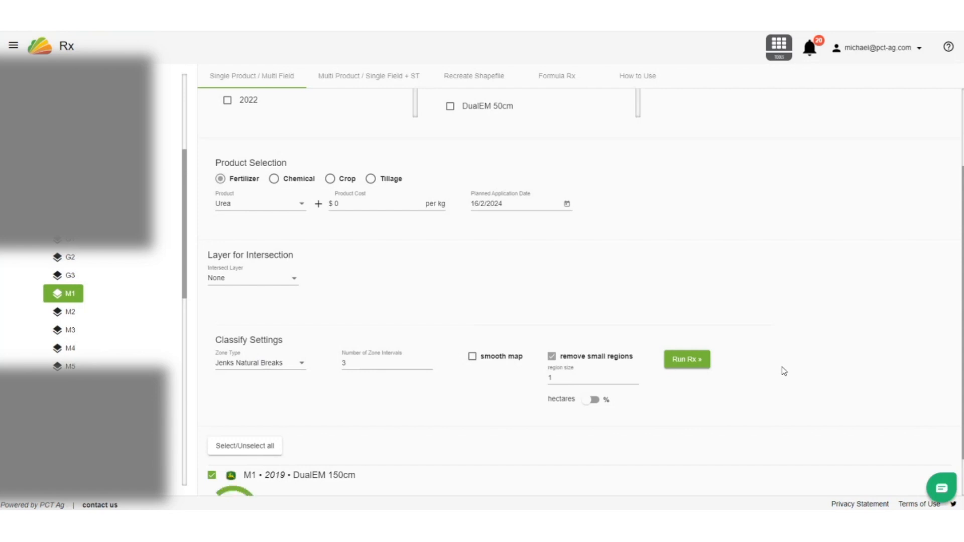
scroll(782, 369, down, 1)
scroll(653, 397, down, 3)
scroll(652, 397, down, 3)
scroll(652, 393, up, 3)
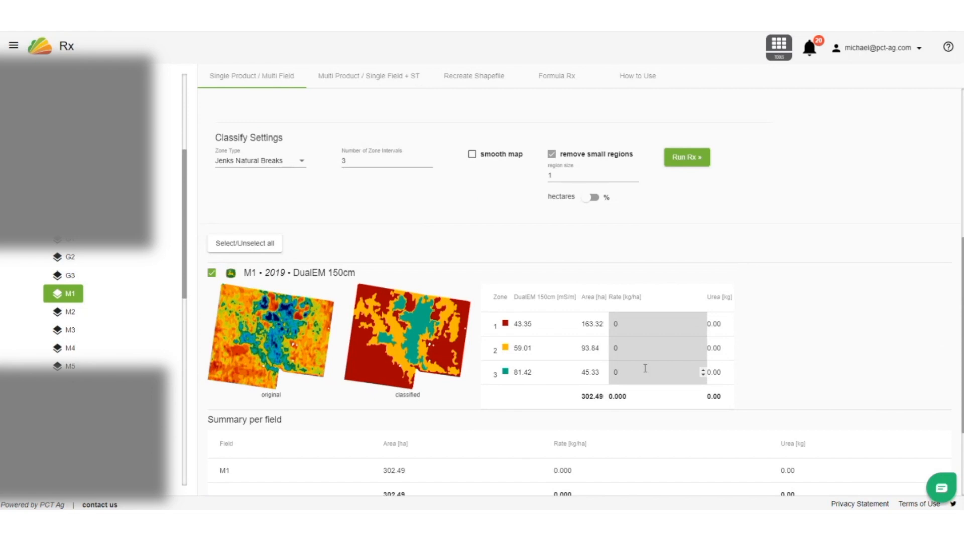
Choose Strip Trial Template - 2023 as the layer for intersection in M1's urea prescription
scroll(665, 389, up, 2)
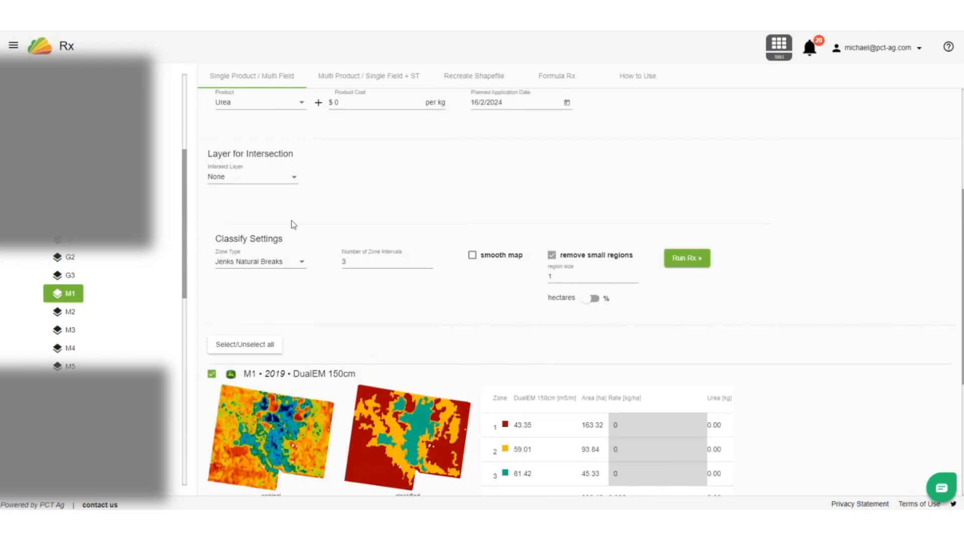
click(296, 182)
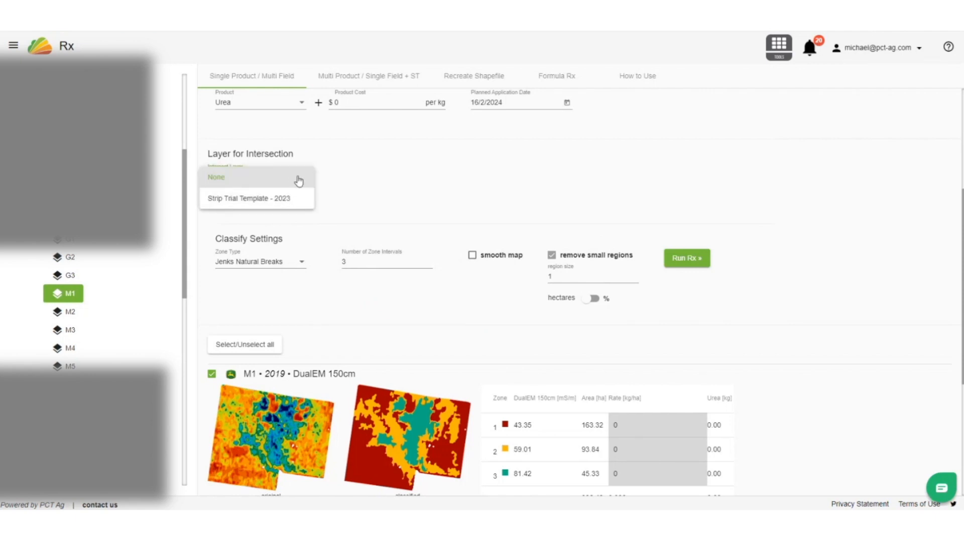
click(231, 190)
click(291, 185)
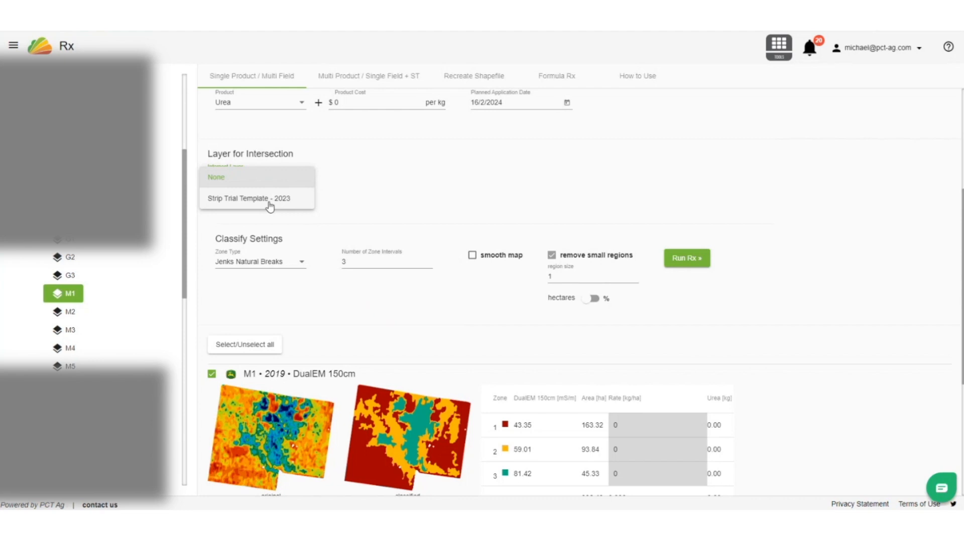
click(271, 200)
Re-run the Rx with the intersect layer applied and bring up the combined strip and DualEM zones
scroll(728, 382, down, 2)
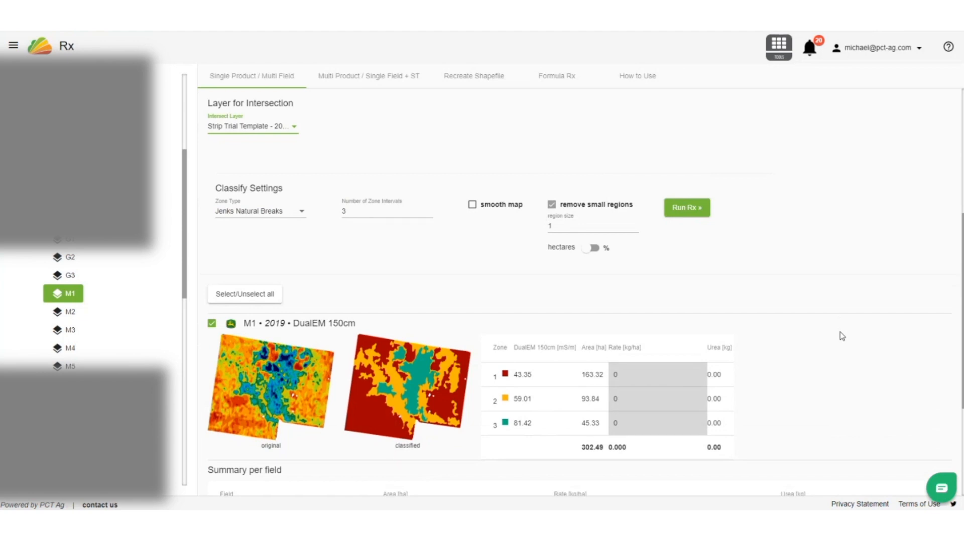
scroll(849, 360, down, 3)
scroll(848, 352, up, 5)
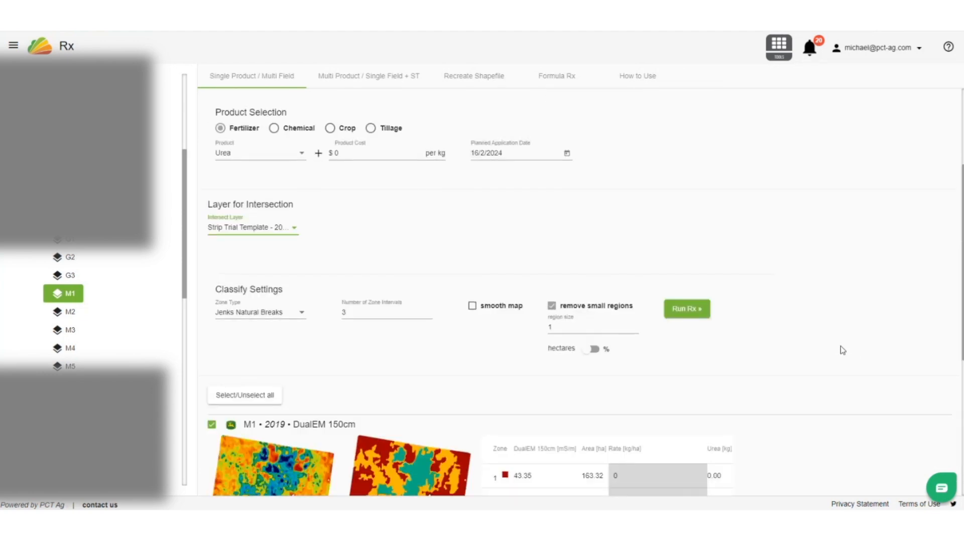
click(685, 315)
click(696, 312)
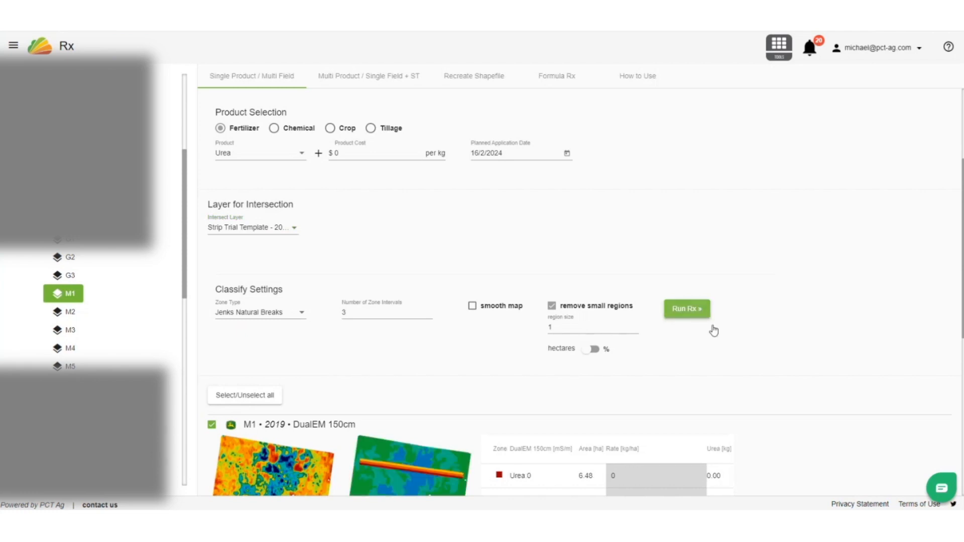
scroll(744, 334, down, 3)
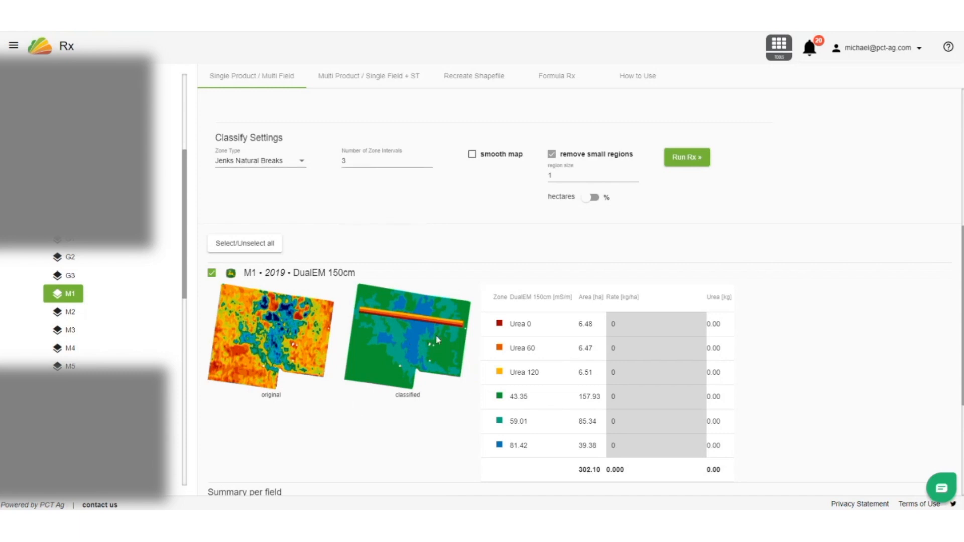
Set the application rates to 60 kg/ha for the Urea 60 strip and 120 kg/ha for the Urea 120 strip
click(623, 397)
click(615, 325)
click(614, 347)
text(60)
text(120)
Set the urea rate to 80 kg/ha for each of the three DualEM zones outside the trial strips
click(613, 397)
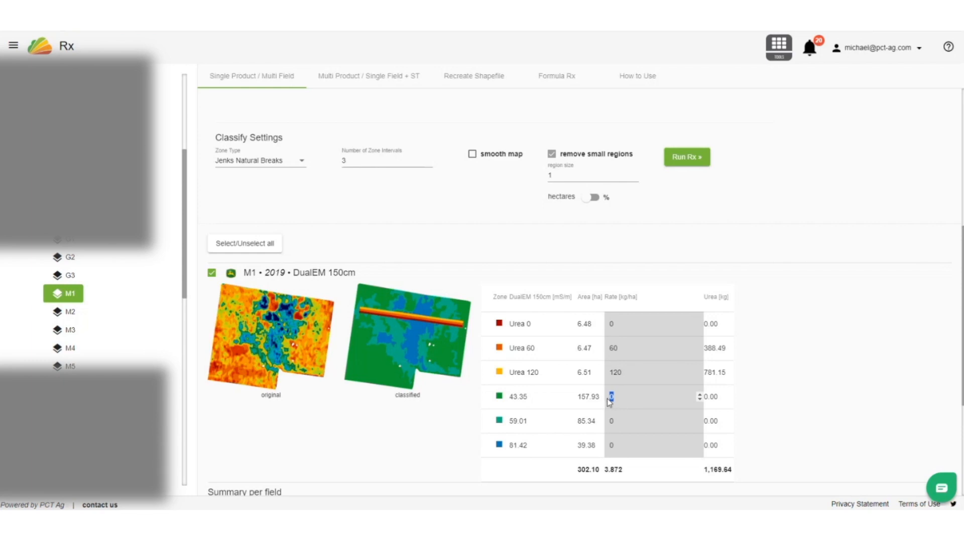
text(80)
click(608, 422)
text(80)
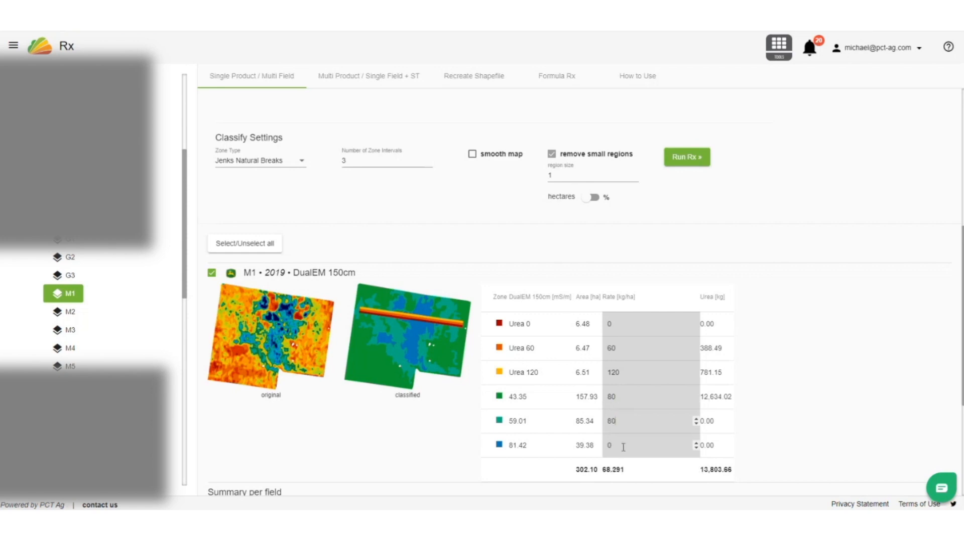
key(Tab)
text(80)
click(818, 428)
scroll(391, 361, up, 6)
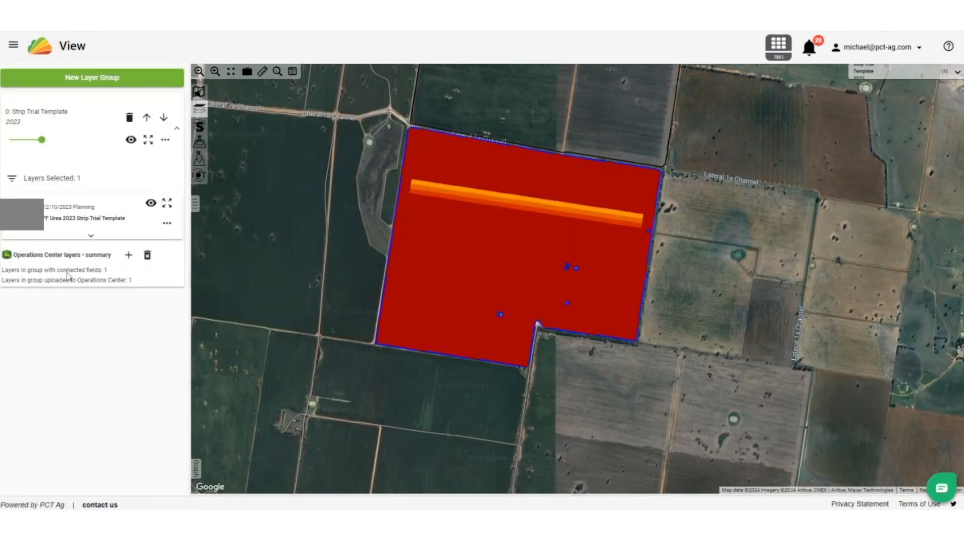
In the View tool, delete the Strip Trial Template layer group and add new test strips to M1
click(129, 119)
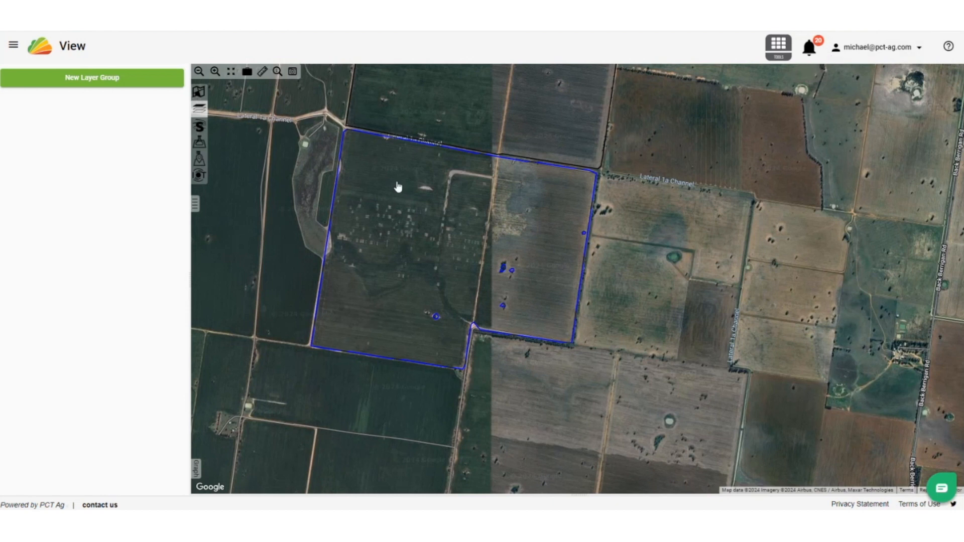
click(248, 72)
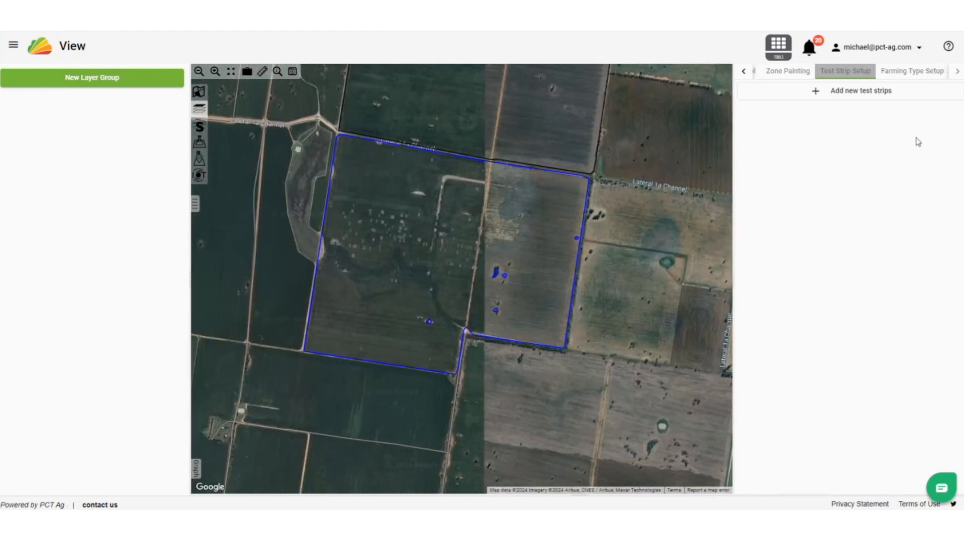
click(829, 94)
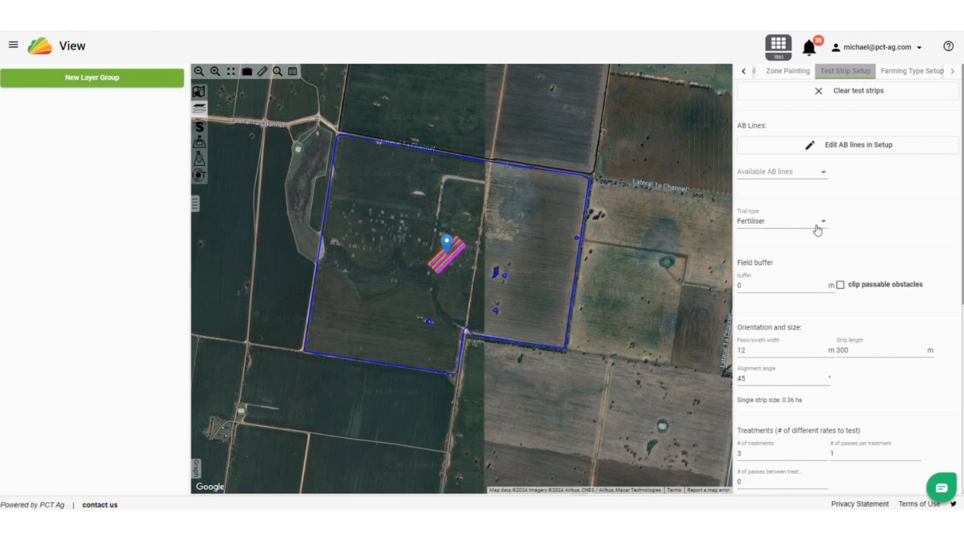
Set the test strips' field buffer to 36 m and move the strip block slightly north within M1
double_click(739, 286)
click(882, 211)
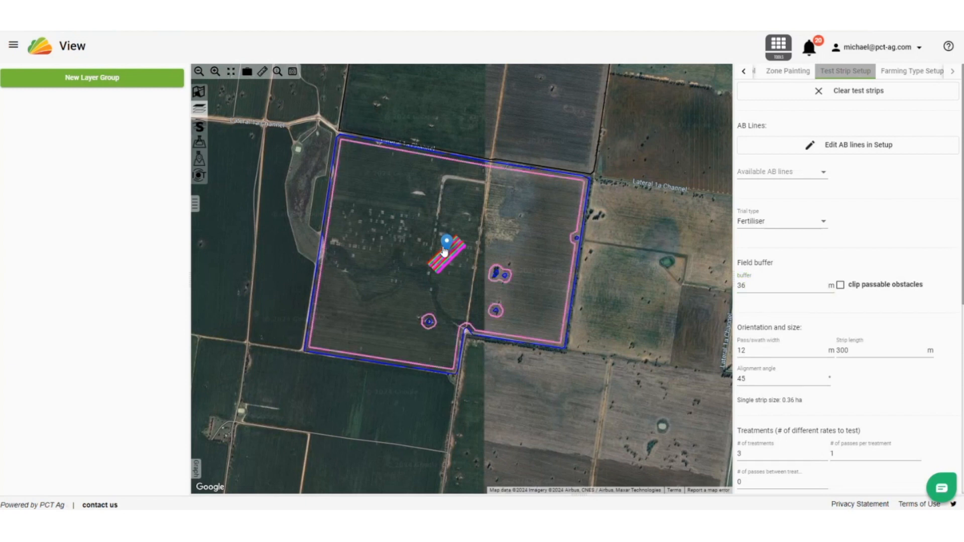
drag(446, 243, 453, 207)
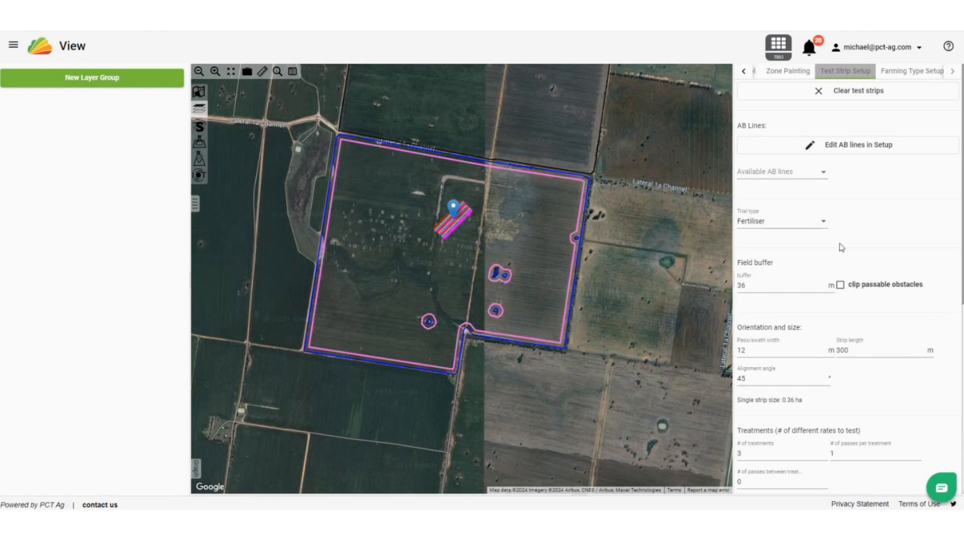
Reset the test strips' field buffer to 0 m
click(758, 287)
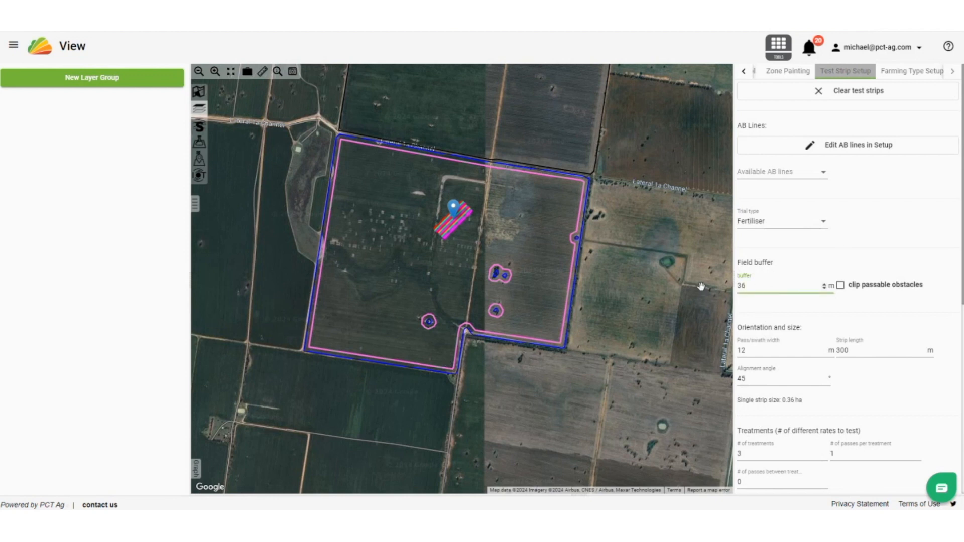
double_click(738, 287)
text(0)
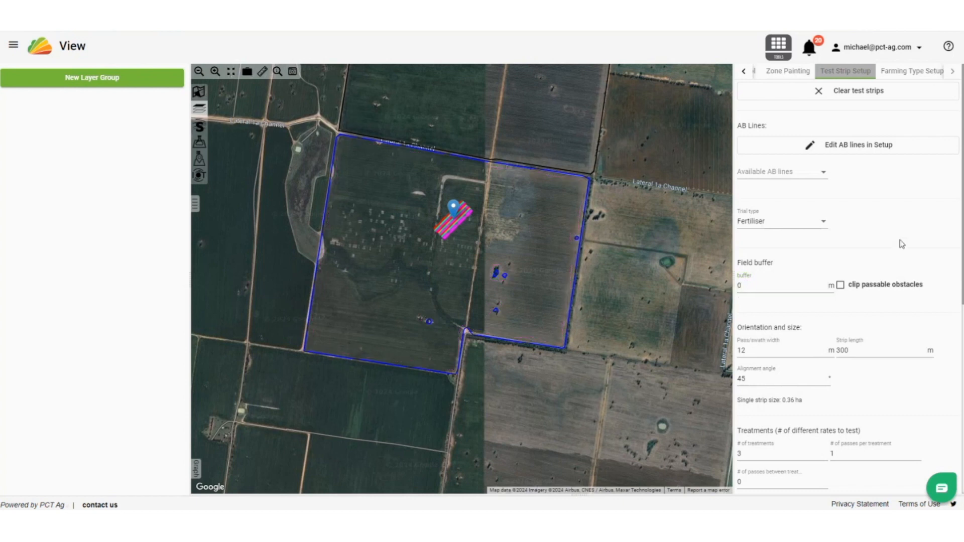
Add a farming type setup with a 36 m field buffer and check the intersect layer options in the Rx tool
click(917, 75)
click(818, 94)
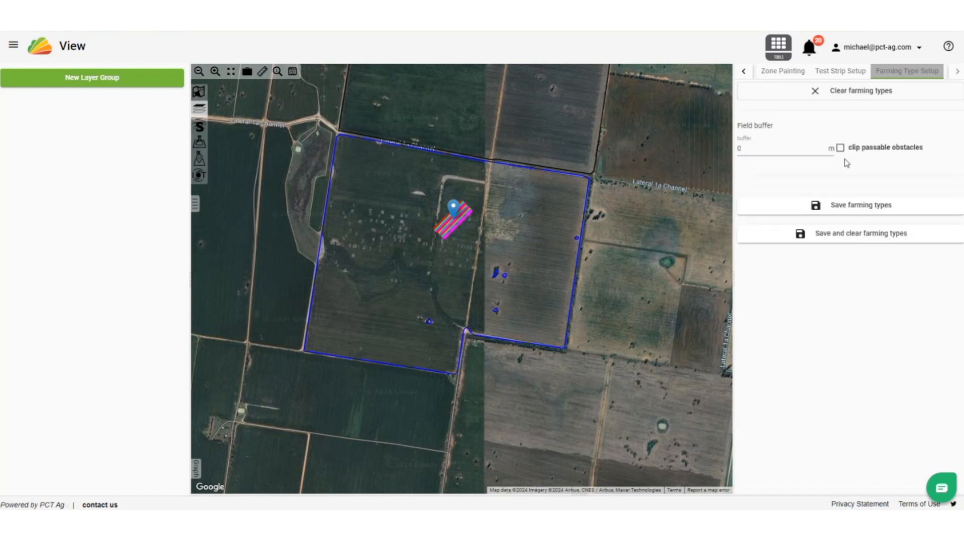
click(773, 153)
double_click(739, 149)
text(36)
click(846, 189)
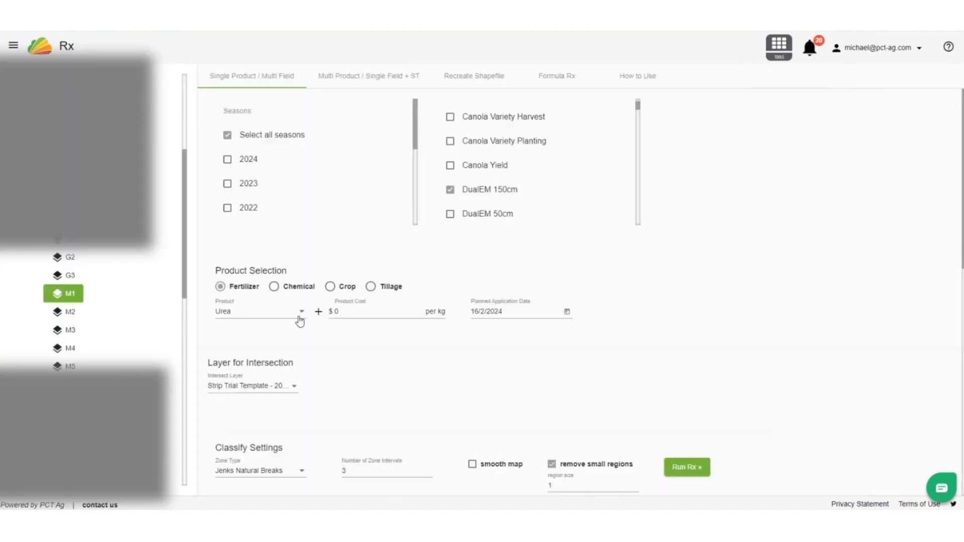
click(290, 391)
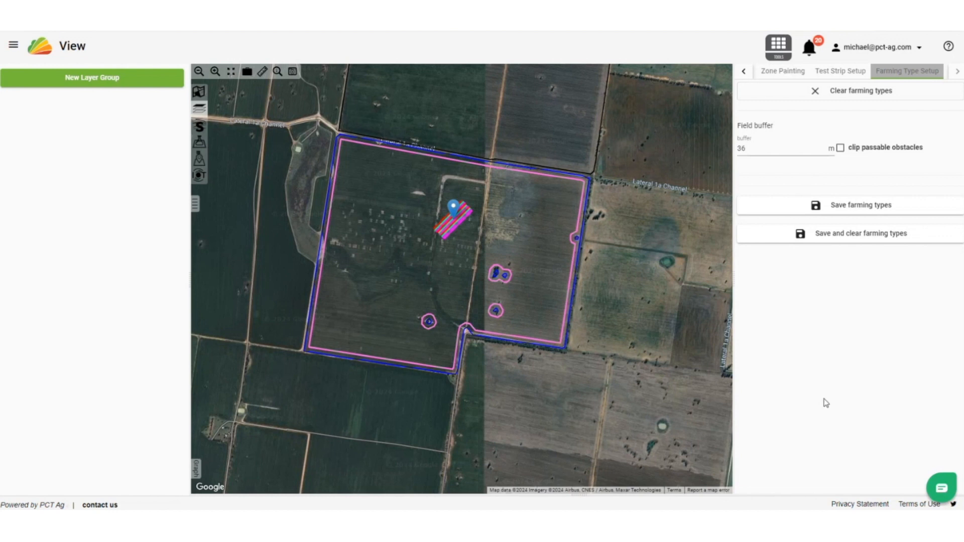
Clear the farming types in the View tool and select field M1 again from the field list
click(822, 98)
click(247, 72)
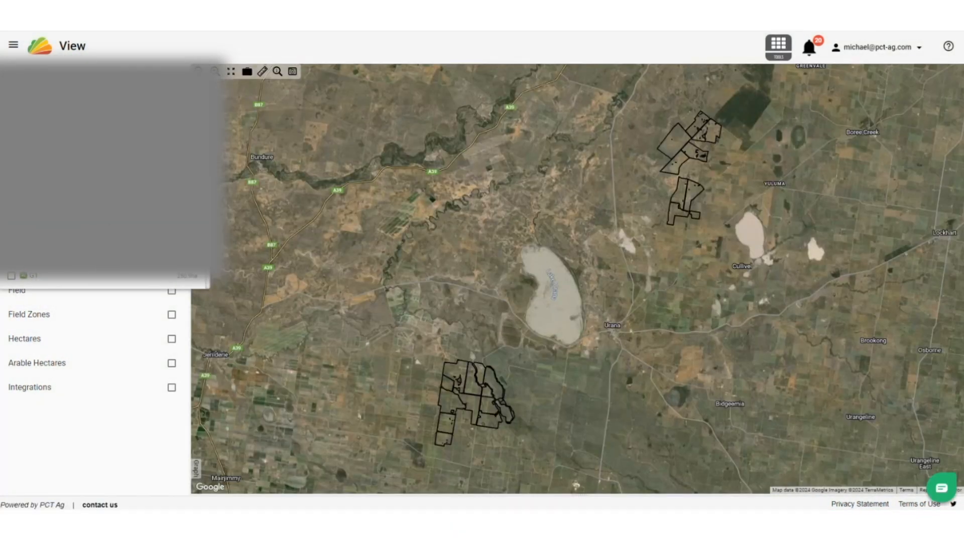
scroll(104, 281, down, 2)
scroll(105, 276, down, 2)
click(11, 276)
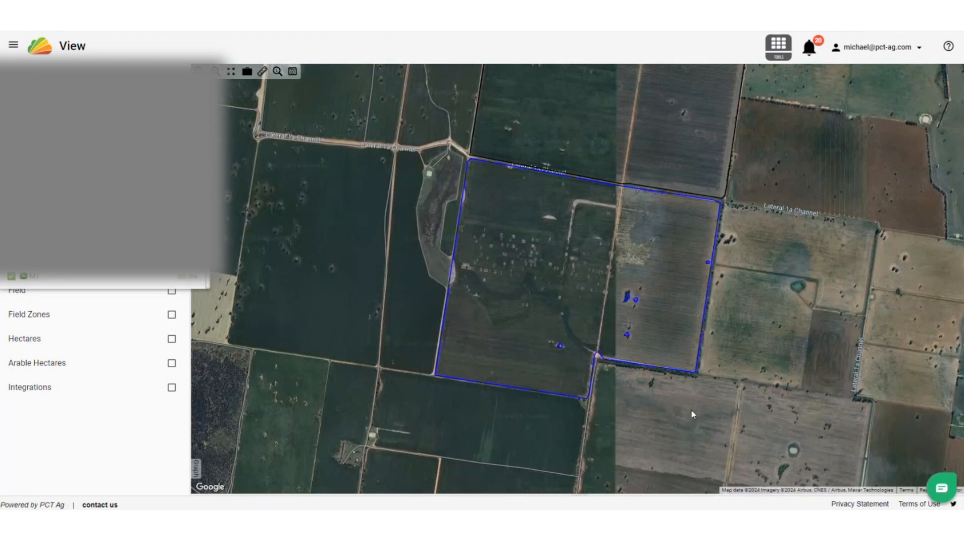
Switch to the Data Editor and list the harvest data for the Last season
drag(794, 339, 786, 339)
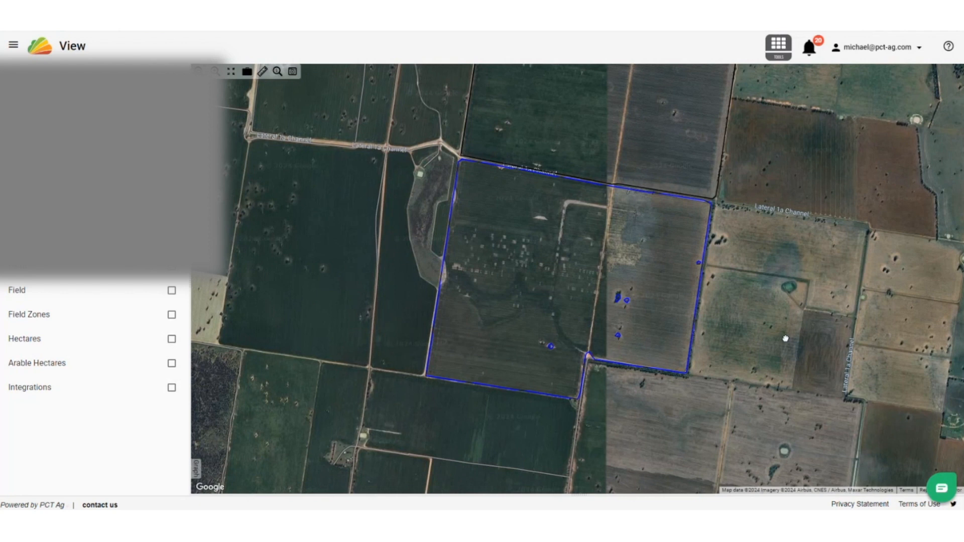
drag(785, 338, 777, 330)
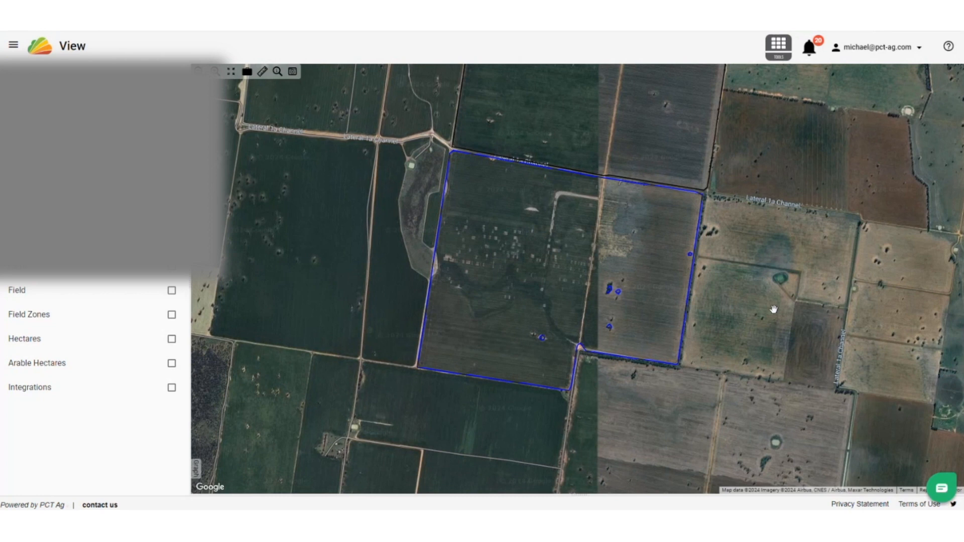
click(668, 234)
click(706, 314)
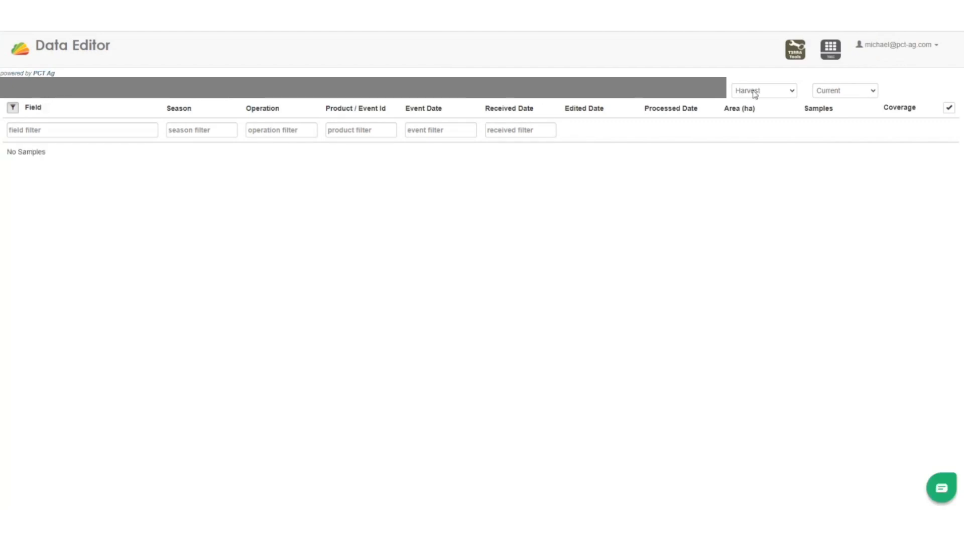
click(829, 91)
click(838, 112)
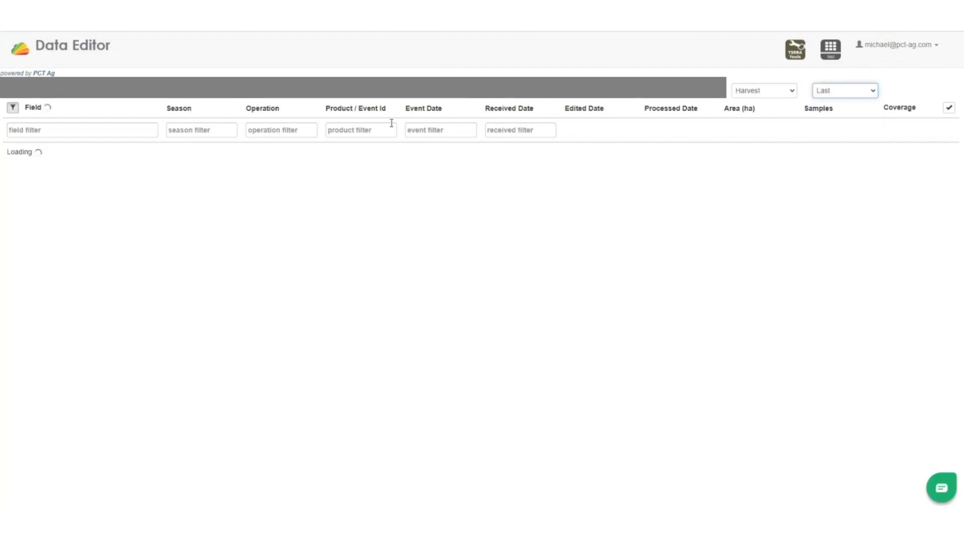
Filter the harvest records by field M1 and expand its 2023 Wheat White entry
click(44, 132)
text(M1)
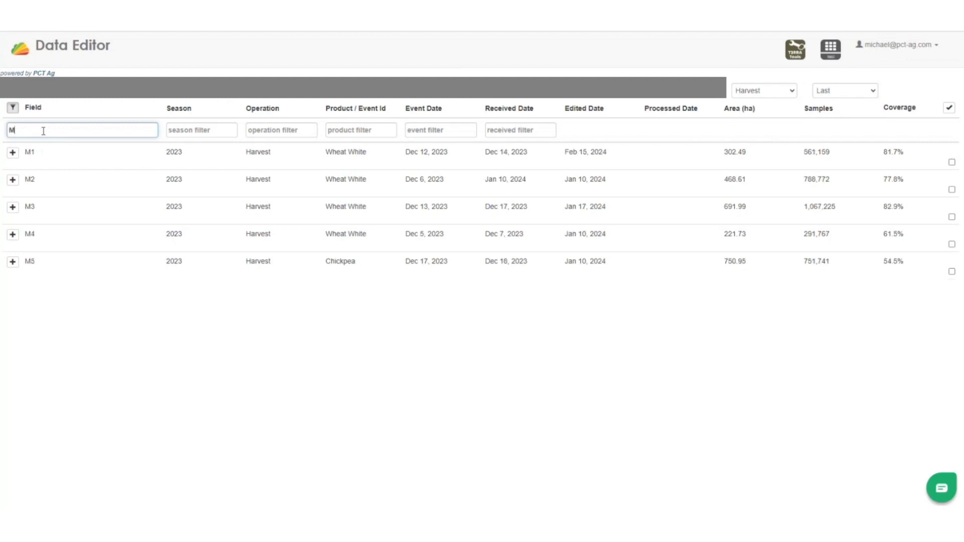
click(19, 176)
click(12, 152)
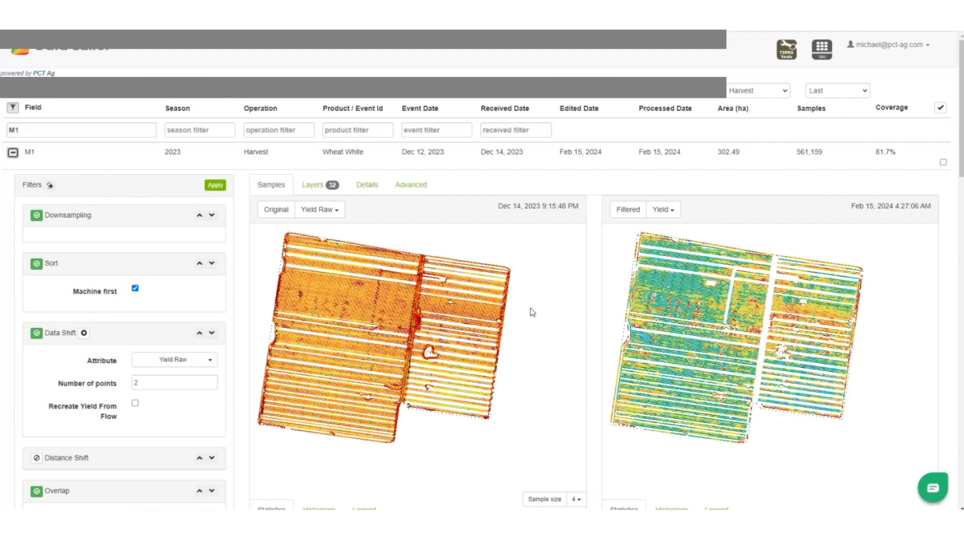
Examine M1's original and filtered yield maps and the filter settings down to Create Yield Trial
scroll(532, 313, down, 1)
scroll(533, 312, down, 10)
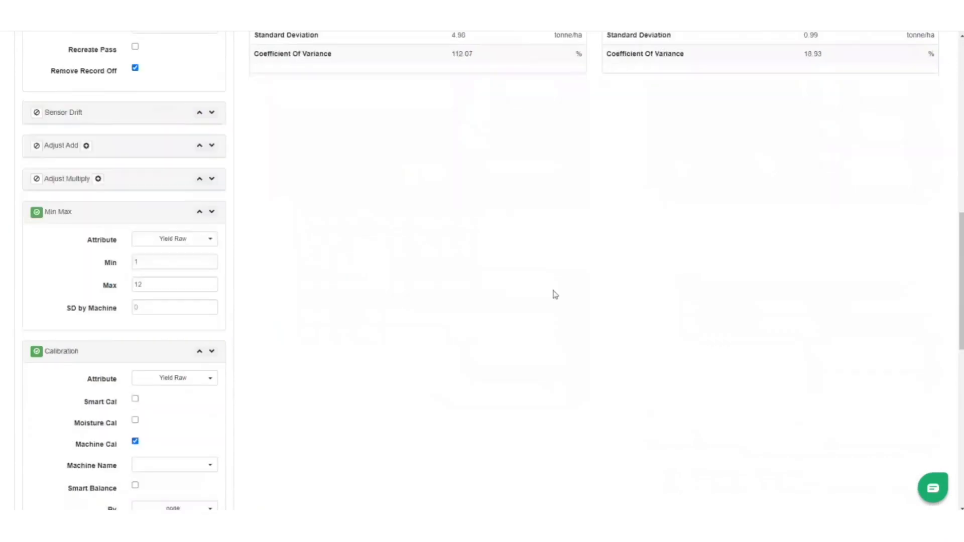
scroll(545, 283, up, 6)
scroll(545, 284, up, 4)
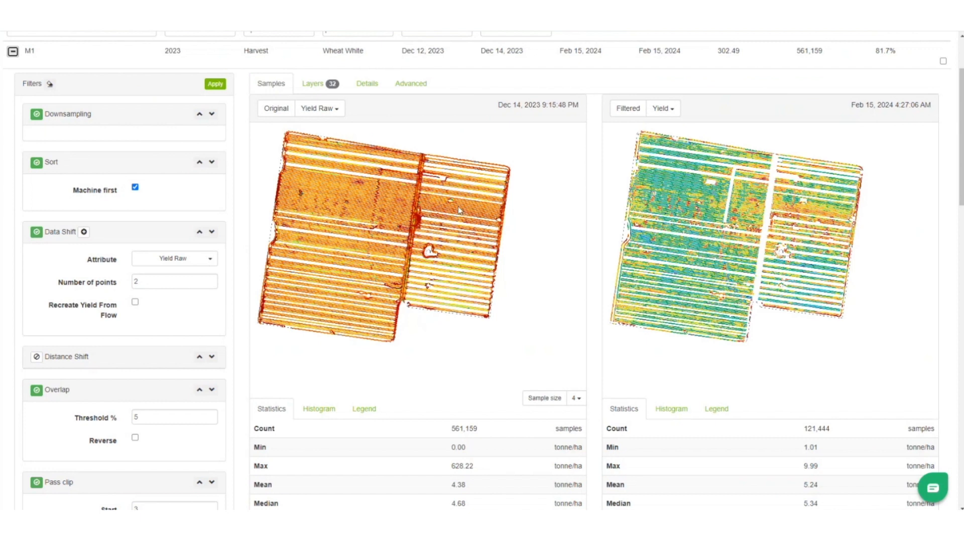
scroll(464, 221, down, 1)
scroll(189, 317, down, 20)
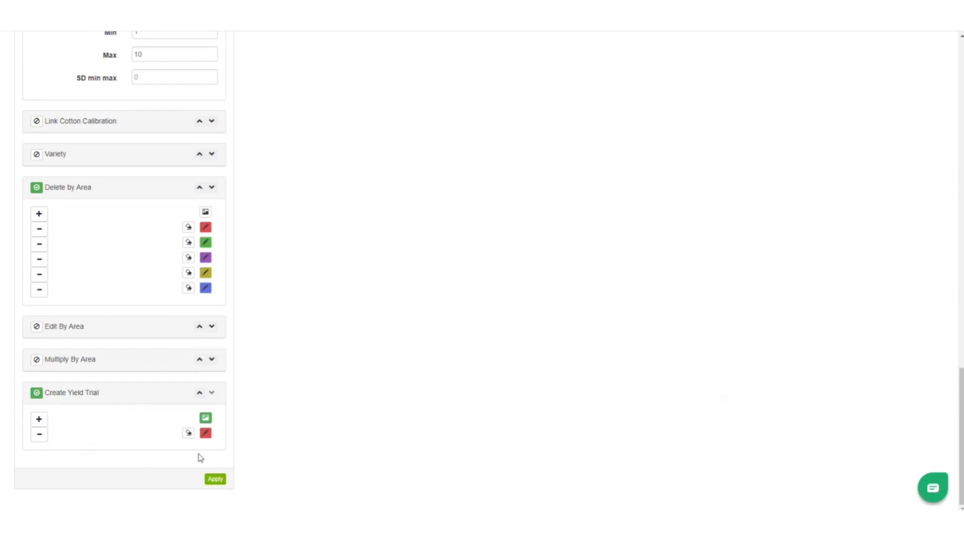
scroll(582, 336, up, 15)
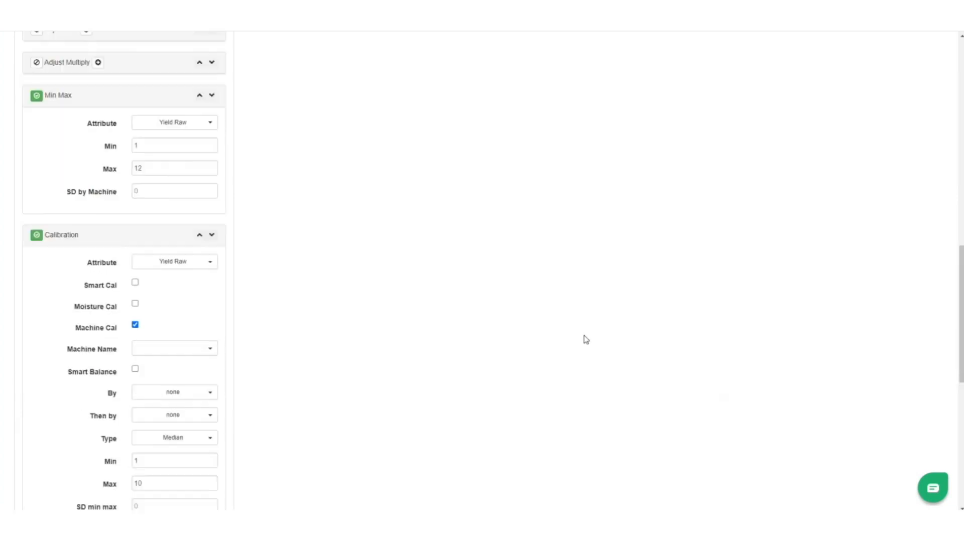
scroll(585, 342, up, 3)
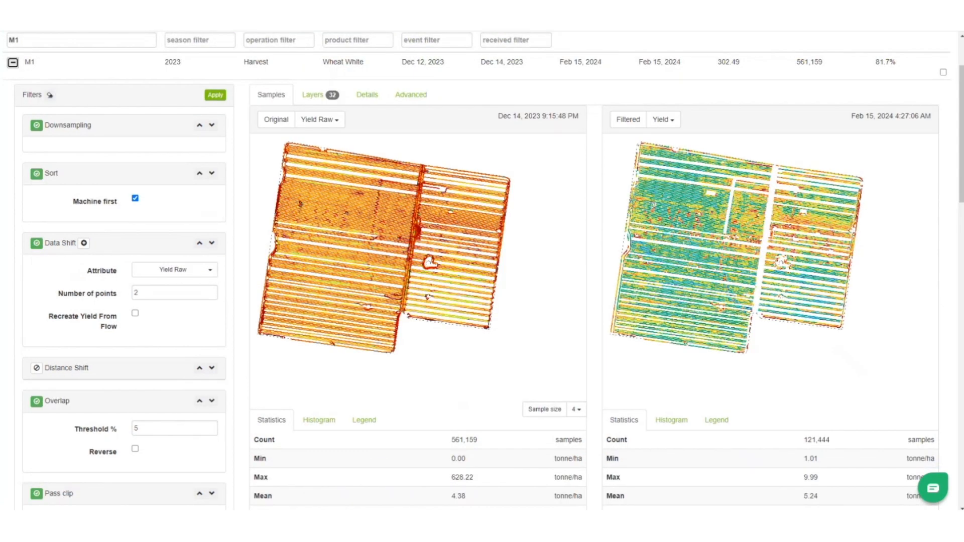
Apply the filter set, including Create Yield Trial, to M1's wheat harvest data
scroll(298, 437, down, 15)
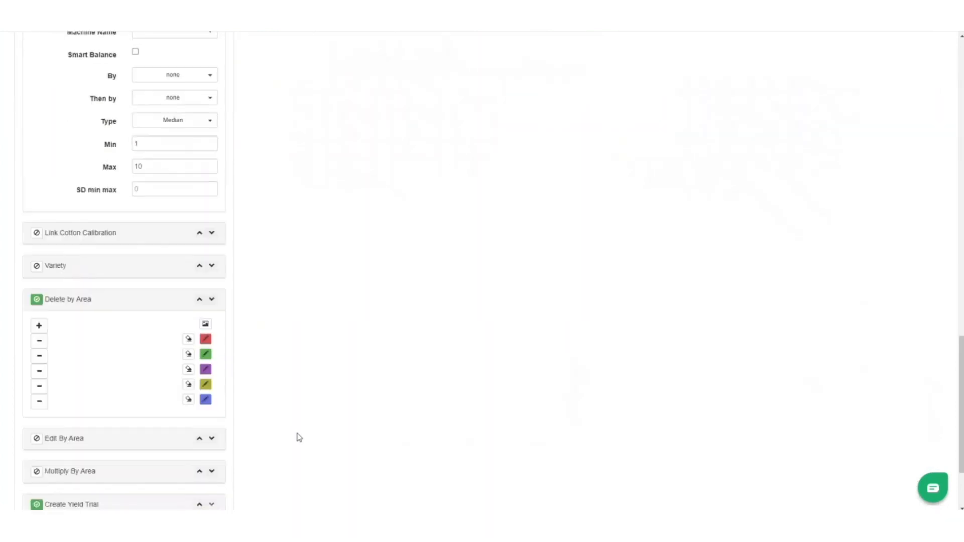
click(219, 481)
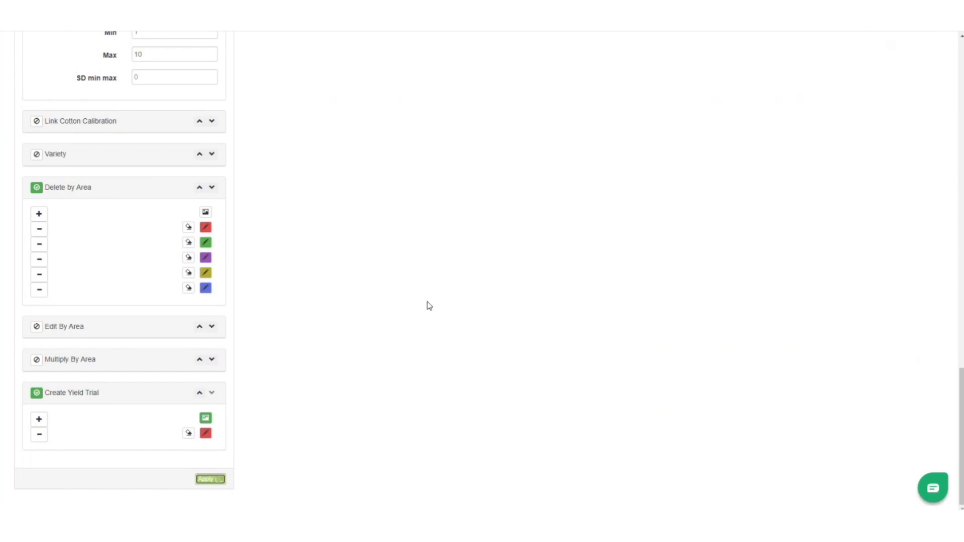
Examine M1's original and filtered yield maps, then its Yield and Yield Trial surface layers
scroll(429, 306, up, 15)
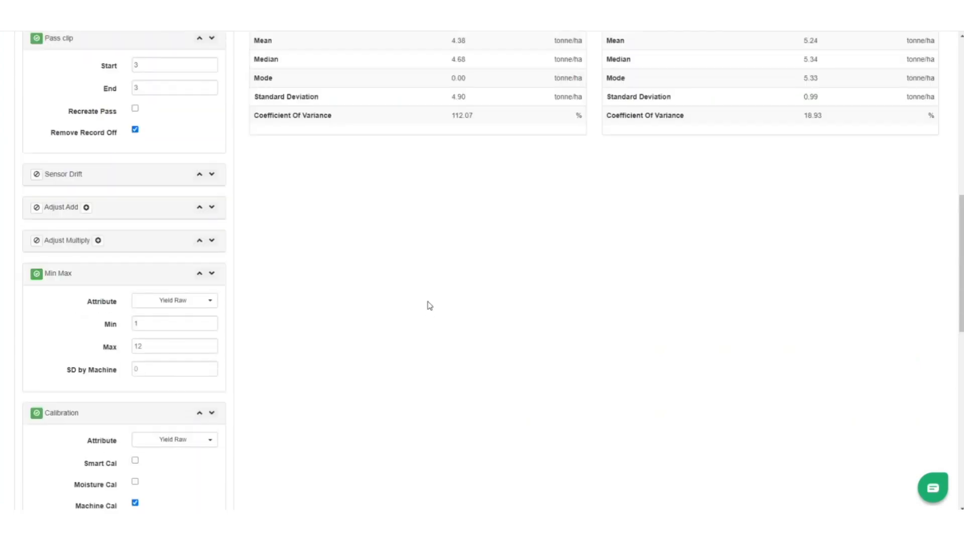
scroll(429, 306, up, 4)
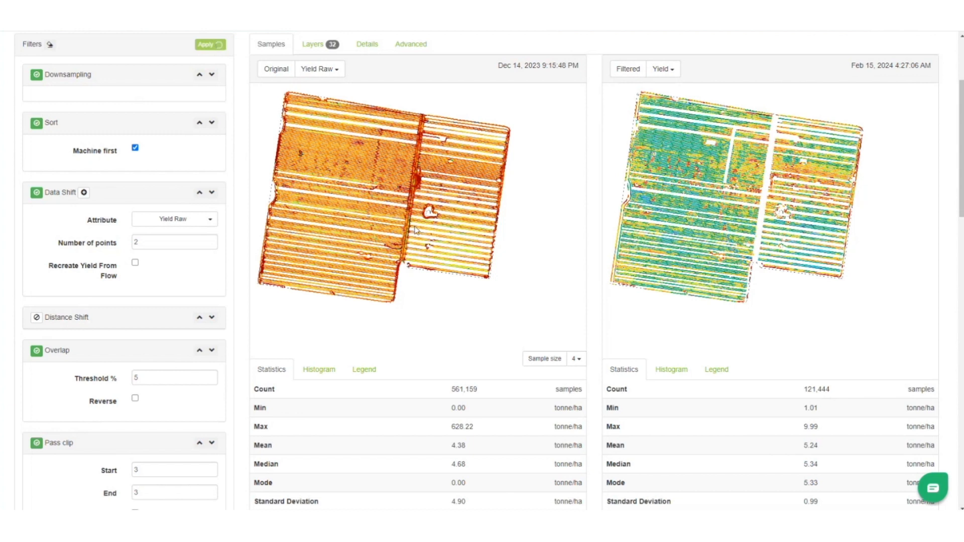
scroll(415, 230, up, 2)
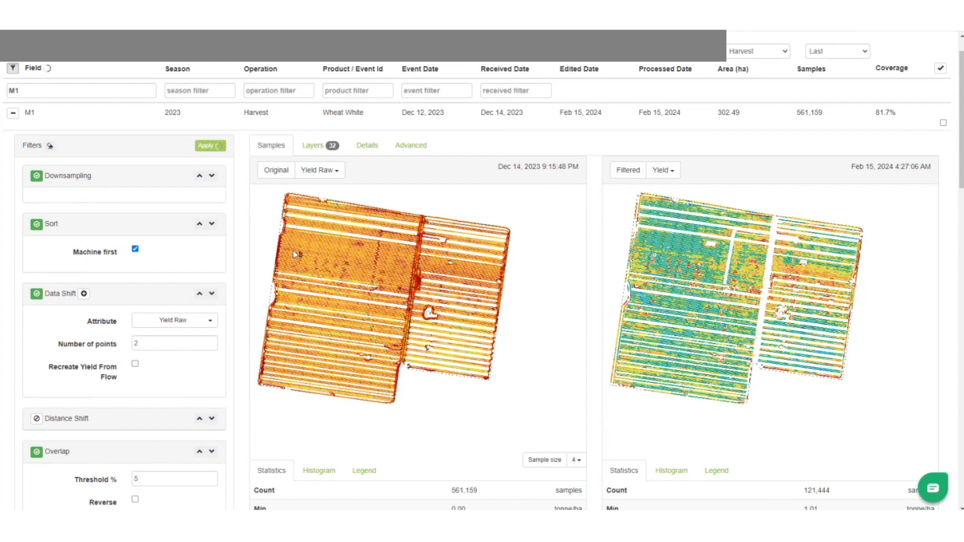
click(316, 146)
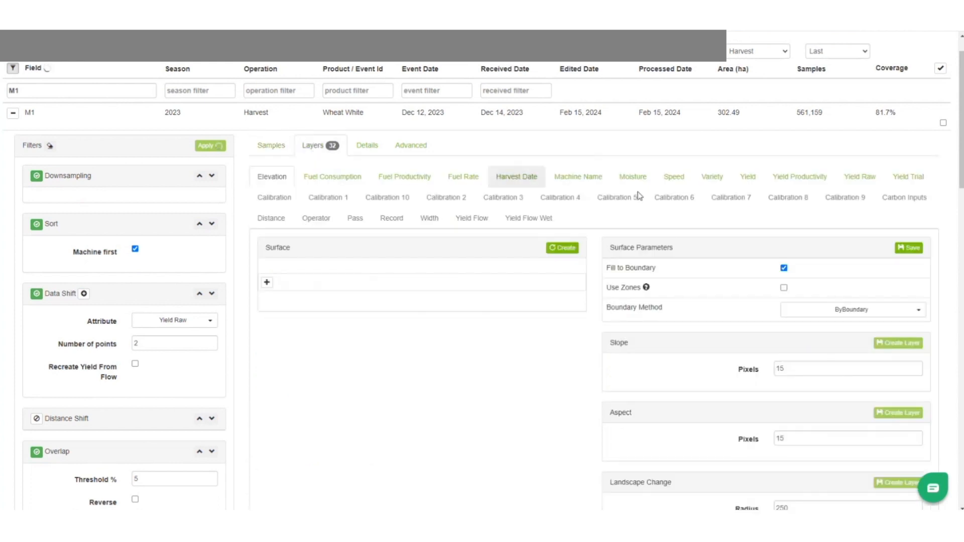
click(908, 177)
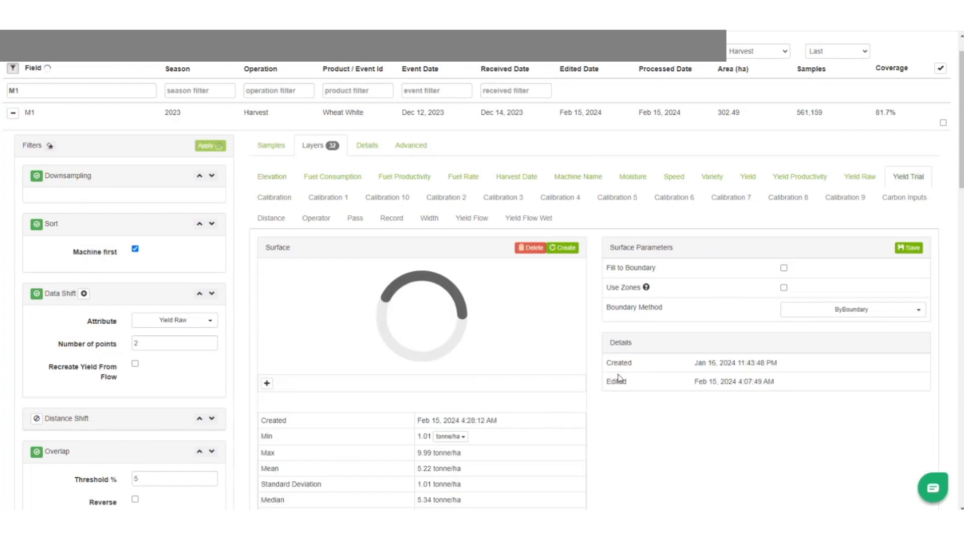
scroll(715, 350, down, 3)
scroll(730, 278, up, 1)
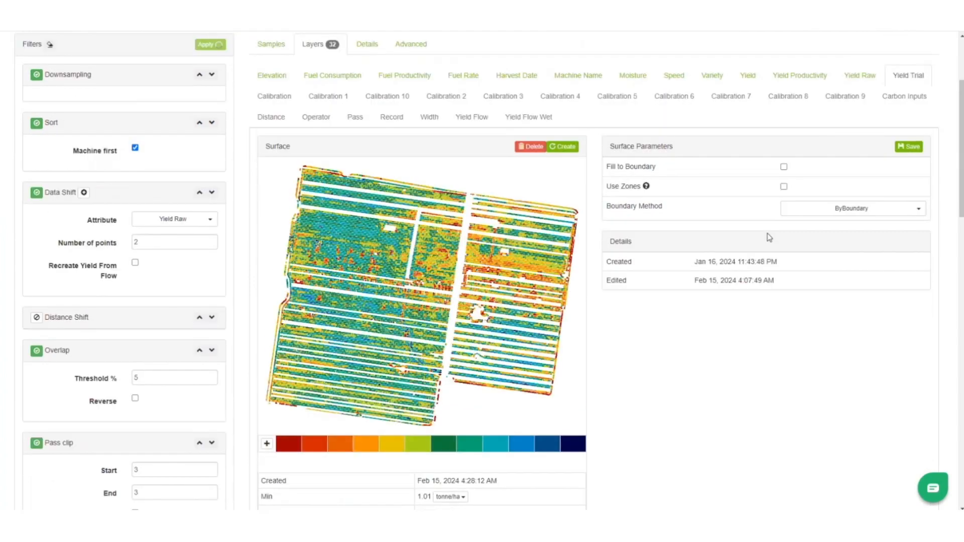
scroll(837, 128, up, 1)
click(748, 126)
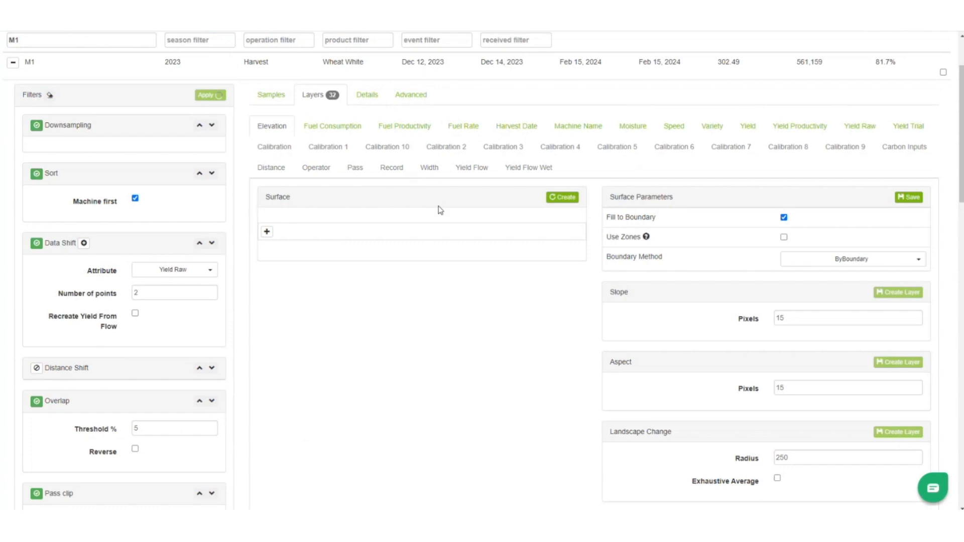
click(906, 124)
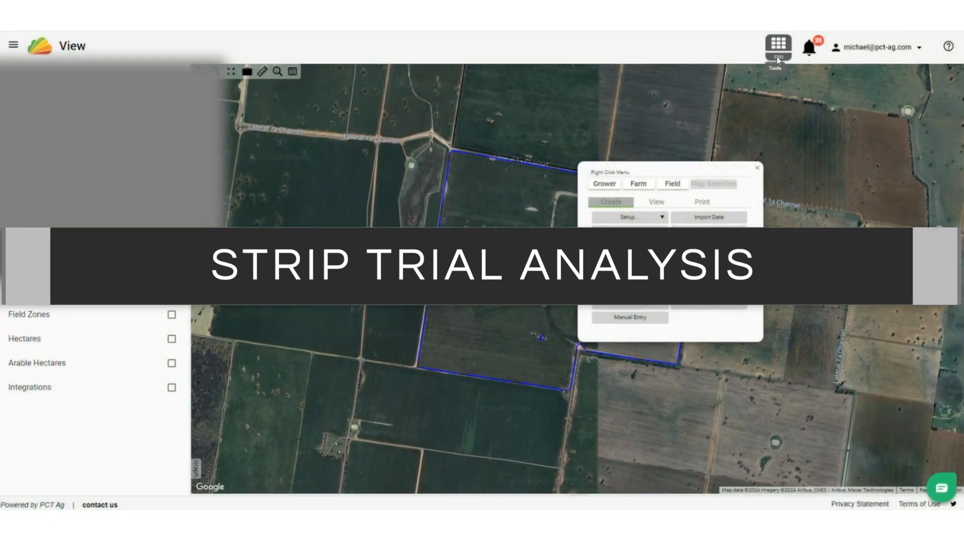
Switch to Analytics and open the Strip Trial analysis for the field
click(776, 56)
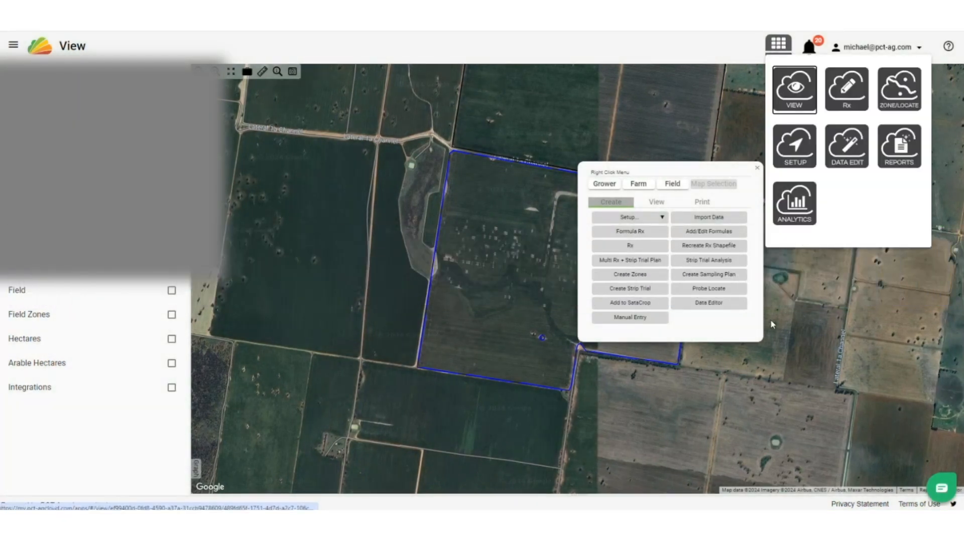
click(793, 234)
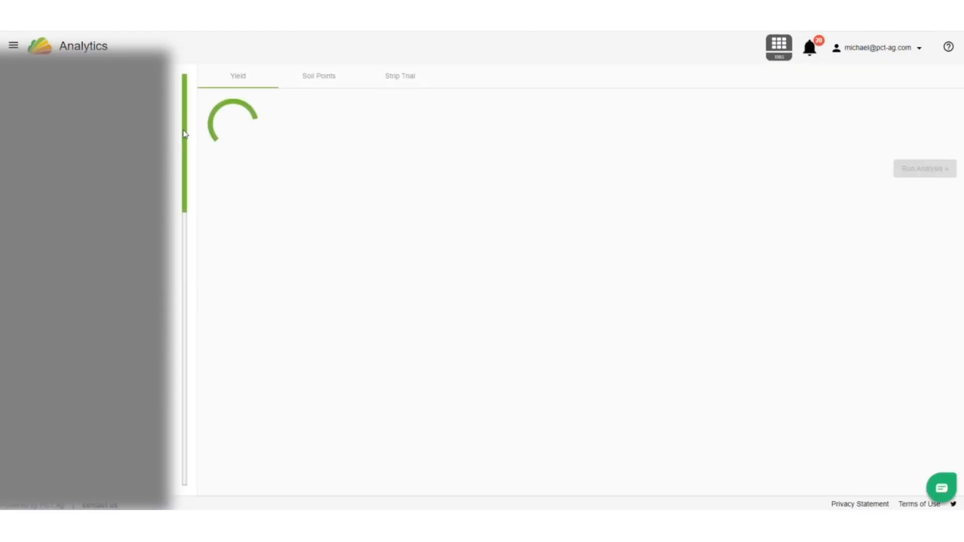
click(398, 79)
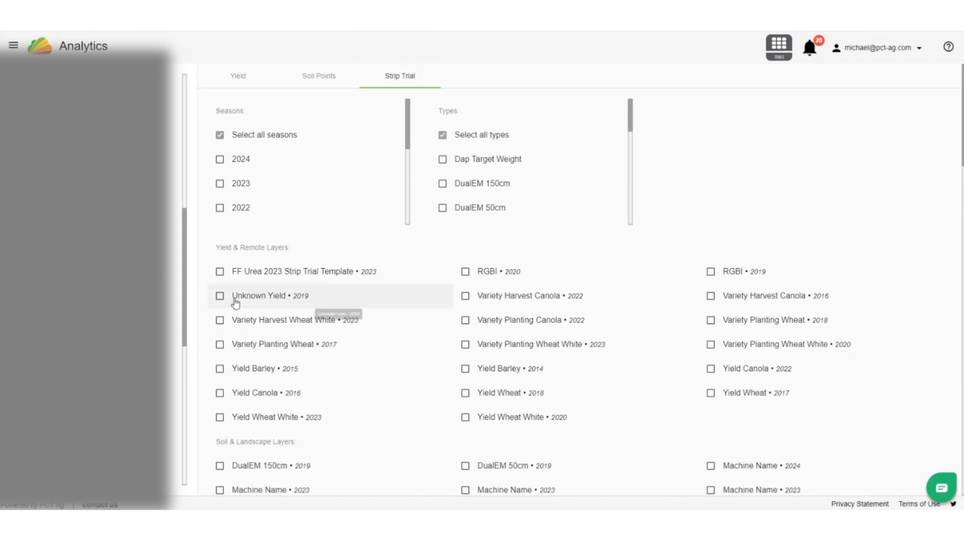
Run the strip trial analysis with the FF Urea 2023 Strip Trial Template (2023) and DualEM 150cm (2019) layers
click(220, 274)
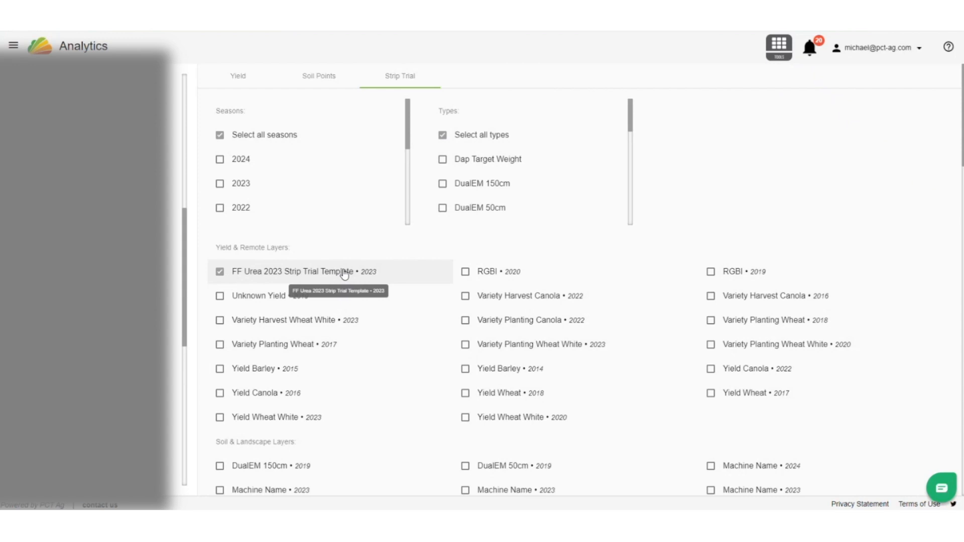
scroll(664, 452, down, 2)
scroll(402, 286, up, 2)
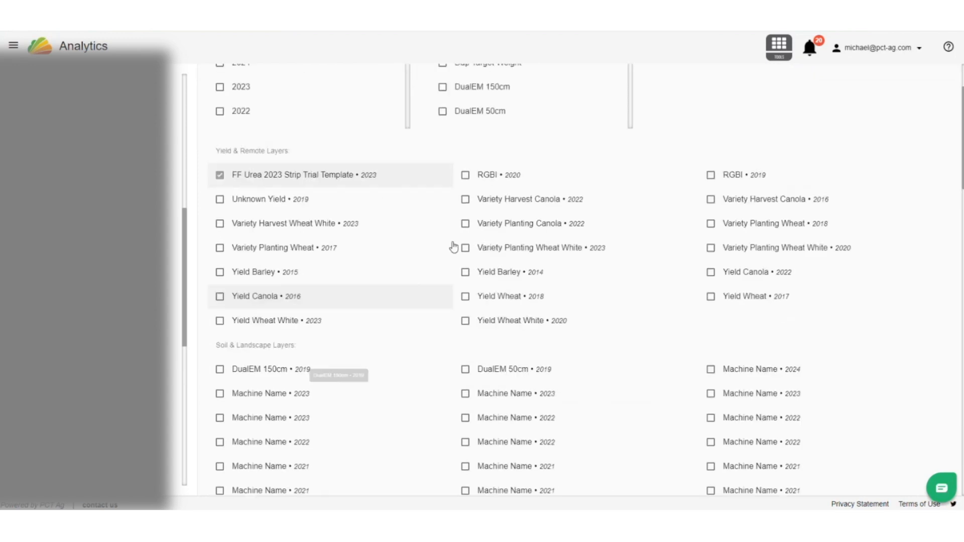
scroll(368, 388, down, 2)
click(220, 315)
scroll(795, 317, down, 4)
scroll(794, 318, down, 20)
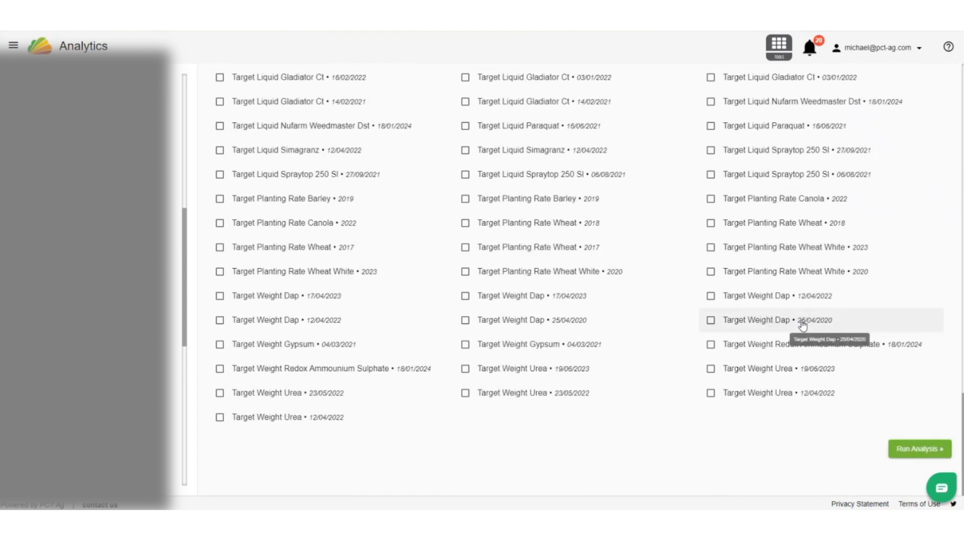
click(920, 450)
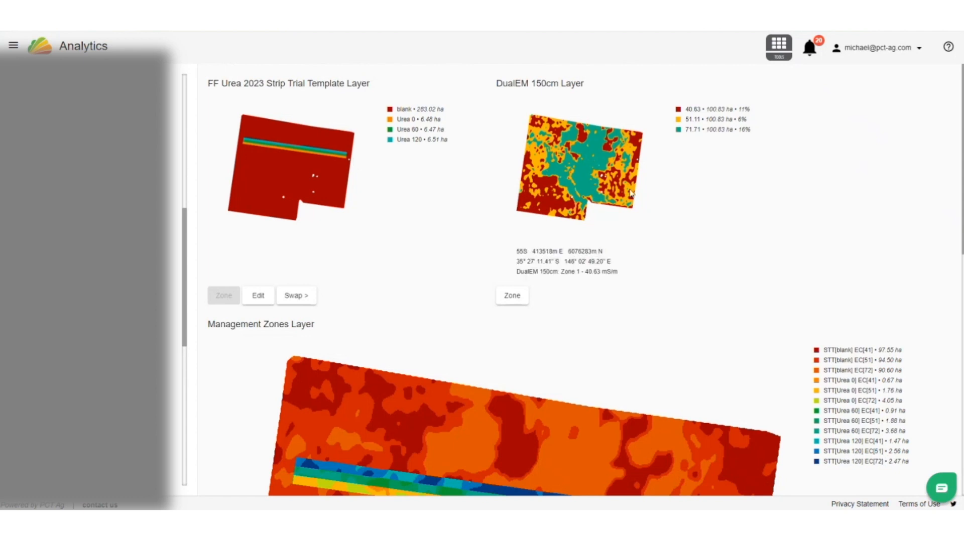
Swap the two analysis layers and classify the DualEM 150cm layer by Jenks Natural Breaks with 3 zone intervals
click(297, 298)
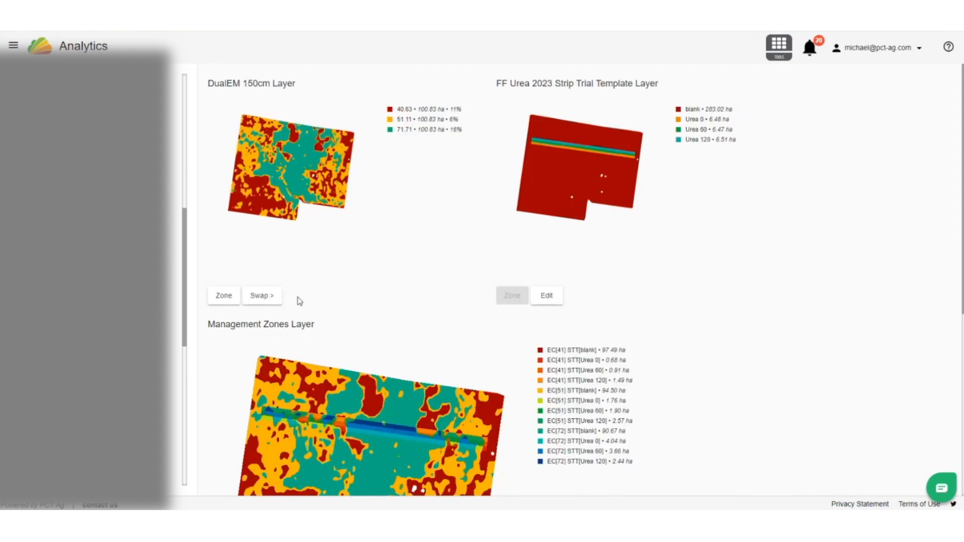
click(225, 297)
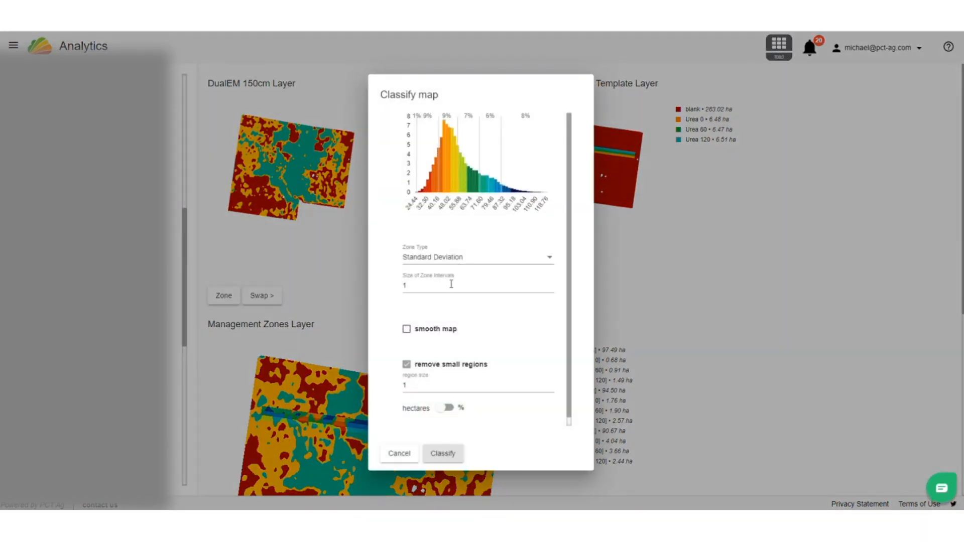
click(449, 262)
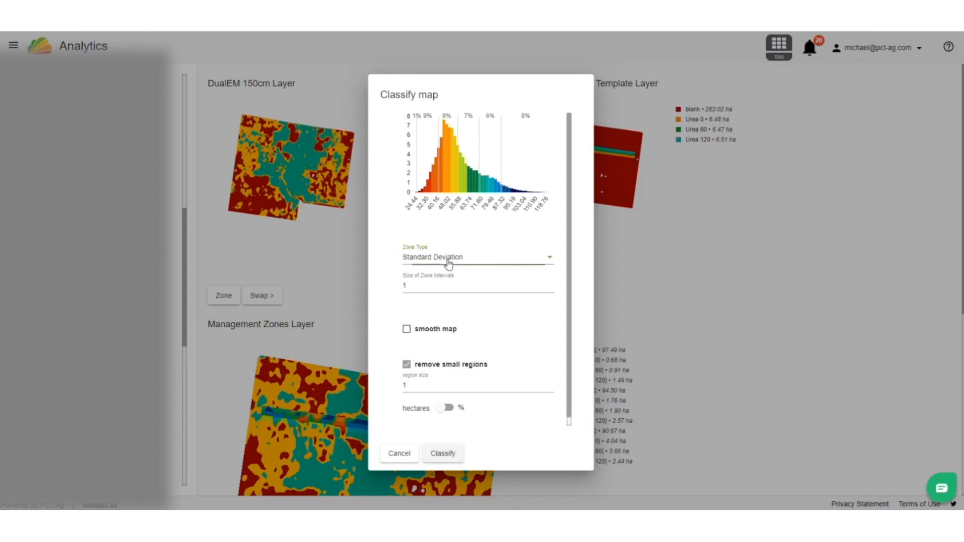
click(433, 345)
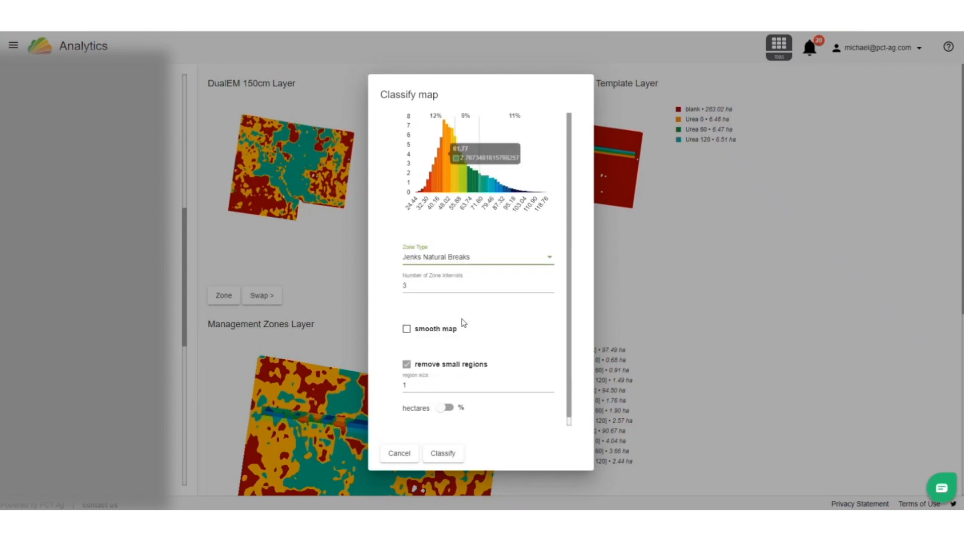
click(443, 453)
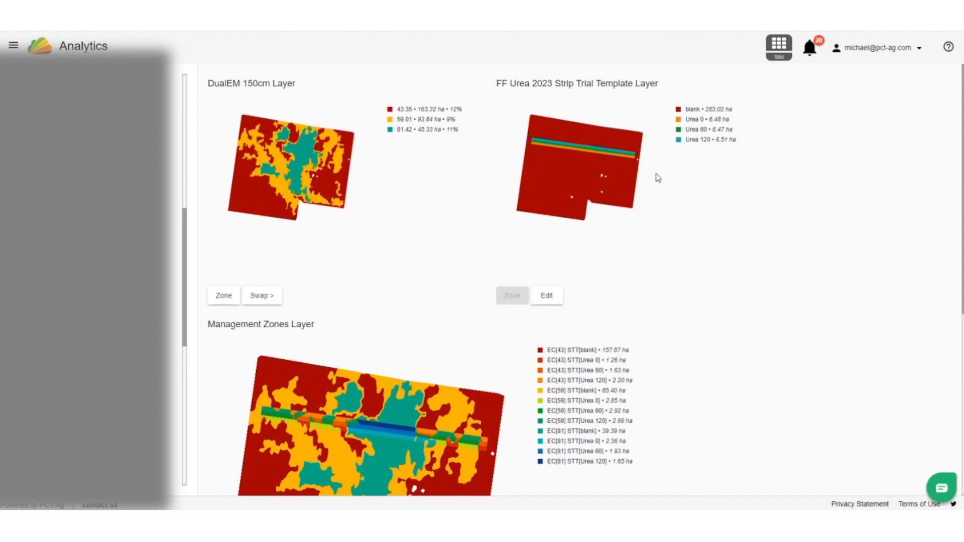
Rename the strip trial template's blank zone to Ignore and its three urea zones to 0, 60 and 120
click(553, 297)
click(553, 295)
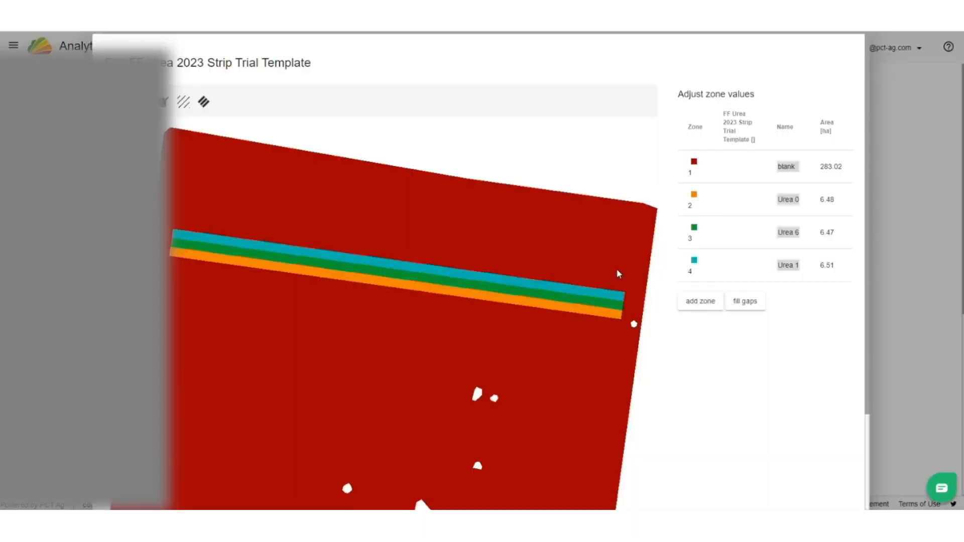
drag(798, 166, 762, 171)
text(Ignore)
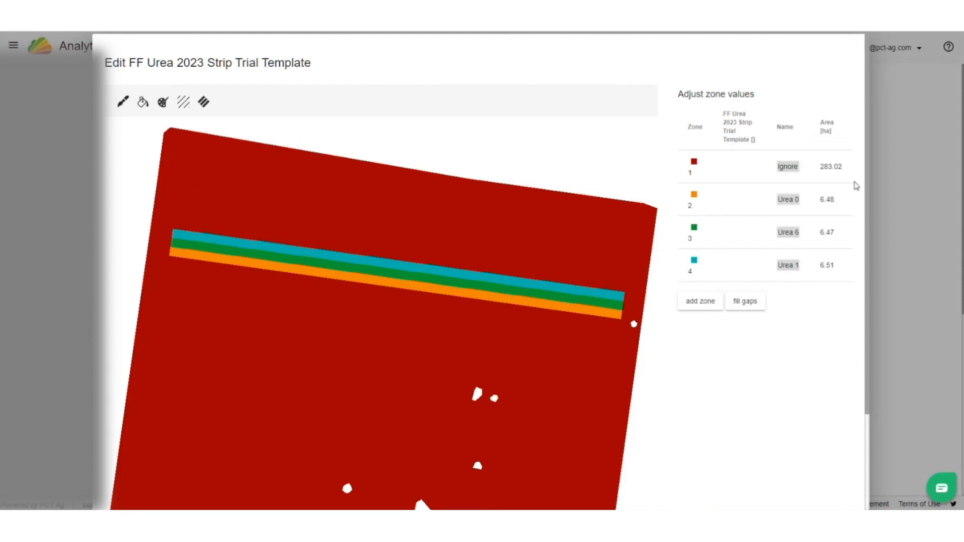
drag(795, 200, 711, 209)
text(0)
drag(796, 232, 724, 243)
text(60)
drag(796, 267, 750, 271)
text(120)
scroll(754, 375, down, 3)
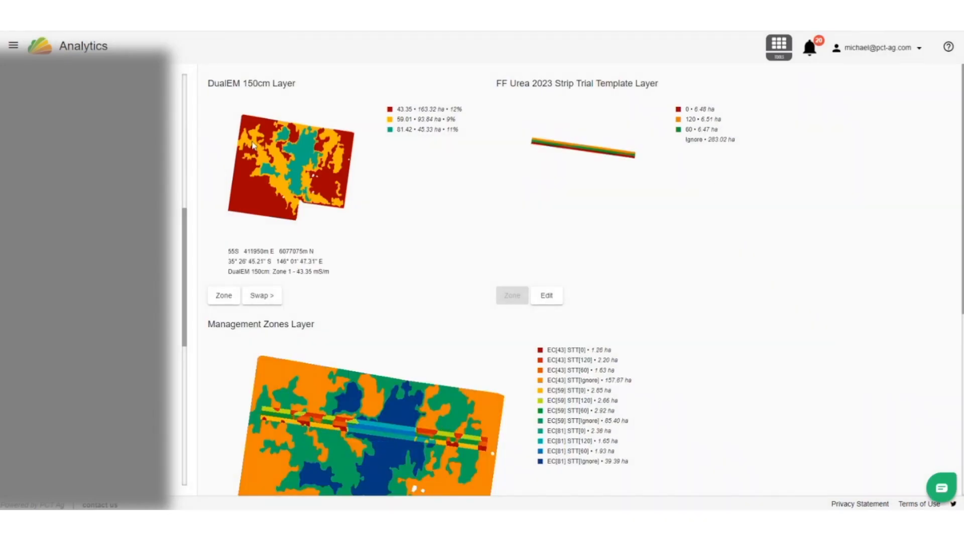
Compare the management zones with the 2023 Wheat White Trial yield dated 12/12/2023
scroll(383, 347, down, 4)
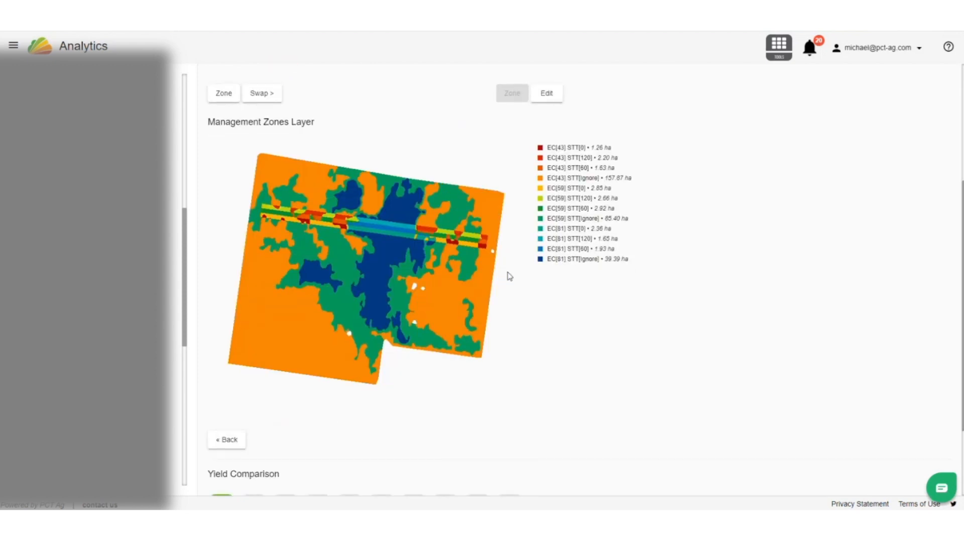
scroll(512, 270, down, 2)
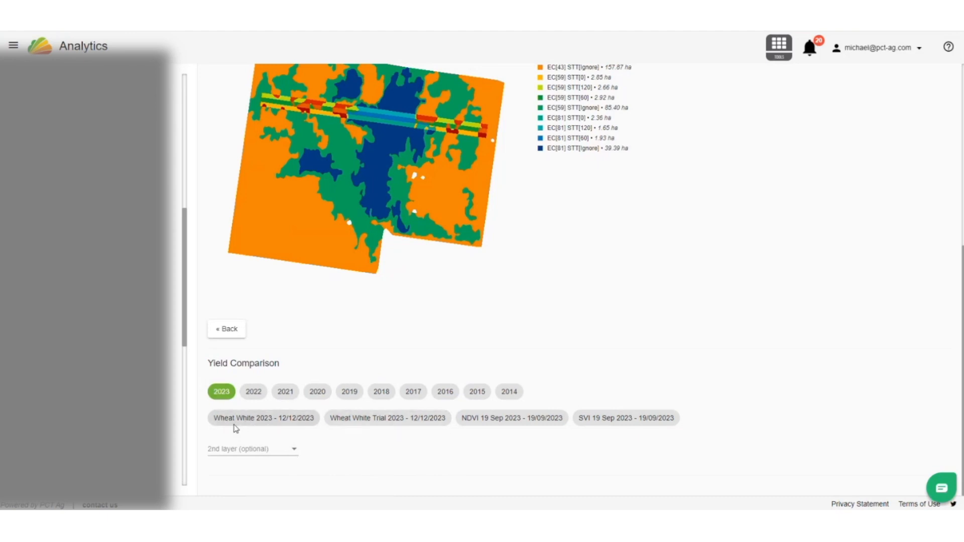
click(391, 425)
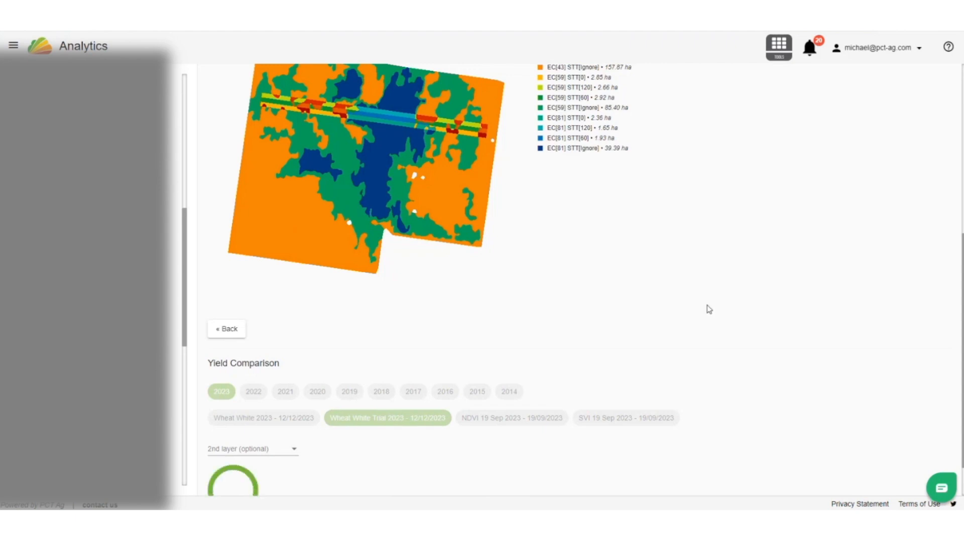
scroll(710, 306, down, 8)
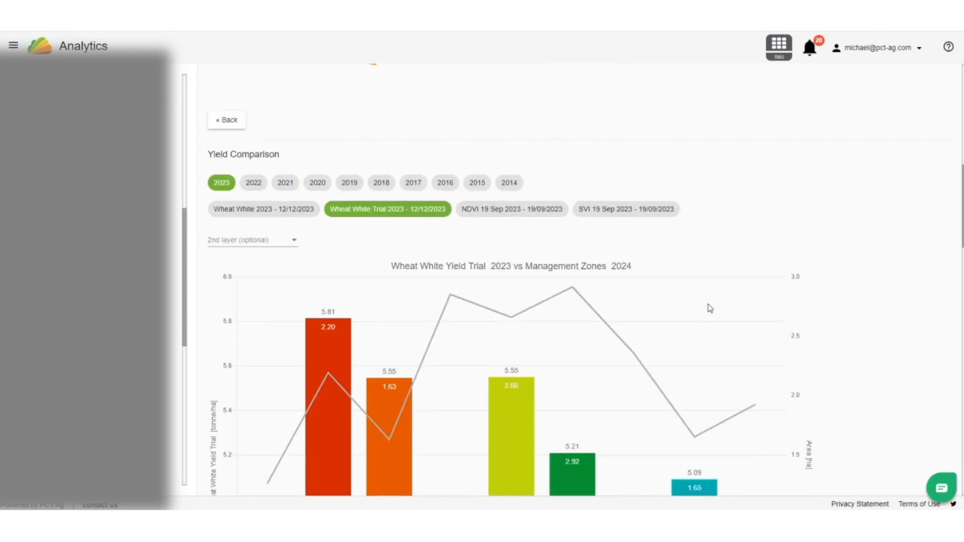
Set the variable rate treatment costing to $385 revenue per tonne, $0.80 cost per product and 60 as control treatment
scroll(713, 296, down, 10)
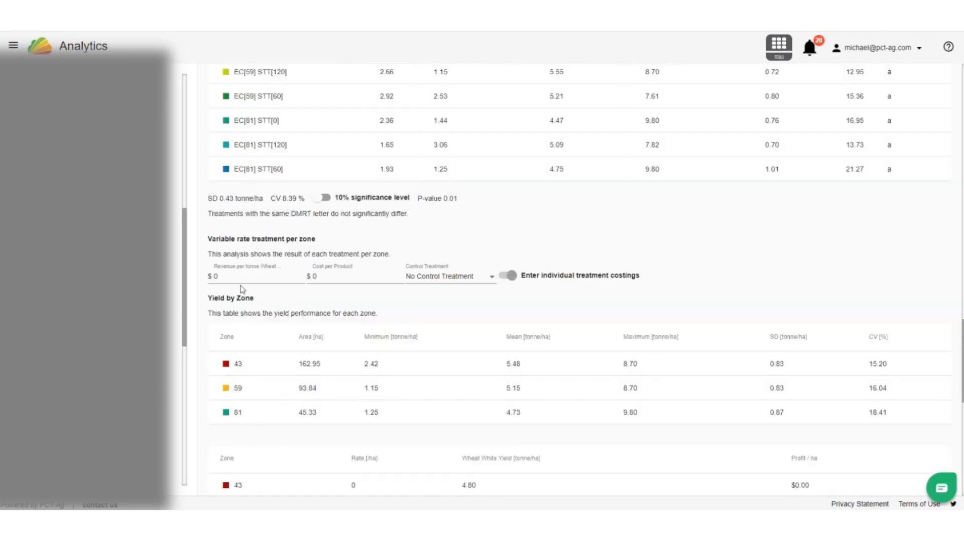
drag(226, 277, 204, 283)
text(385)
click(324, 276)
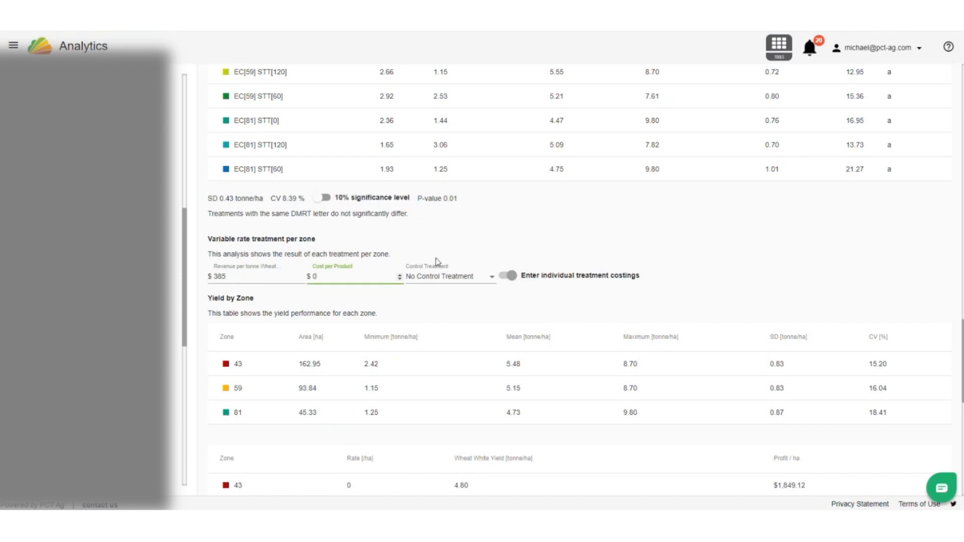
text(80)
click(449, 304)
click(495, 281)
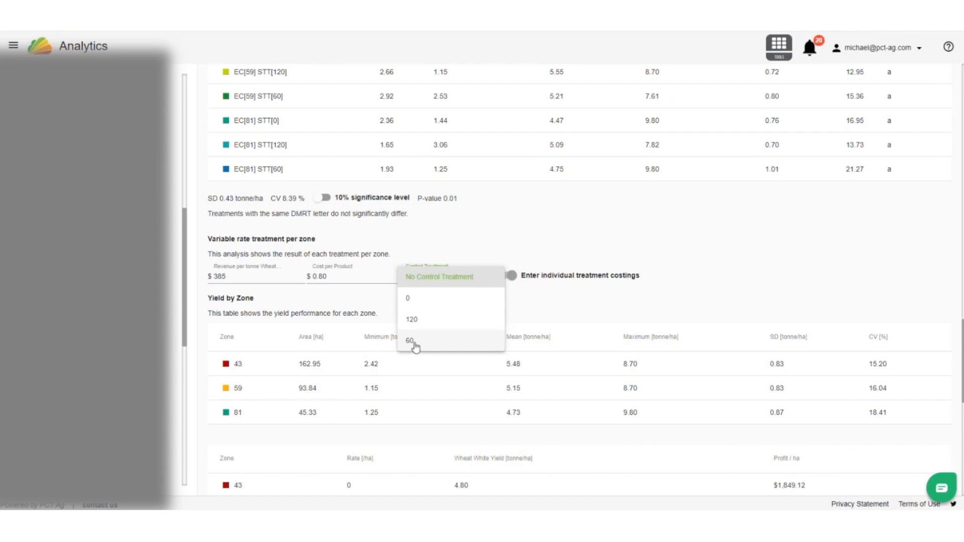
click(415, 346)
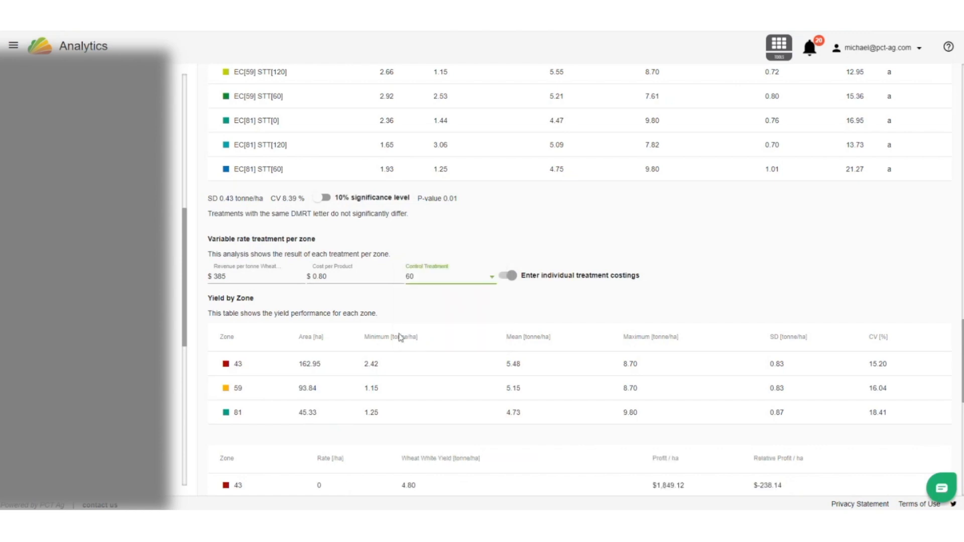
Examine the trial zones, the yield comparison chart, and the yield and relative profit of each treatment per zone
scroll(726, 275, up, 6)
scroll(725, 273, up, 10)
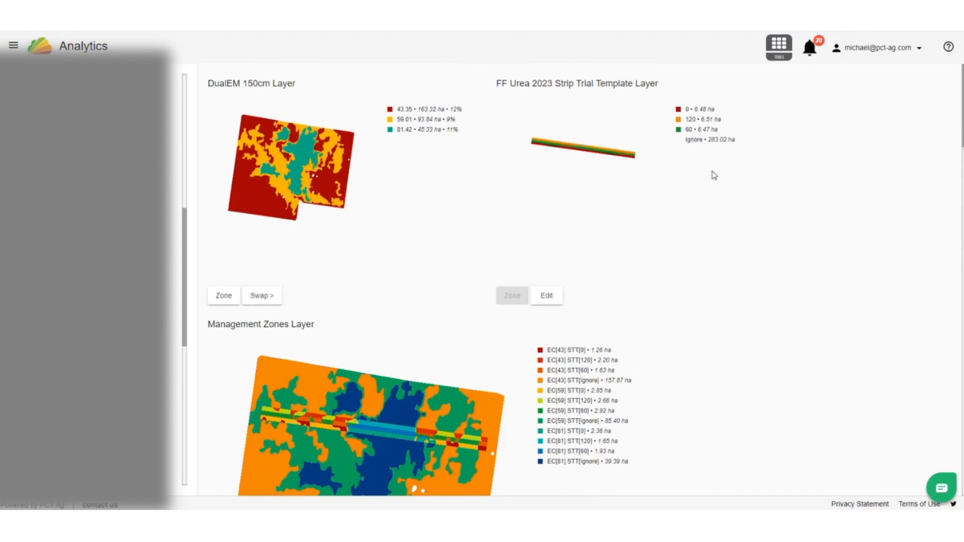
scroll(688, 213, down, 3)
scroll(689, 213, down, 20)
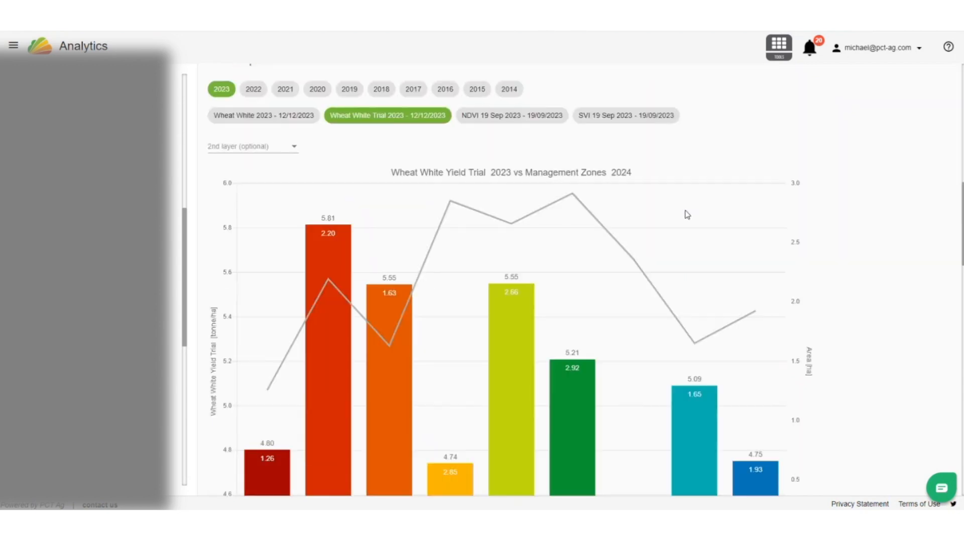
scroll(689, 215, down, 1)
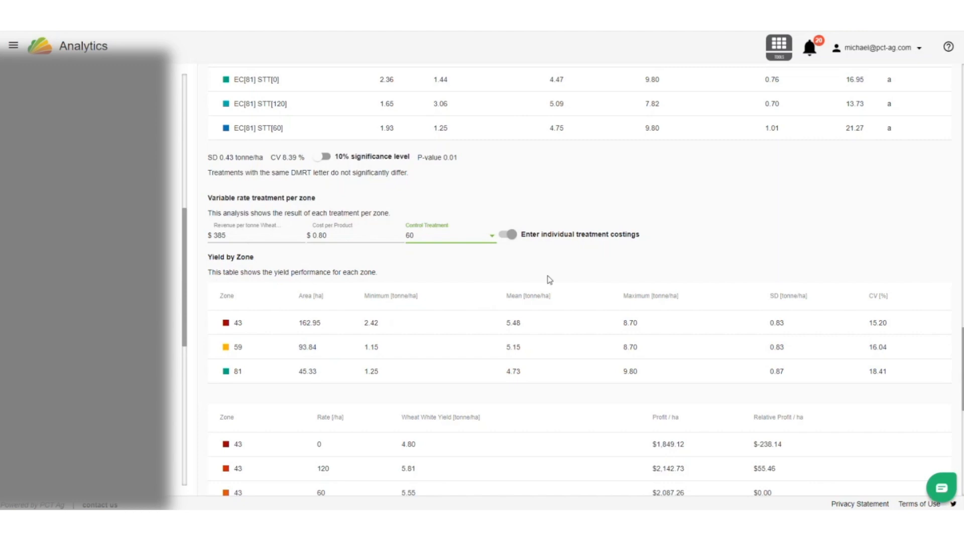
scroll(486, 299, down, 2)
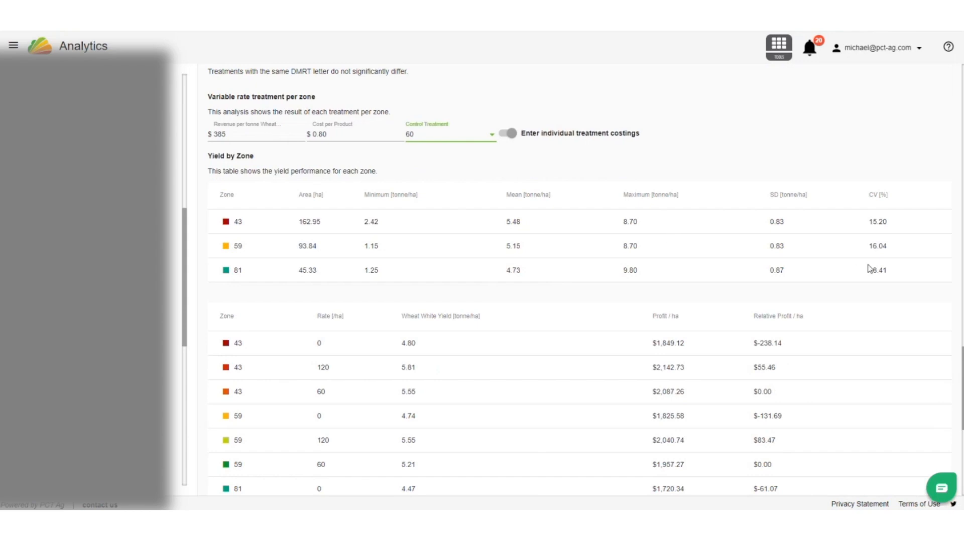
Examine the yield chart, the treatment and zone tables, and the whole field analysis with its optimal rates and benefits
scroll(473, 319, down, 4)
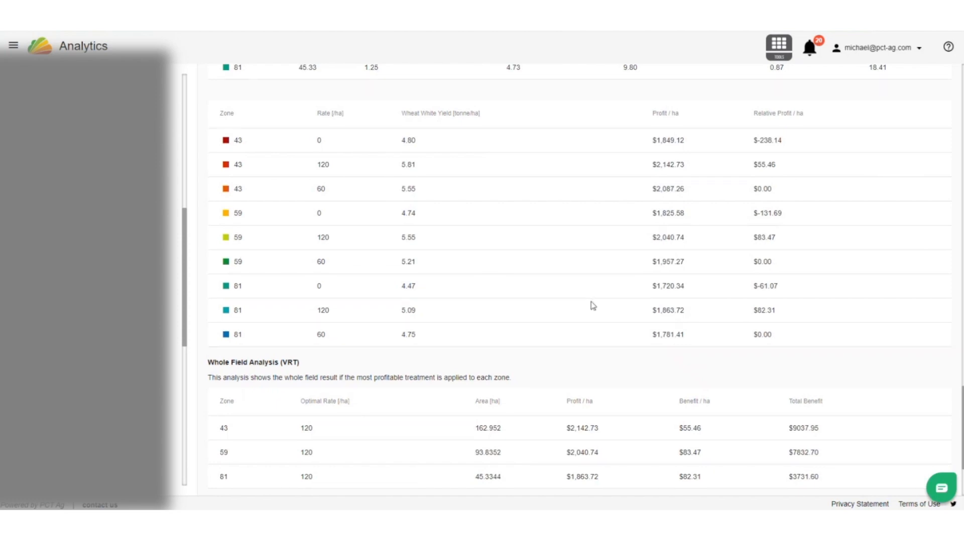
scroll(594, 305, down, 2)
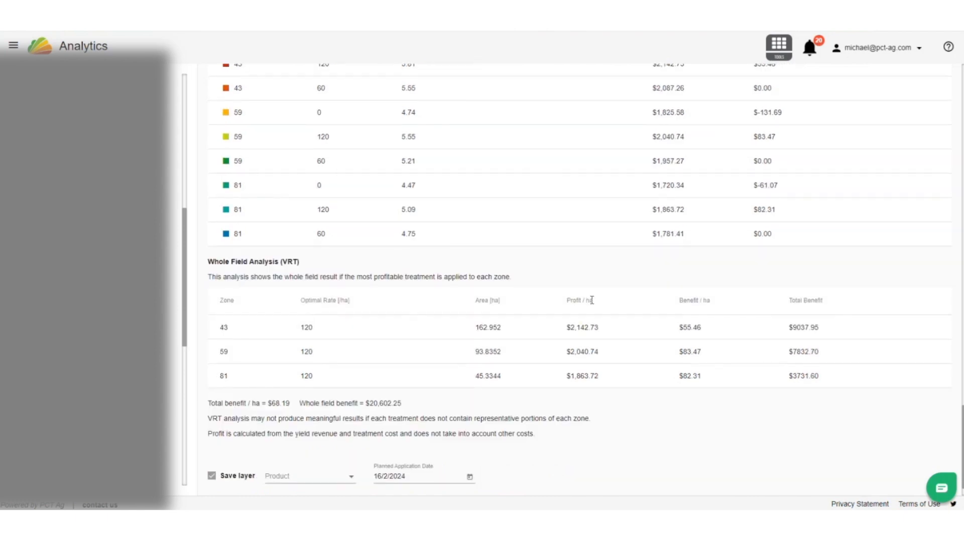
scroll(592, 300, down, 1)
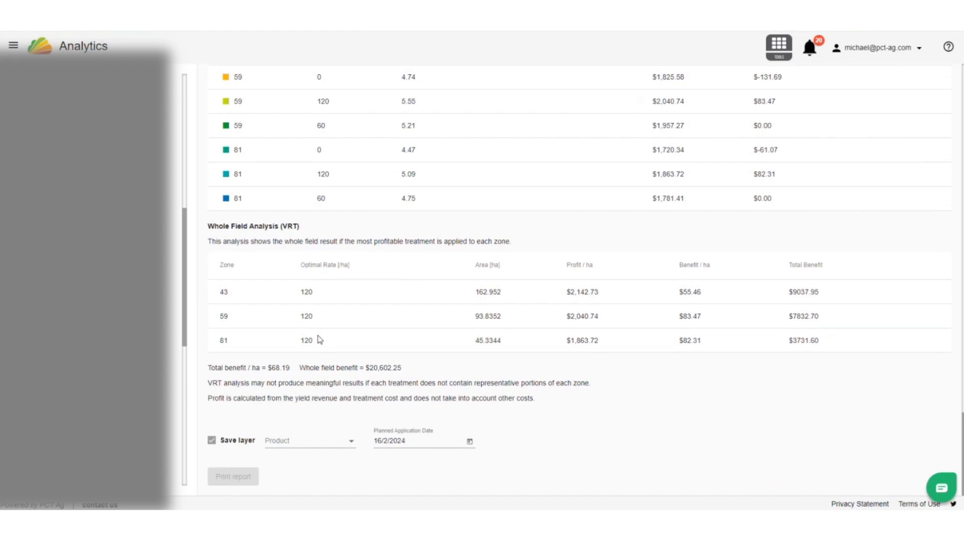
scroll(634, 298, up, 15)
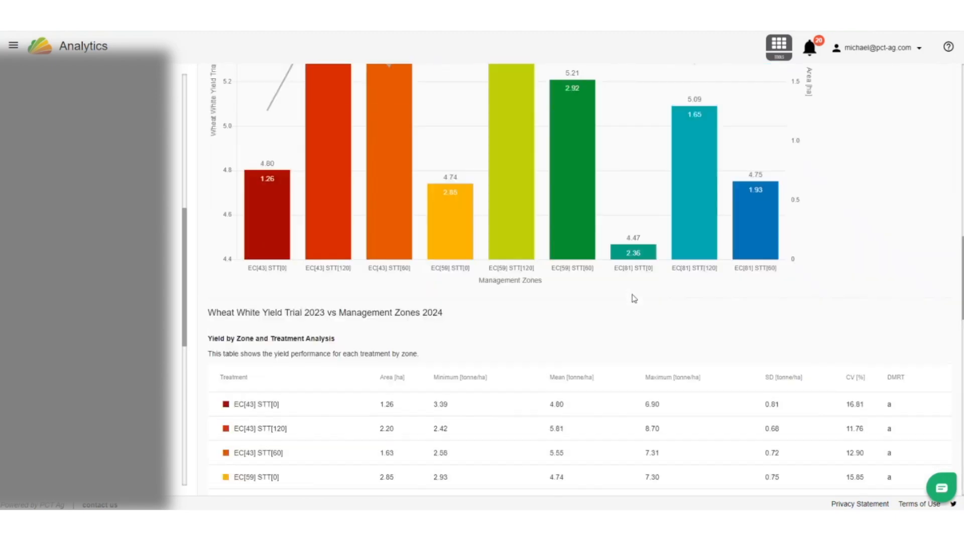
scroll(633, 298, up, 5)
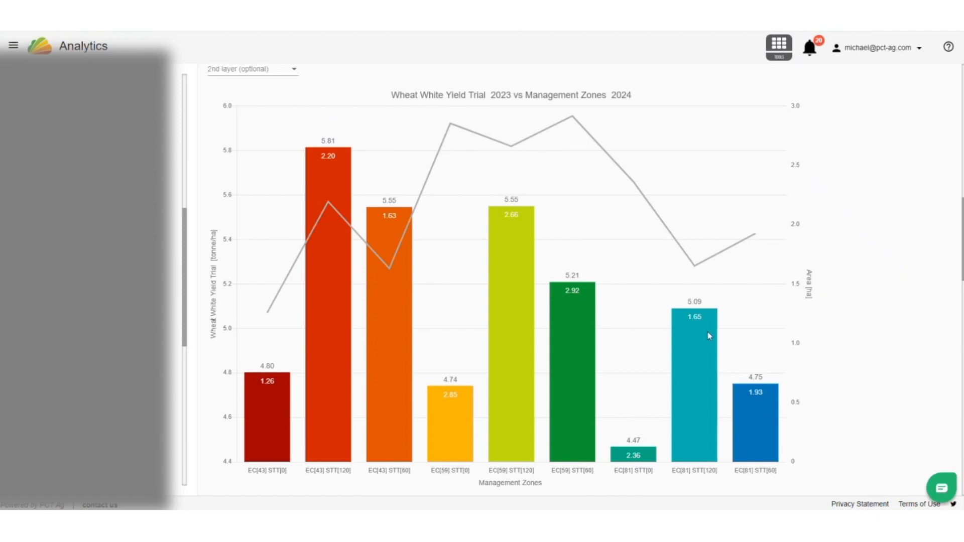
scroll(705, 343, down, 5)
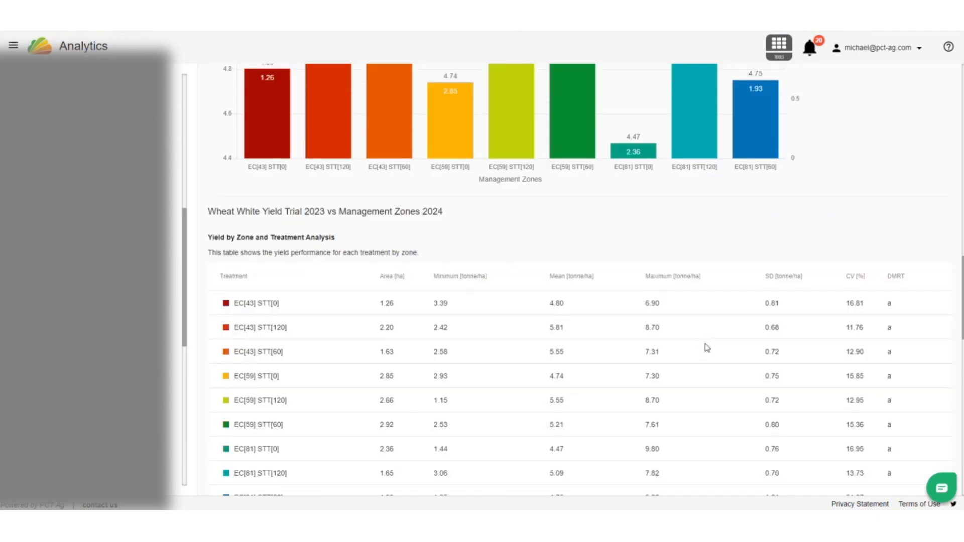
scroll(706, 348, down, 4)
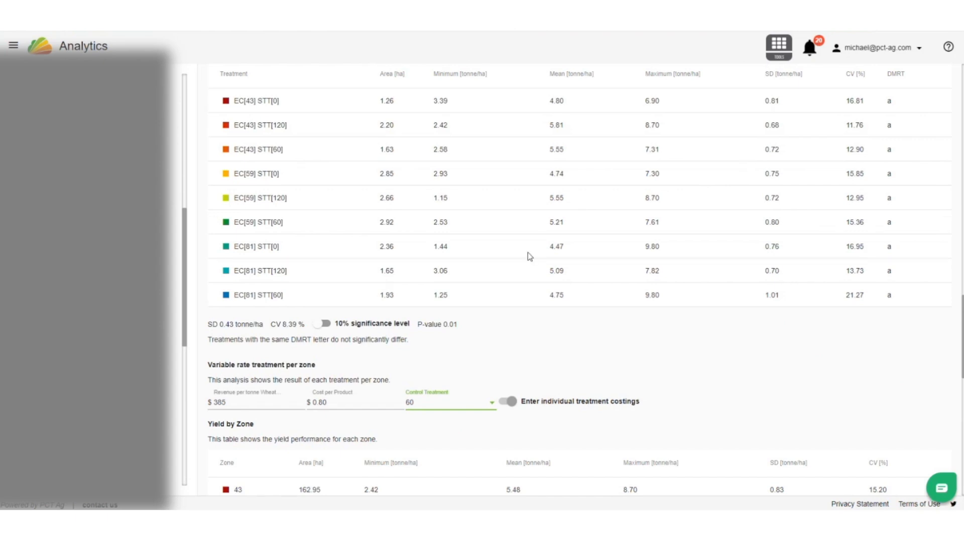
scroll(499, 361, down, 2)
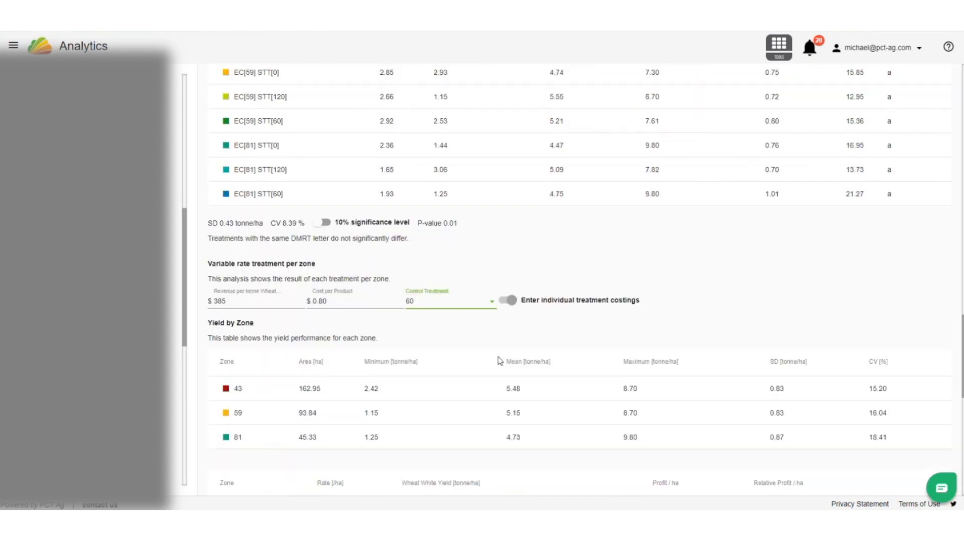
scroll(500, 361, down, 4)
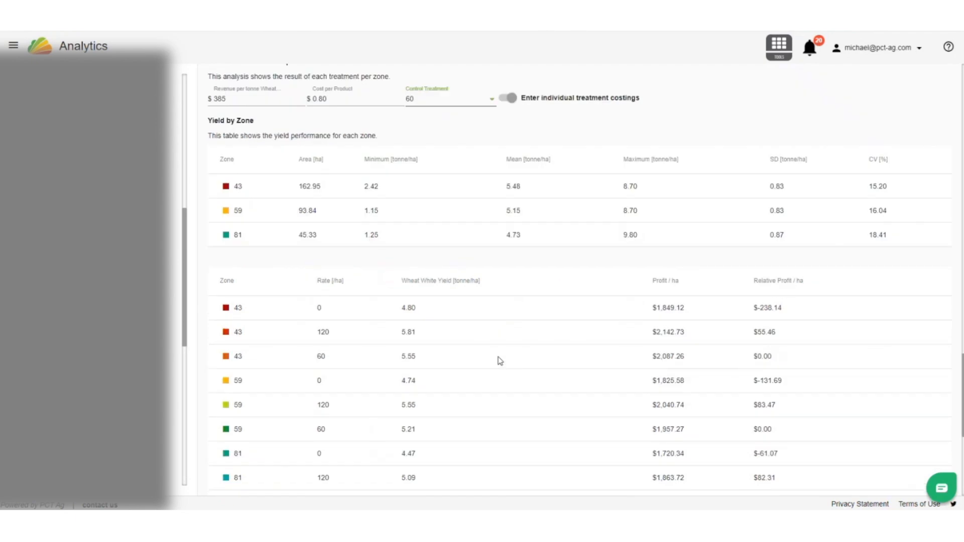
scroll(499, 362, down, 4)
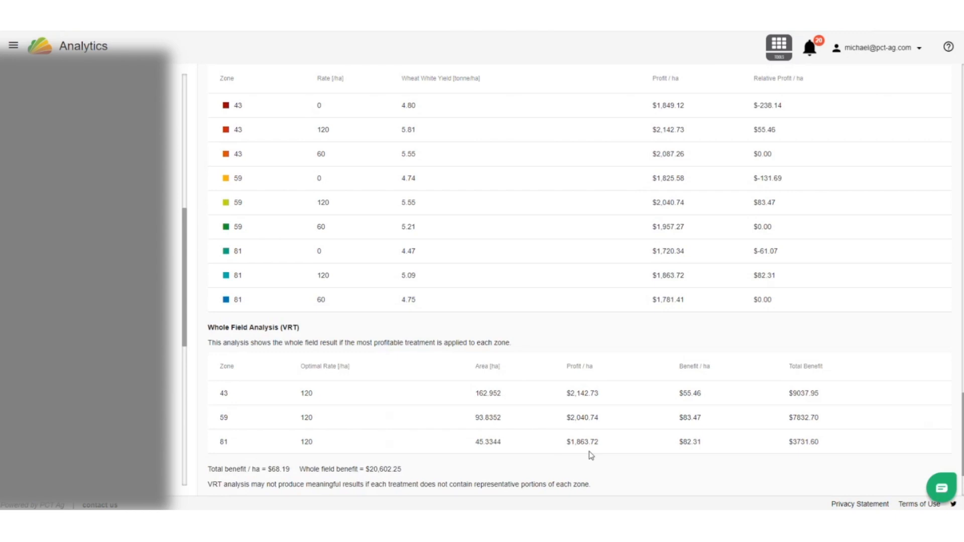
scroll(588, 454, down, 2)
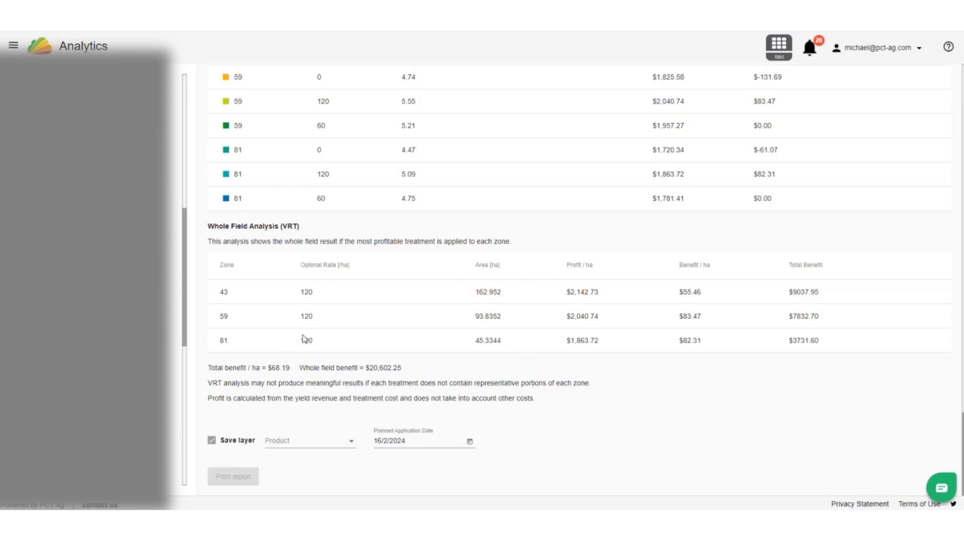
Set the variable rate treatment costing to $225 revenue per tonne and $1.2 cost per product
scroll(251, 322, up, 10)
double_click(206, 306)
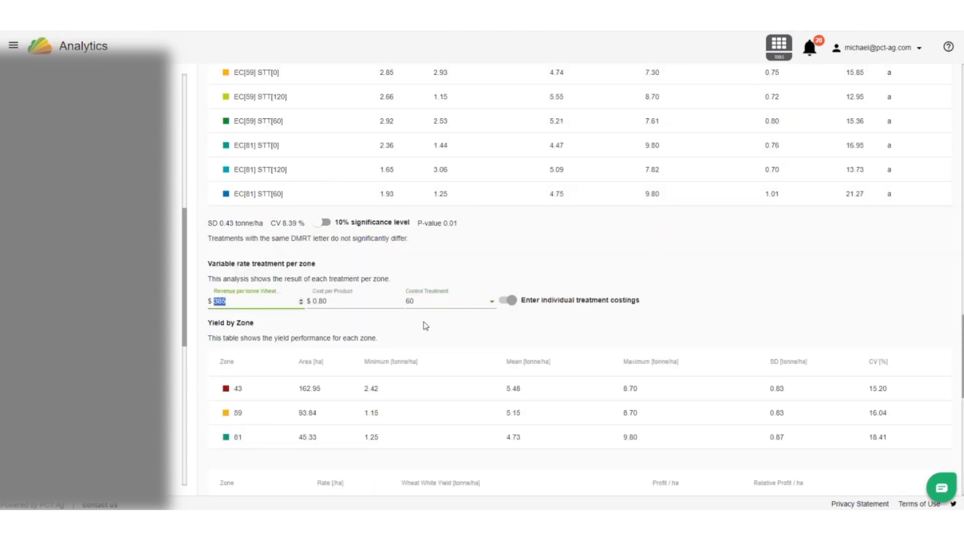
text(225)
drag(327, 301, 315, 303)
key(BackSpace)
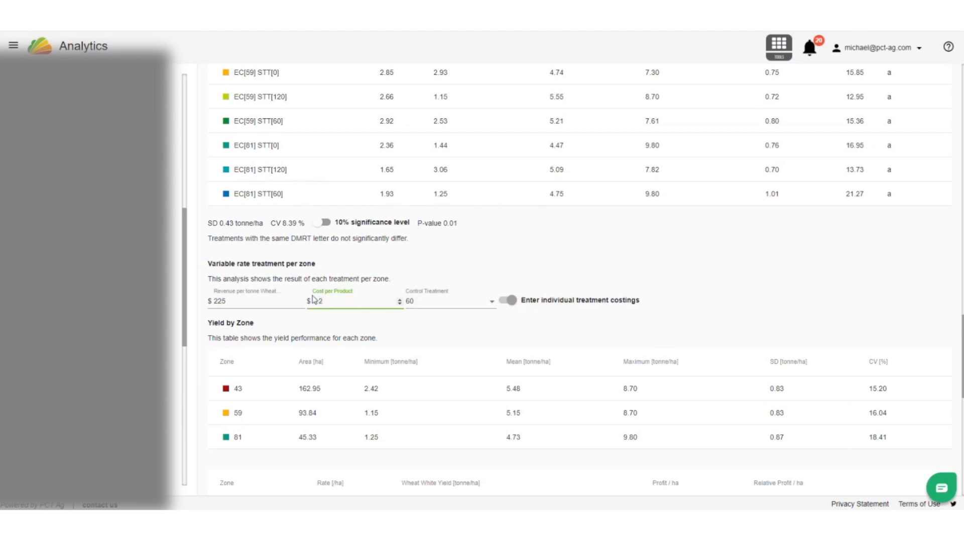
click(488, 324)
Examine how the changed costing affects profit per treatment and the optimal rate of each zone in the whole field analysis
scroll(714, 287, down, 2)
scroll(714, 288, down, 8)
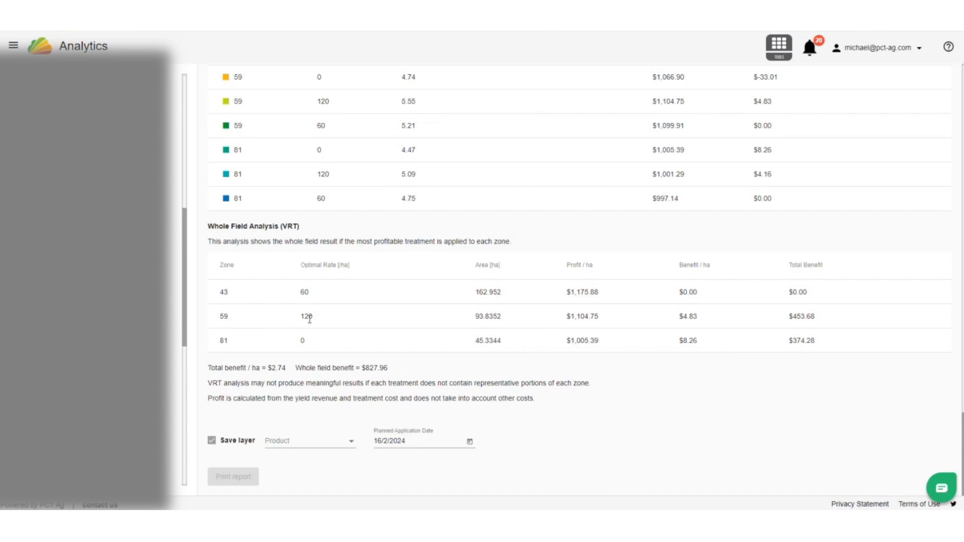
scroll(361, 336, up, 8)
scroll(368, 338, up, 5)
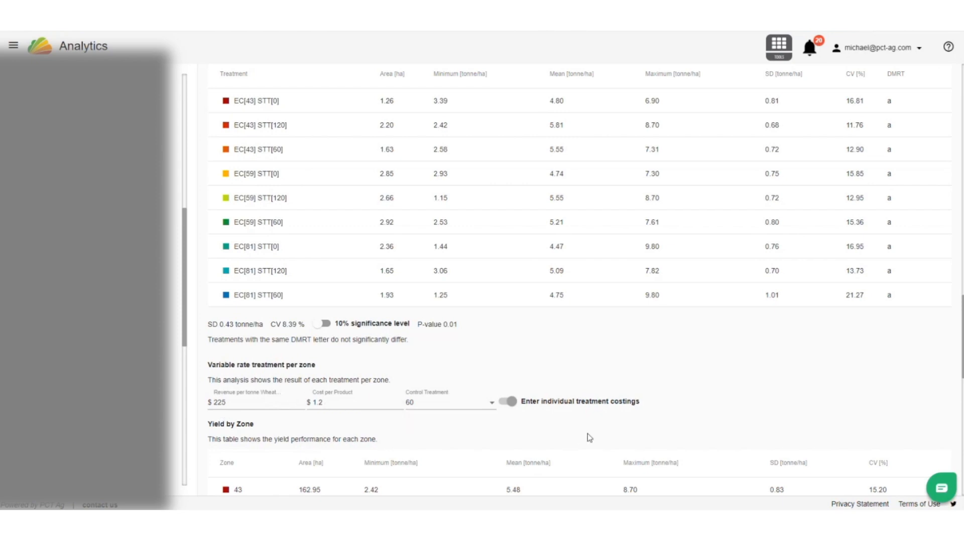
scroll(588, 435, down, 8)
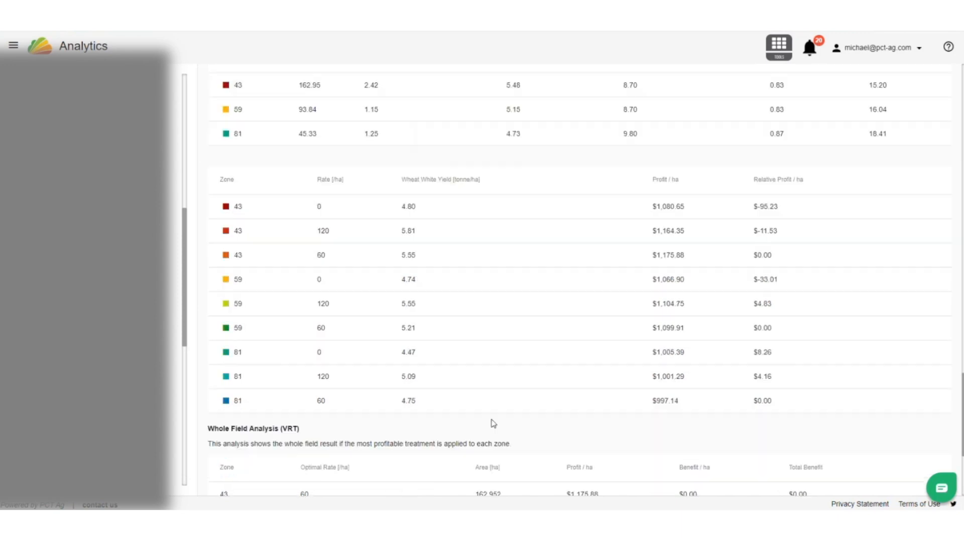
scroll(465, 384, down, 3)
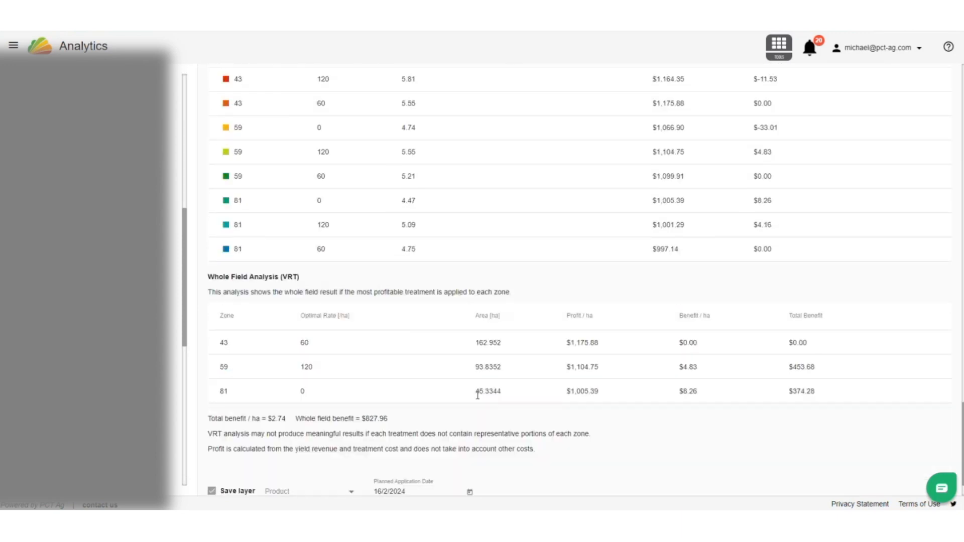
scroll(463, 224, up, 2)
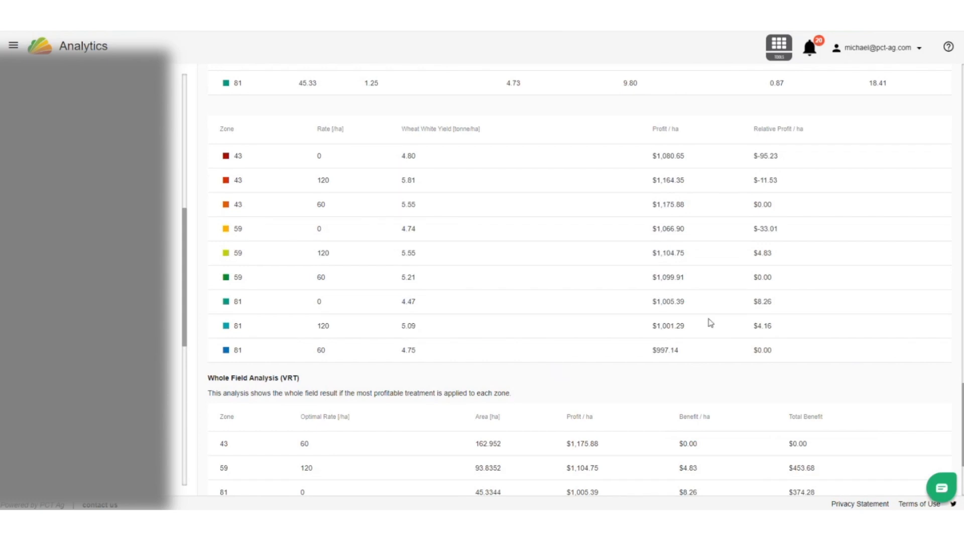
scroll(712, 344, down, 3)
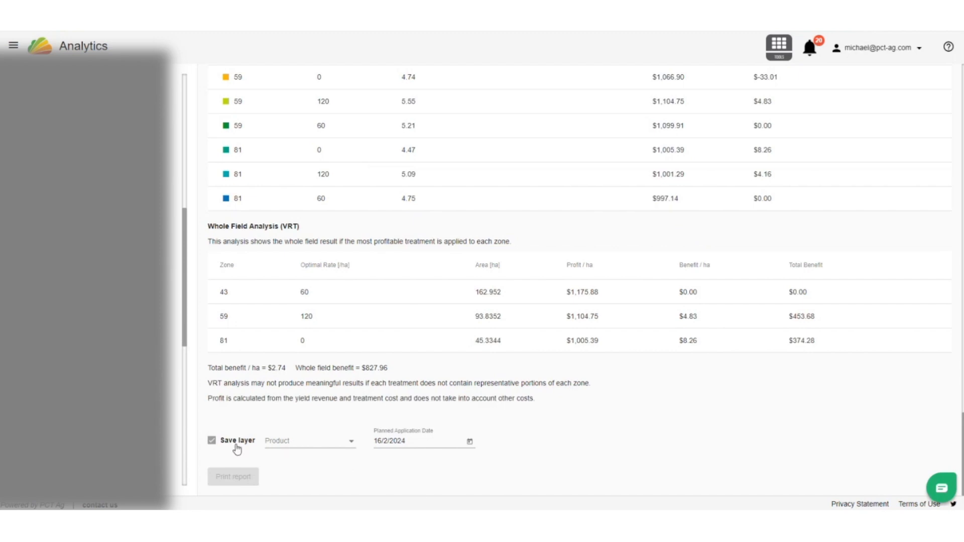
Turn off saving the layer for the whole field analysis and look at the available products without choosing one
click(213, 443)
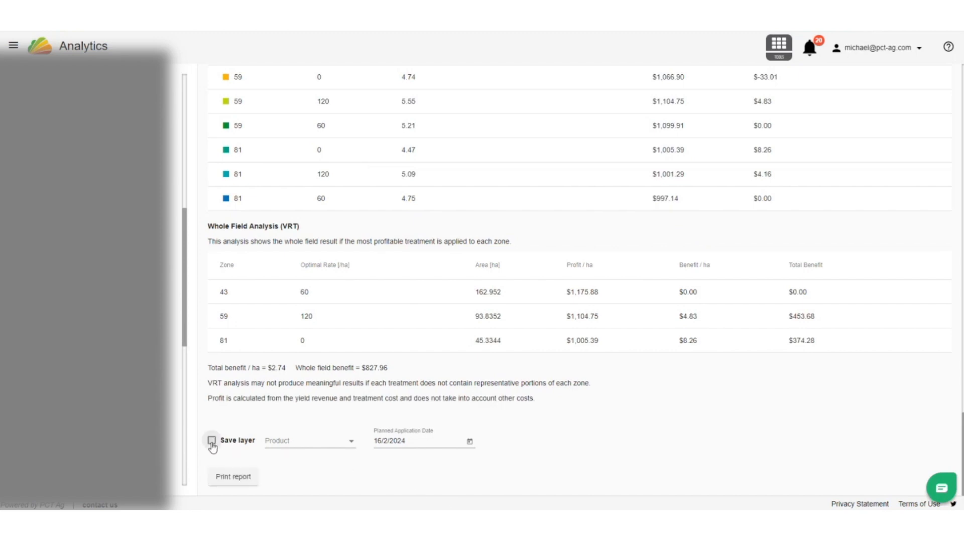
click(344, 444)
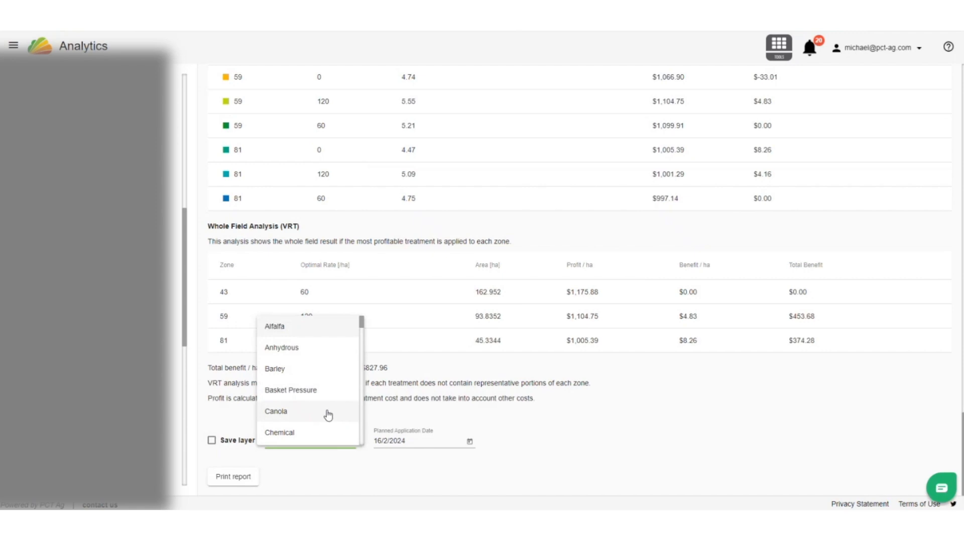
click(620, 459)
Set the variable rate treatment costing back to $385 revenue per tonne and $0.8 cost per product
scroll(489, 287, up, 15)
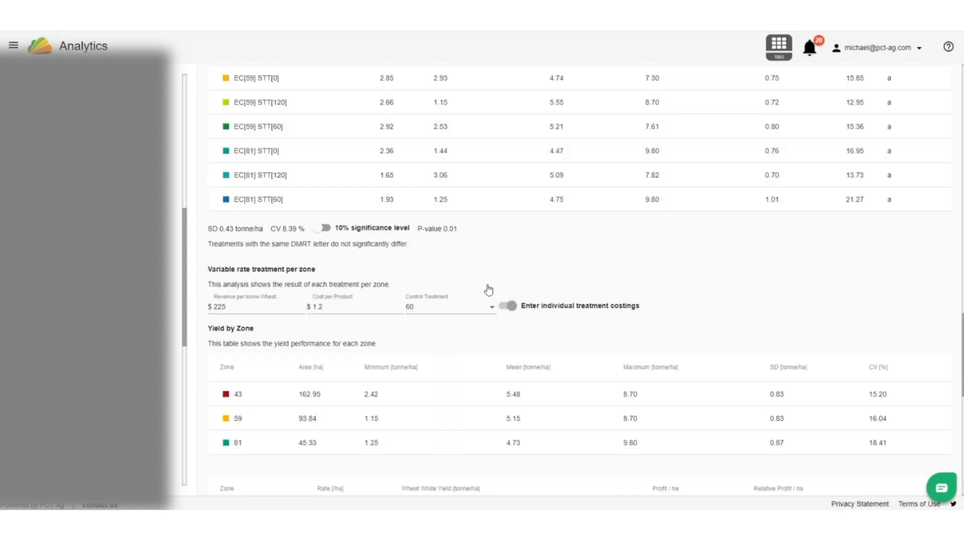
double_click(221, 352)
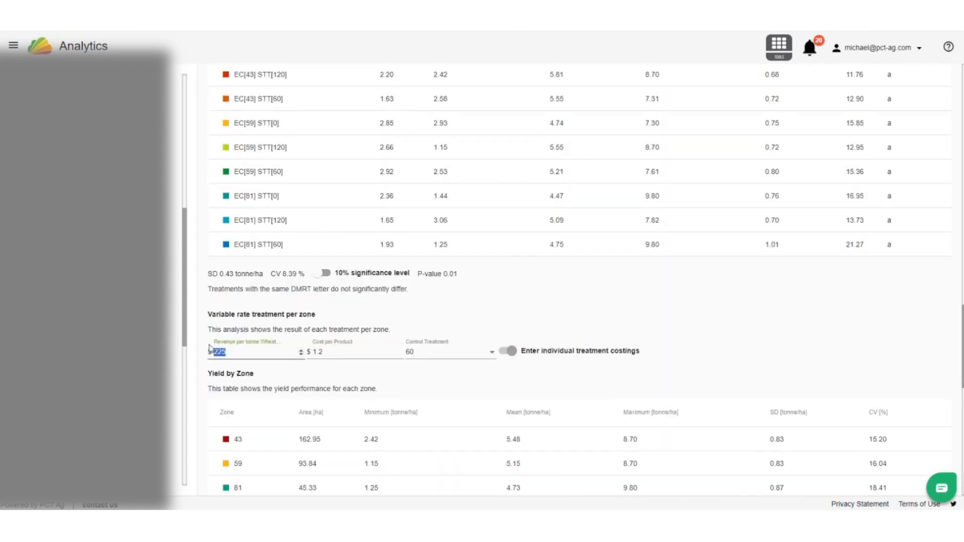
text(385)
double_click(314, 352)
text(10)
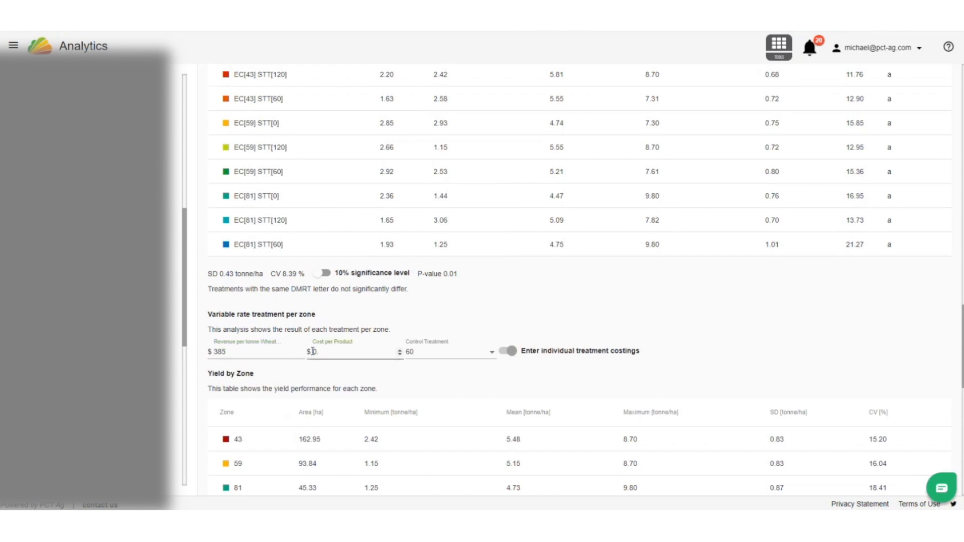
text(8)
click(493, 380)
Select Urea as the product below the whole field analysis and print the report
scroll(358, 379, down, 2)
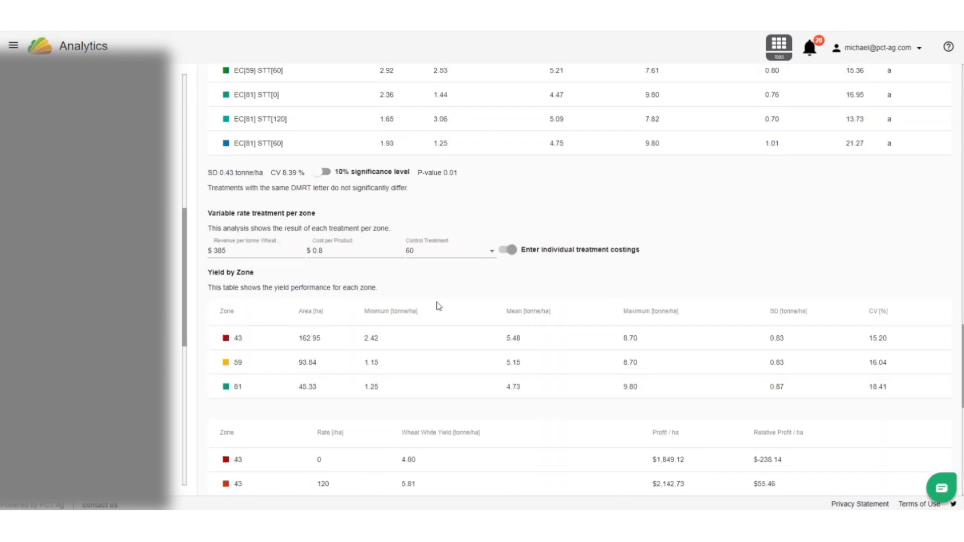
scroll(474, 316, down, 5)
scroll(473, 315, down, 5)
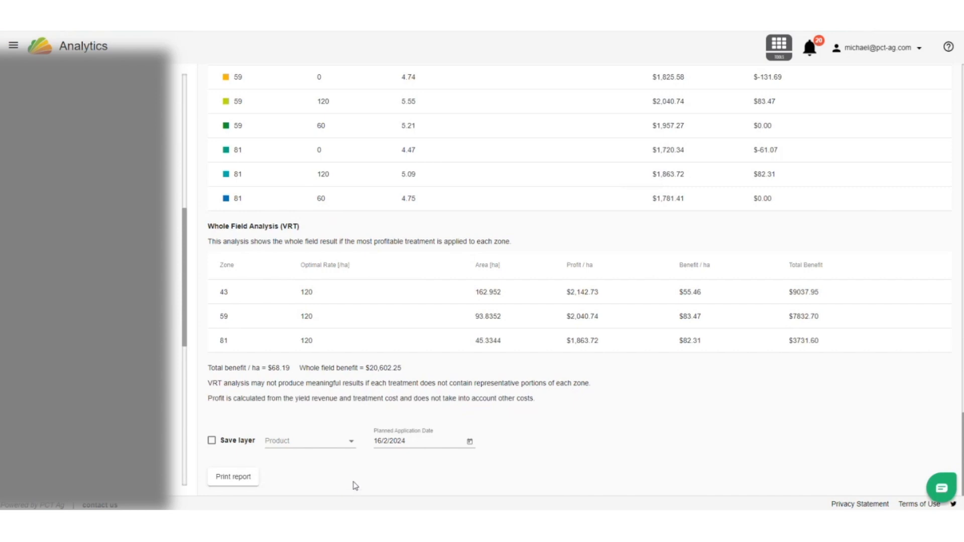
click(352, 447)
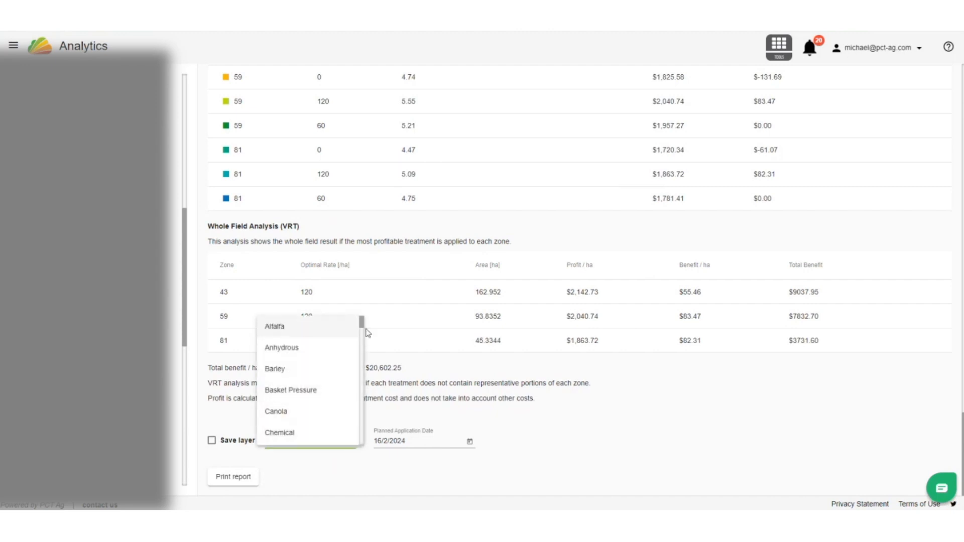
scroll(367, 351, down, 3)
drag(366, 348, 346, 432)
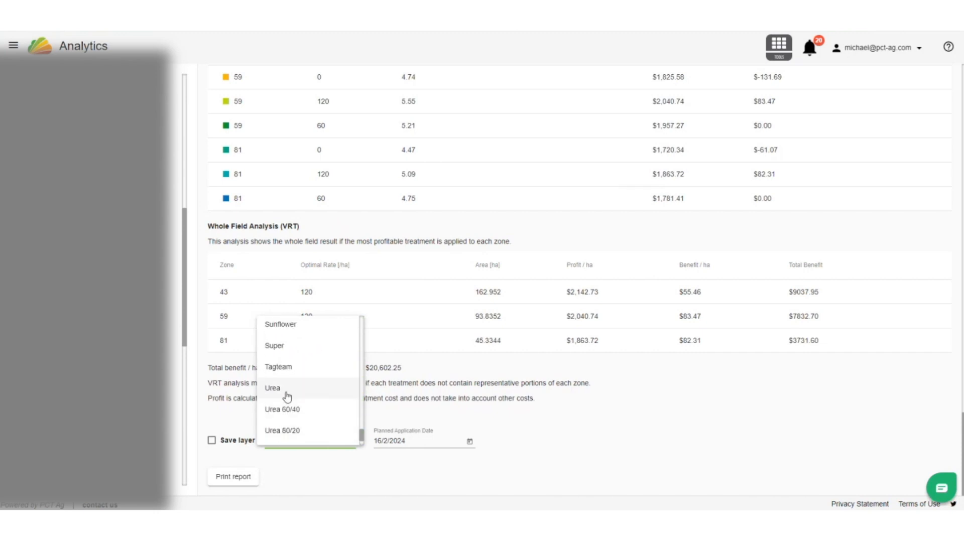
click(287, 391)
click(257, 480)
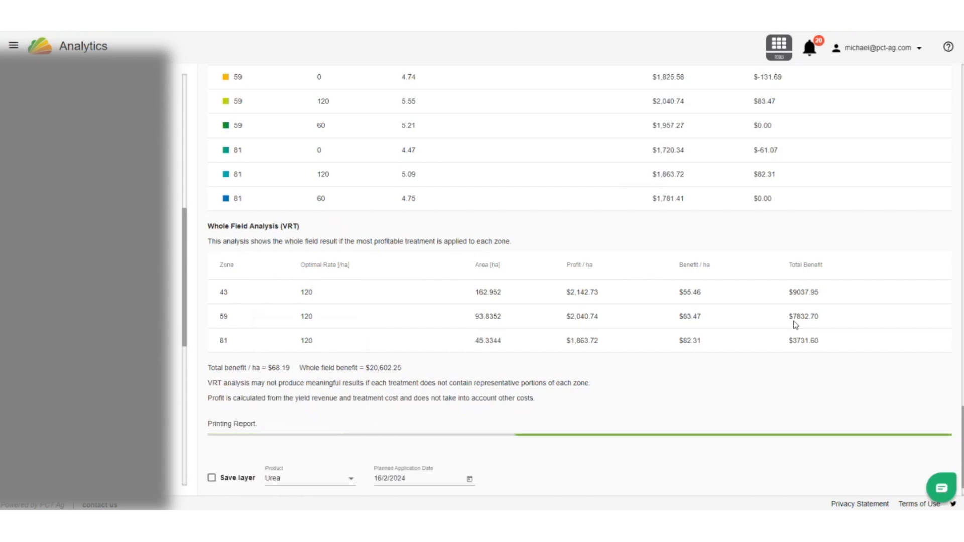